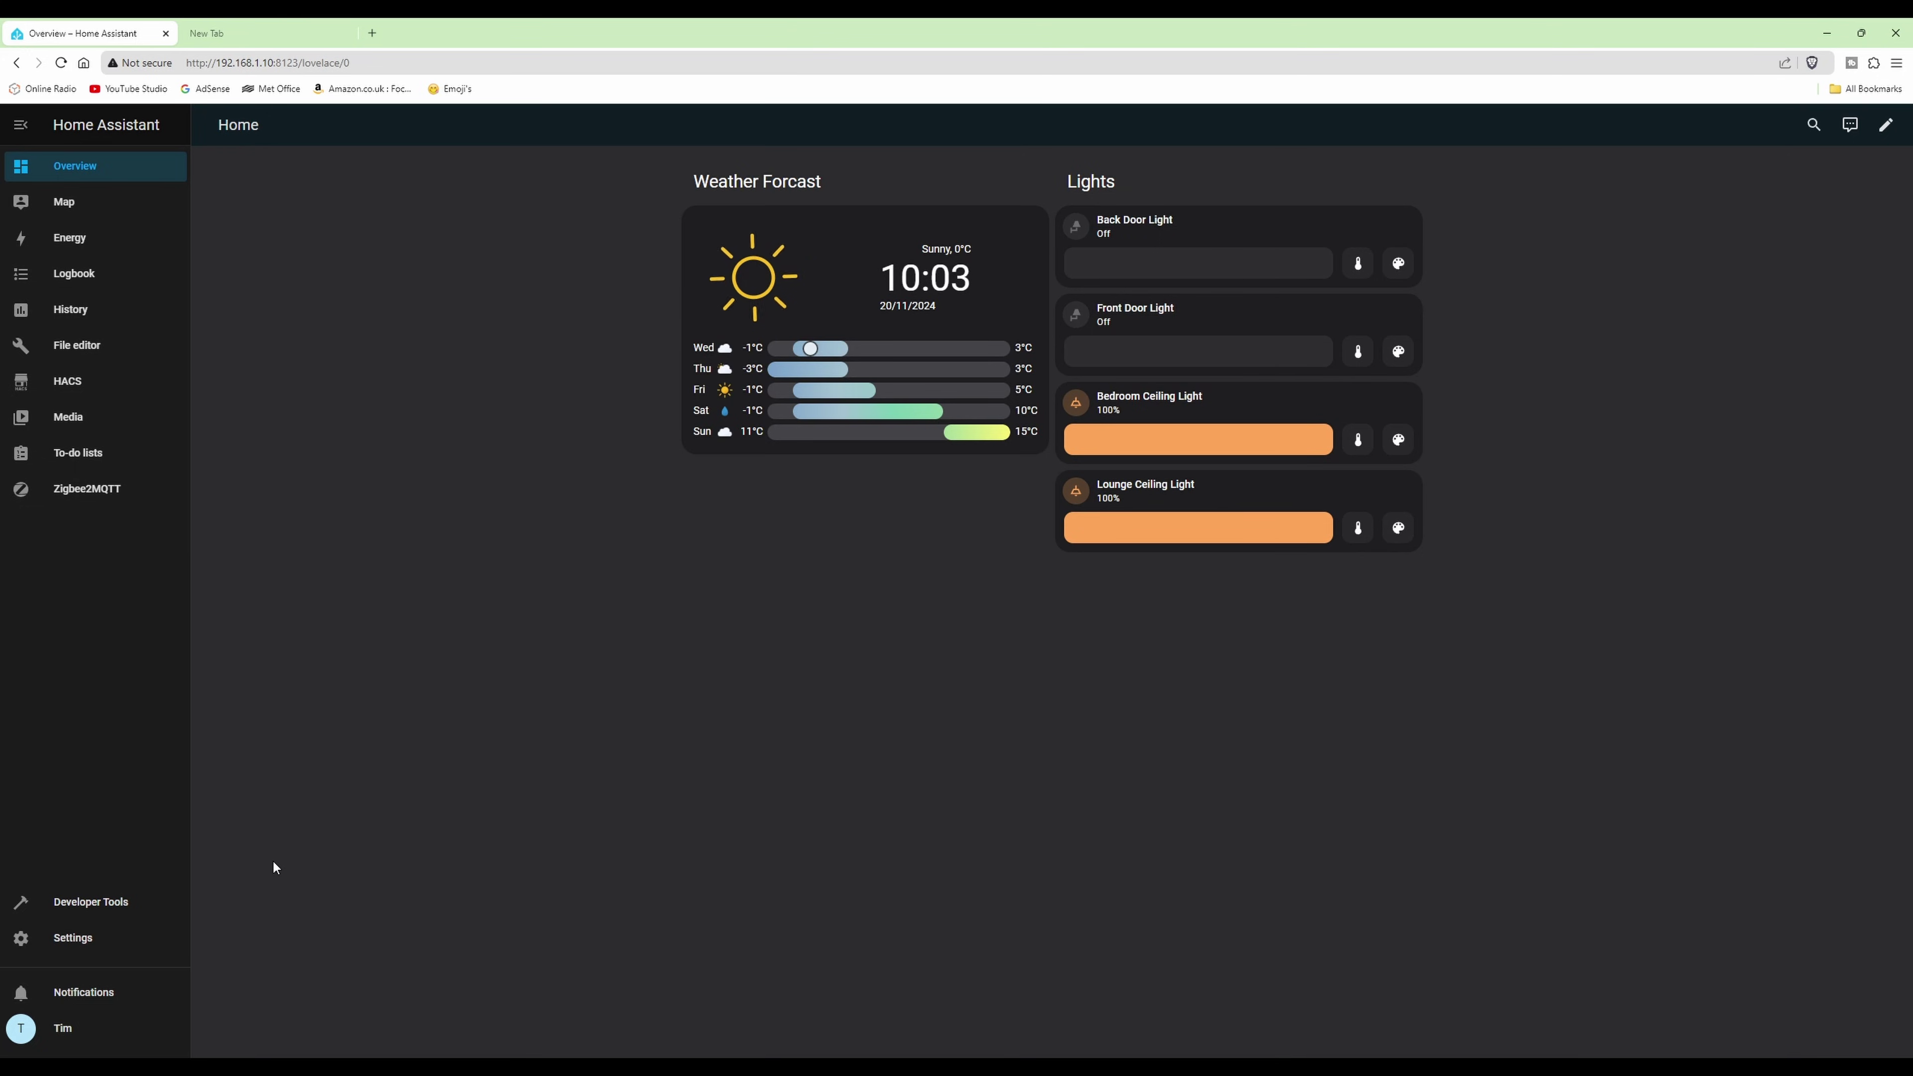
# - Go to Settings > People and open the Add Person form
pyautogui.click(59, 944)
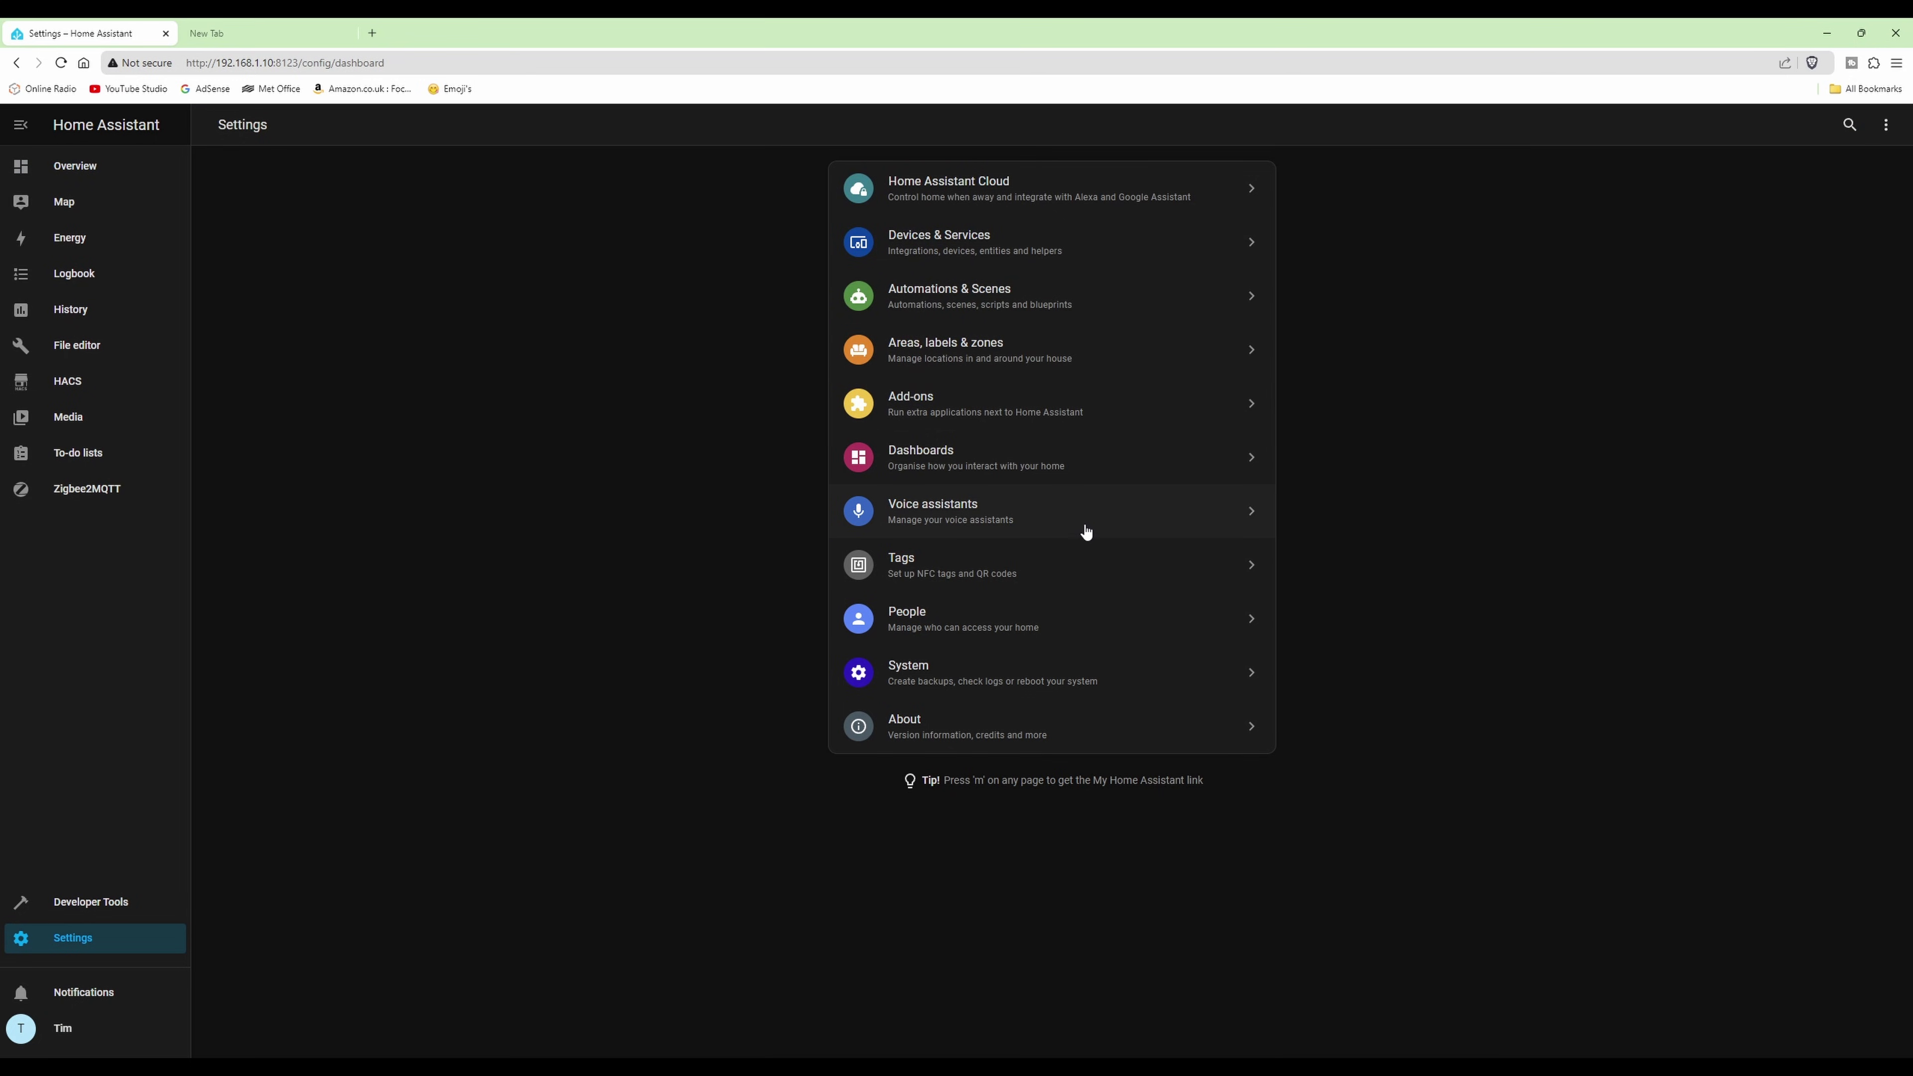
pyautogui.click(913, 625)
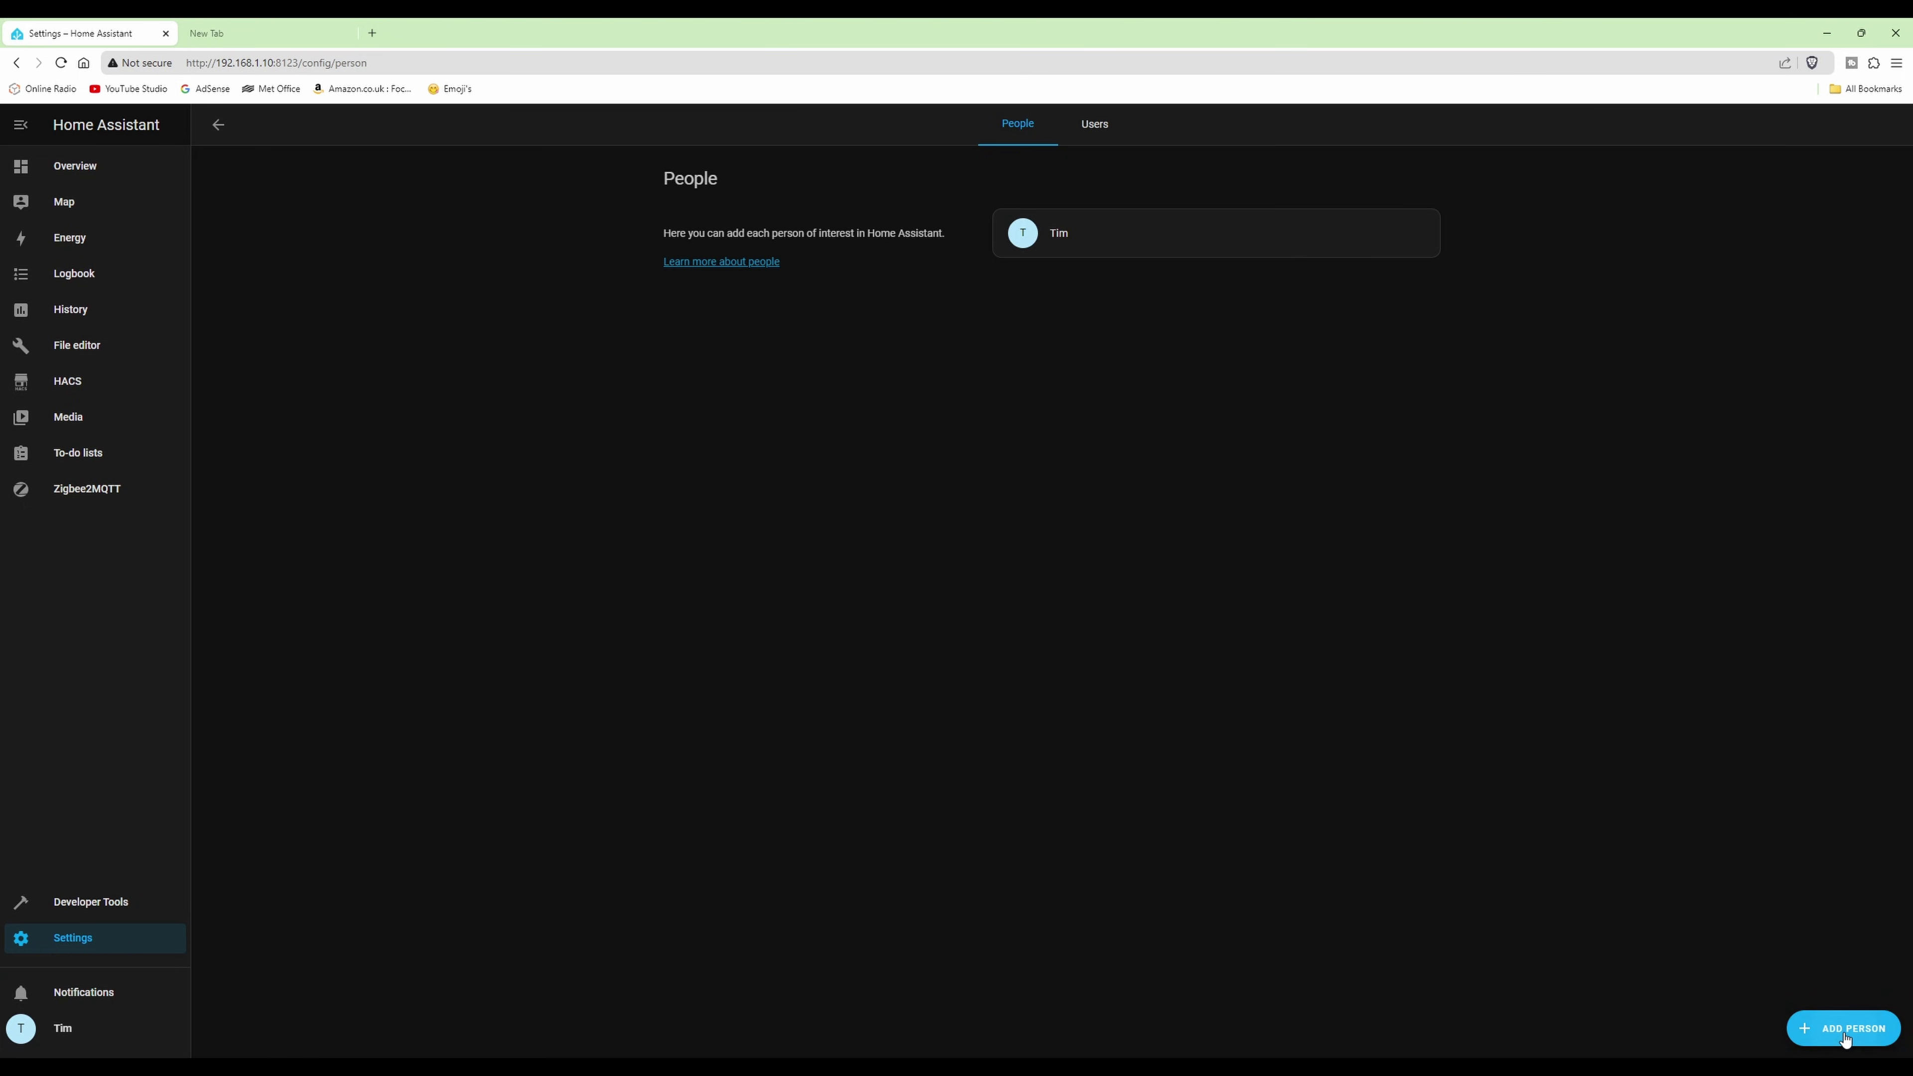
pyautogui.click(1830, 1038)
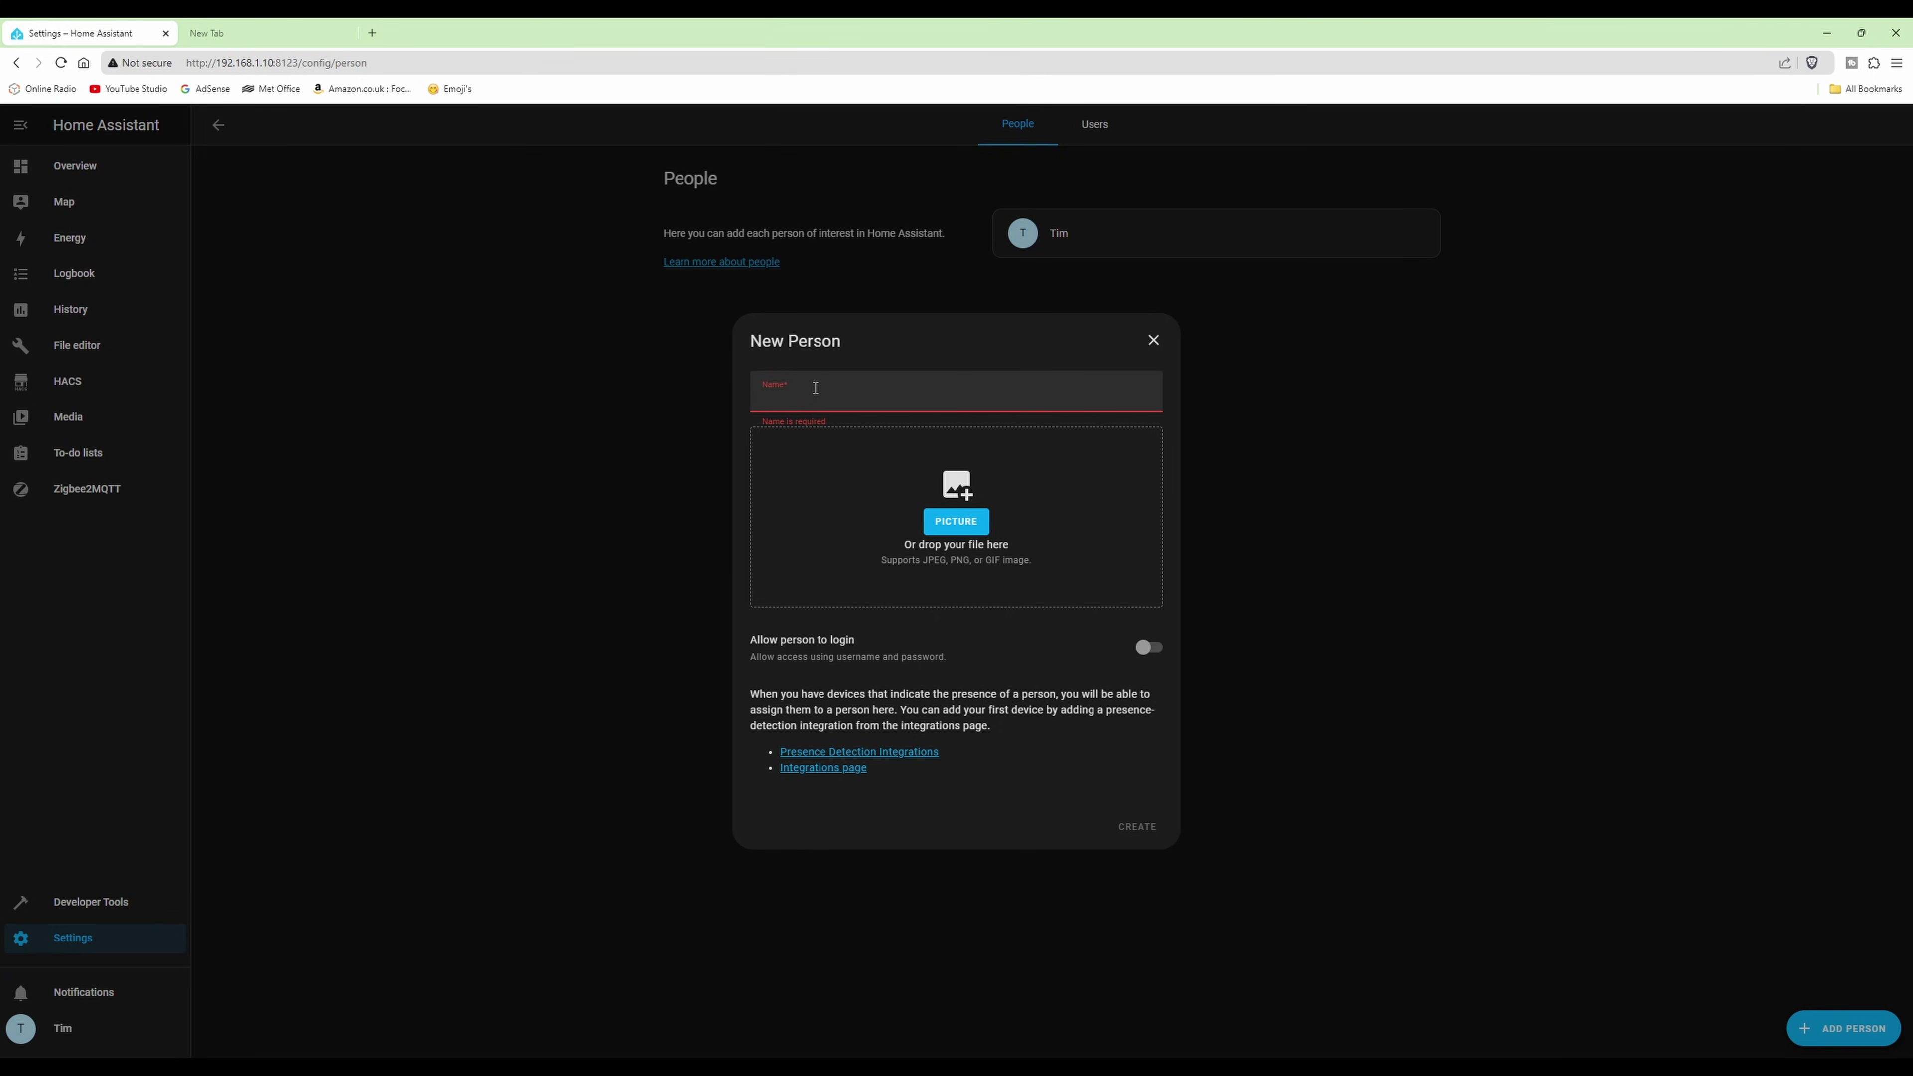
# - Name the person Kiosk, allow login with a pasted password, limit it to local access, and create the user
pyautogui.write('Kiosk')
pyautogui.click(1144, 648)
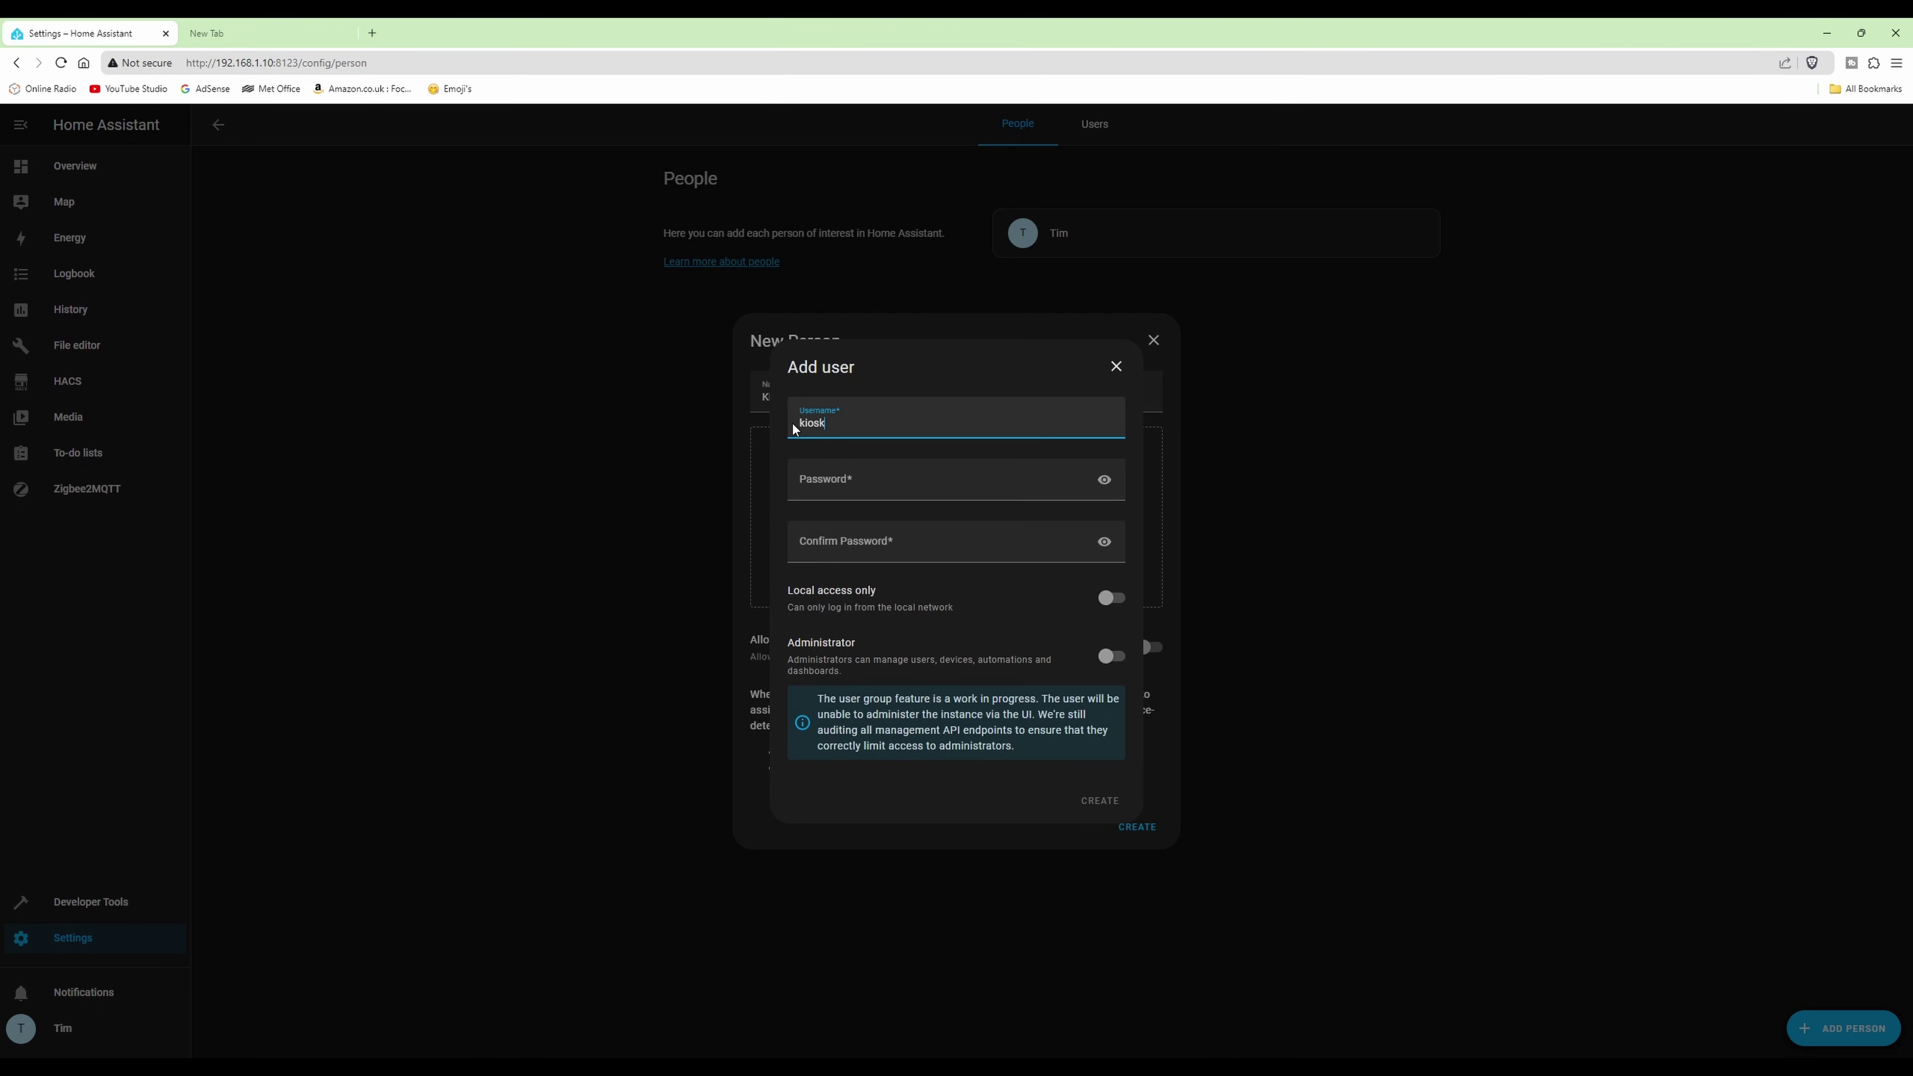
pyautogui.click(881, 483)
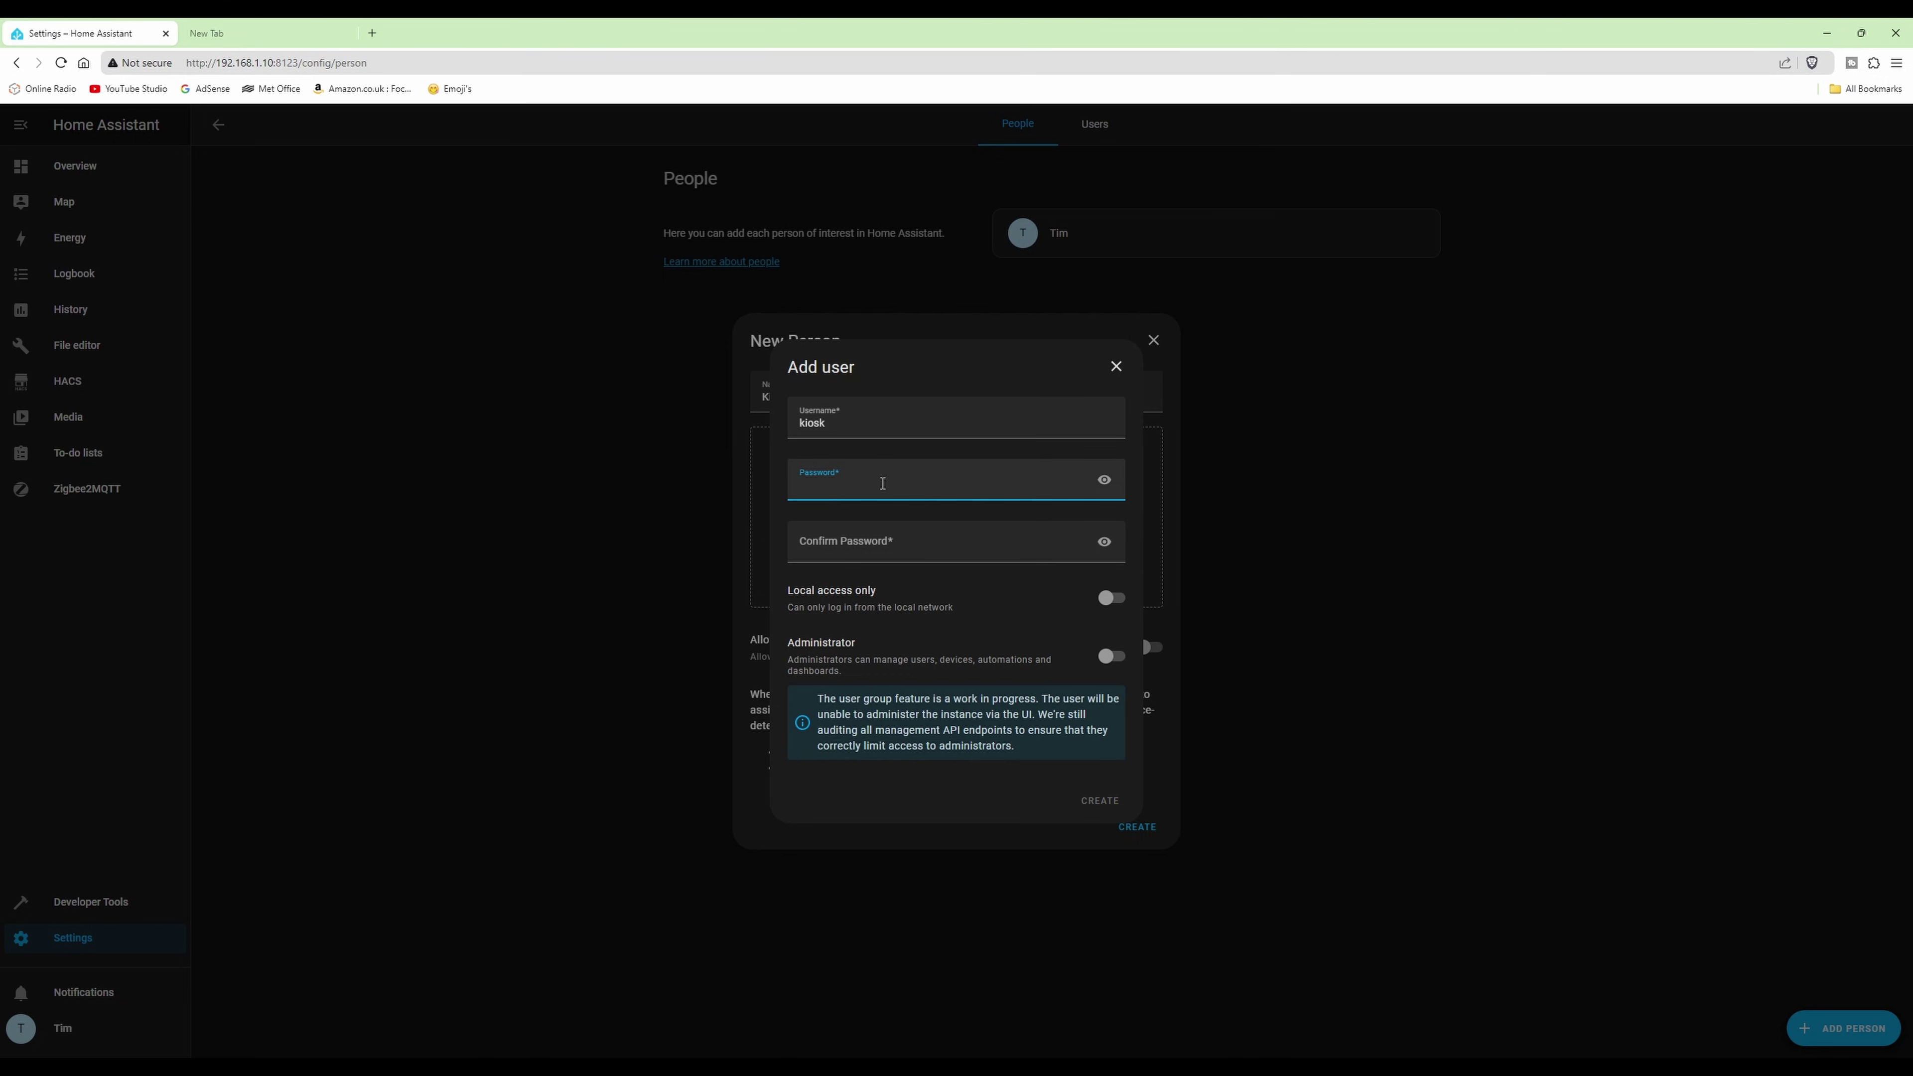
pyautogui.hotkey('ctrl', 'v')
pyautogui.press('Tab')
pyautogui.hotkey('ctrl', 'v')
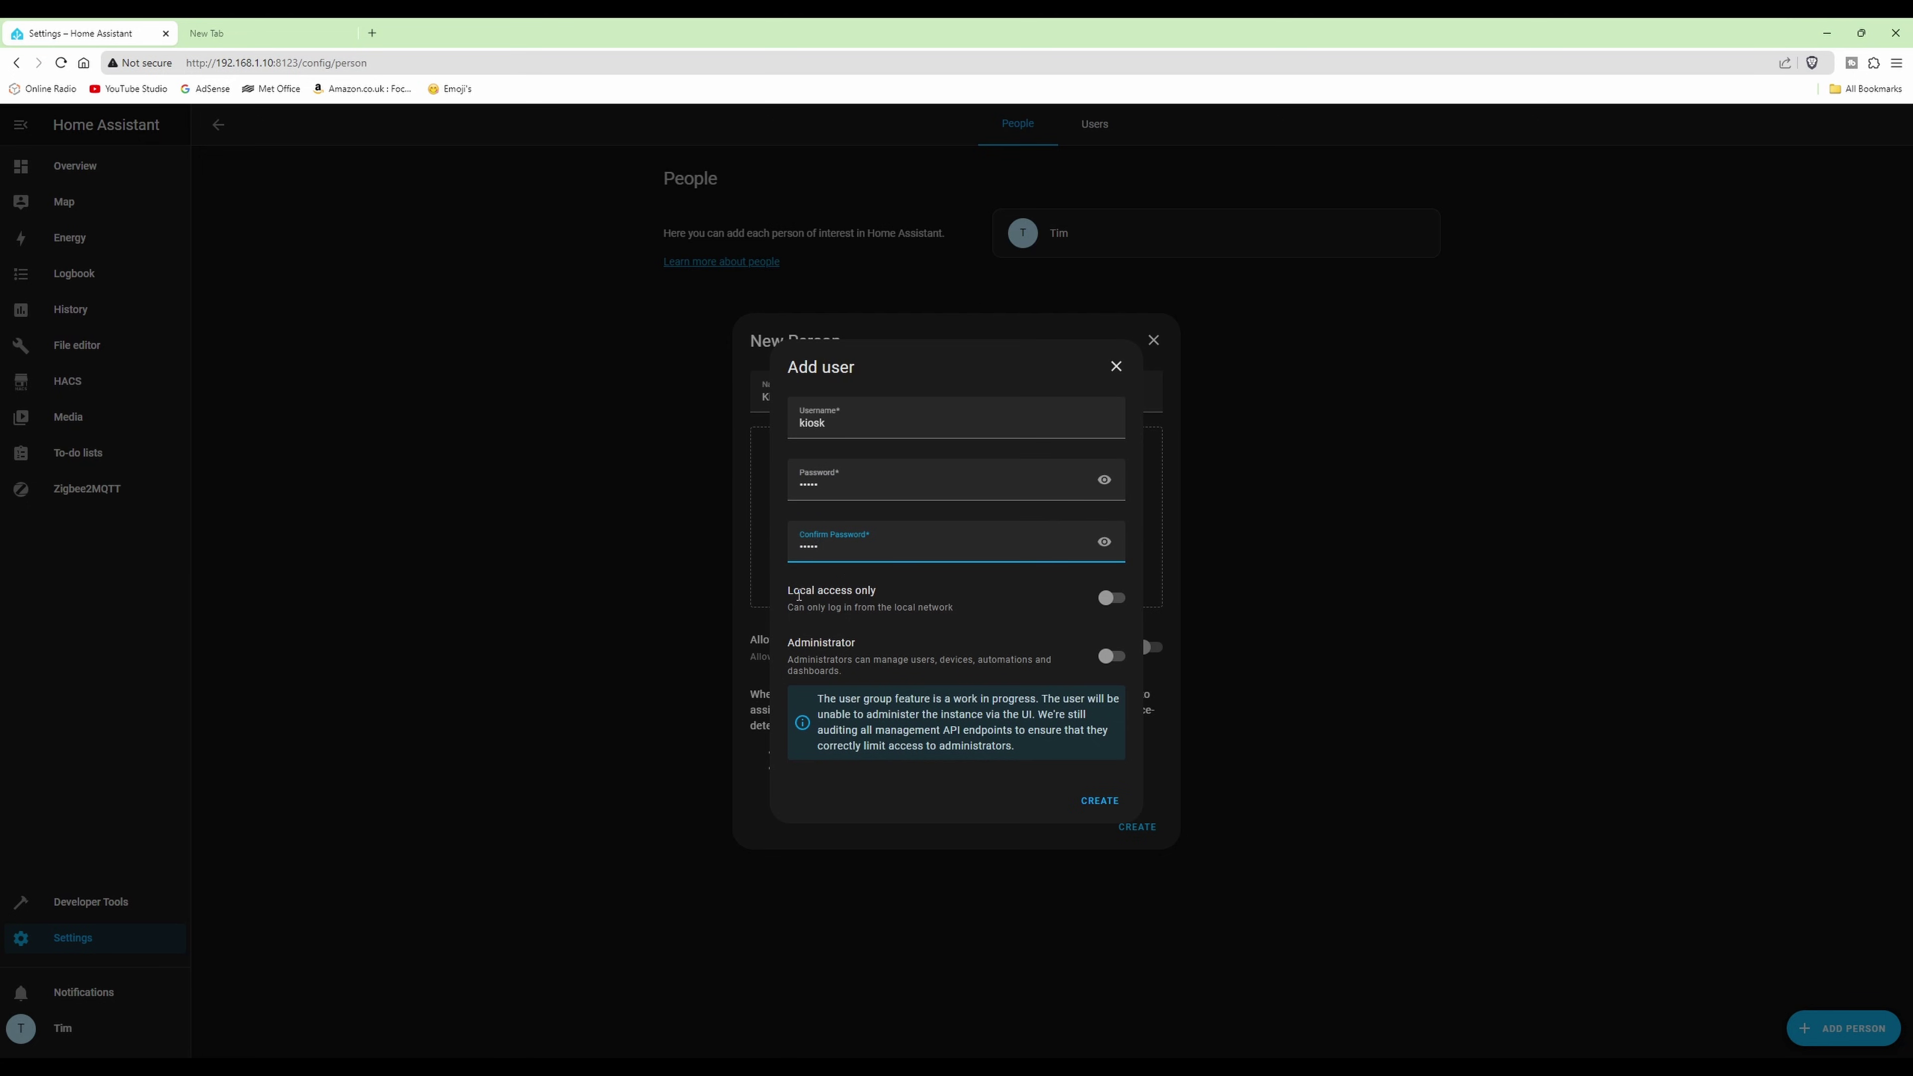
pyautogui.click(1109, 599)
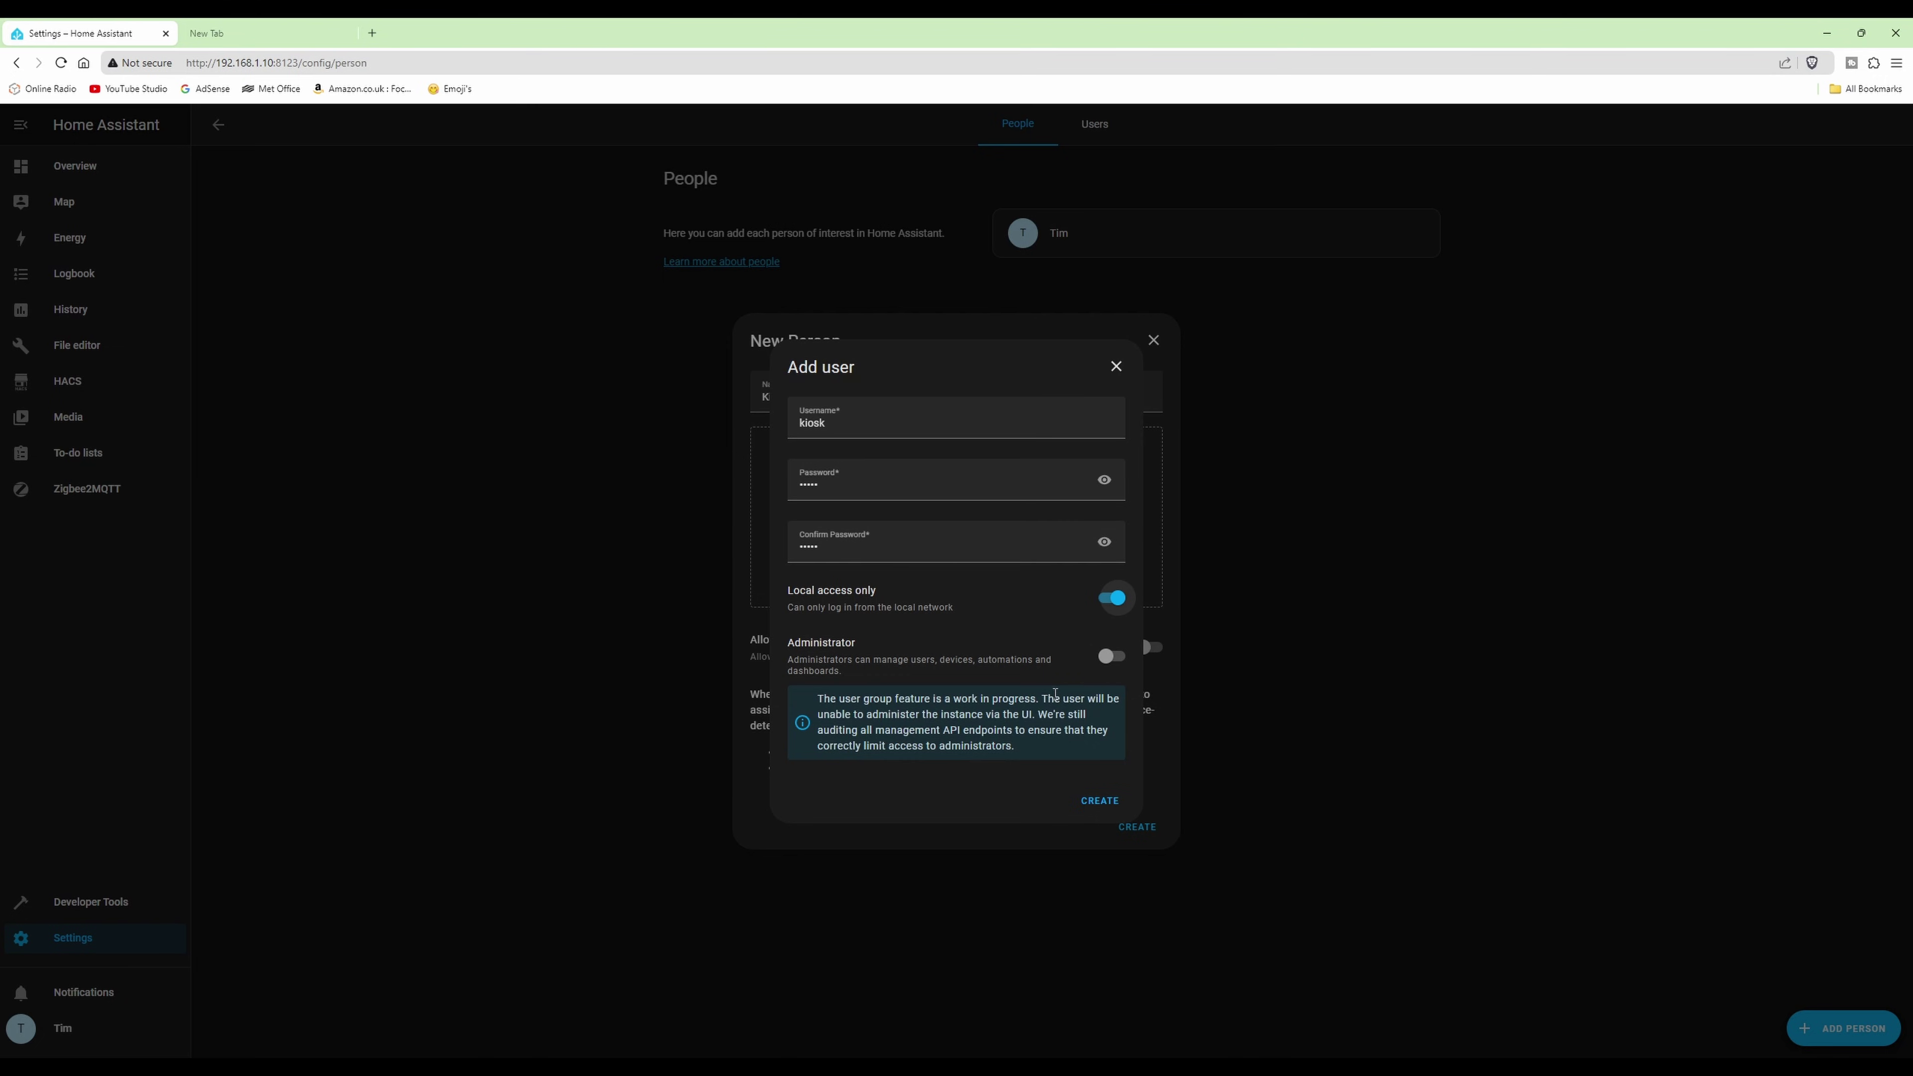
pyautogui.click(1101, 801)
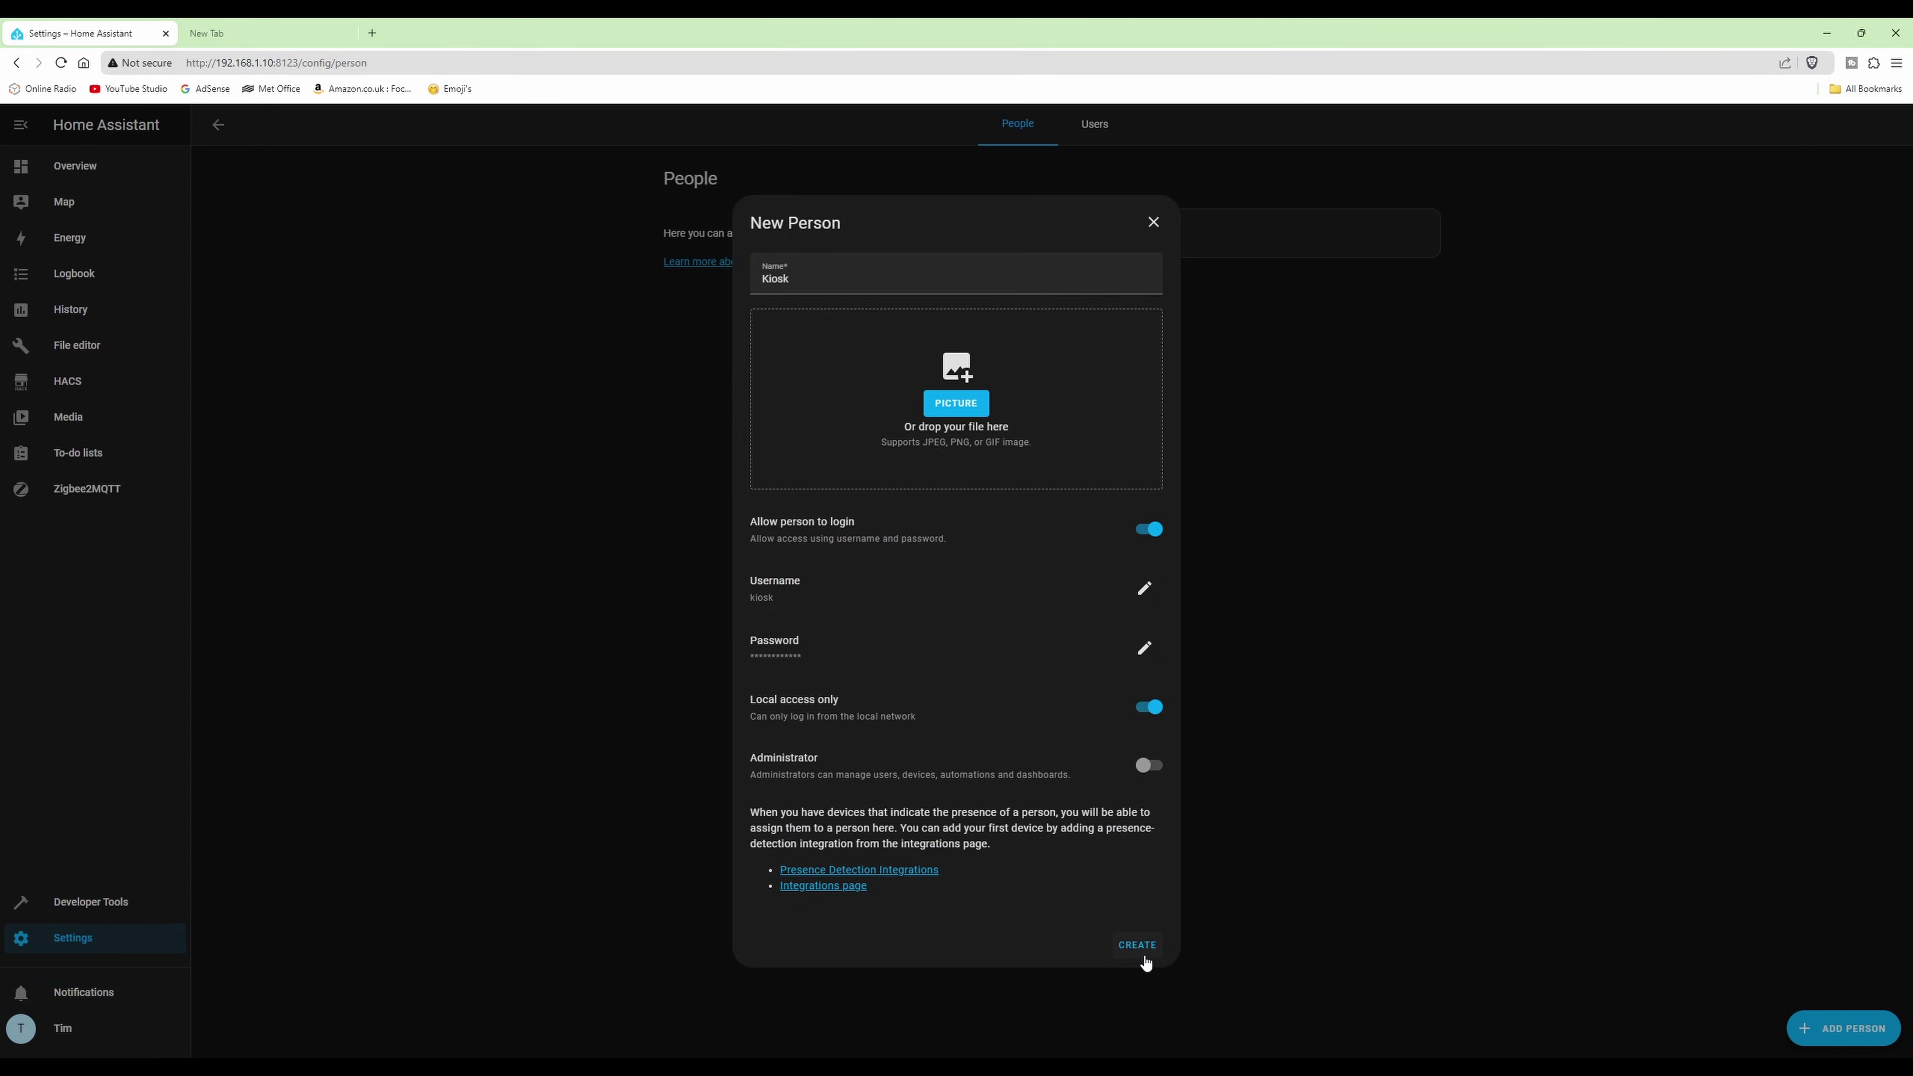
# - Save the Kiosk person and return to the Overview dashboard
pyautogui.click(1138, 945)
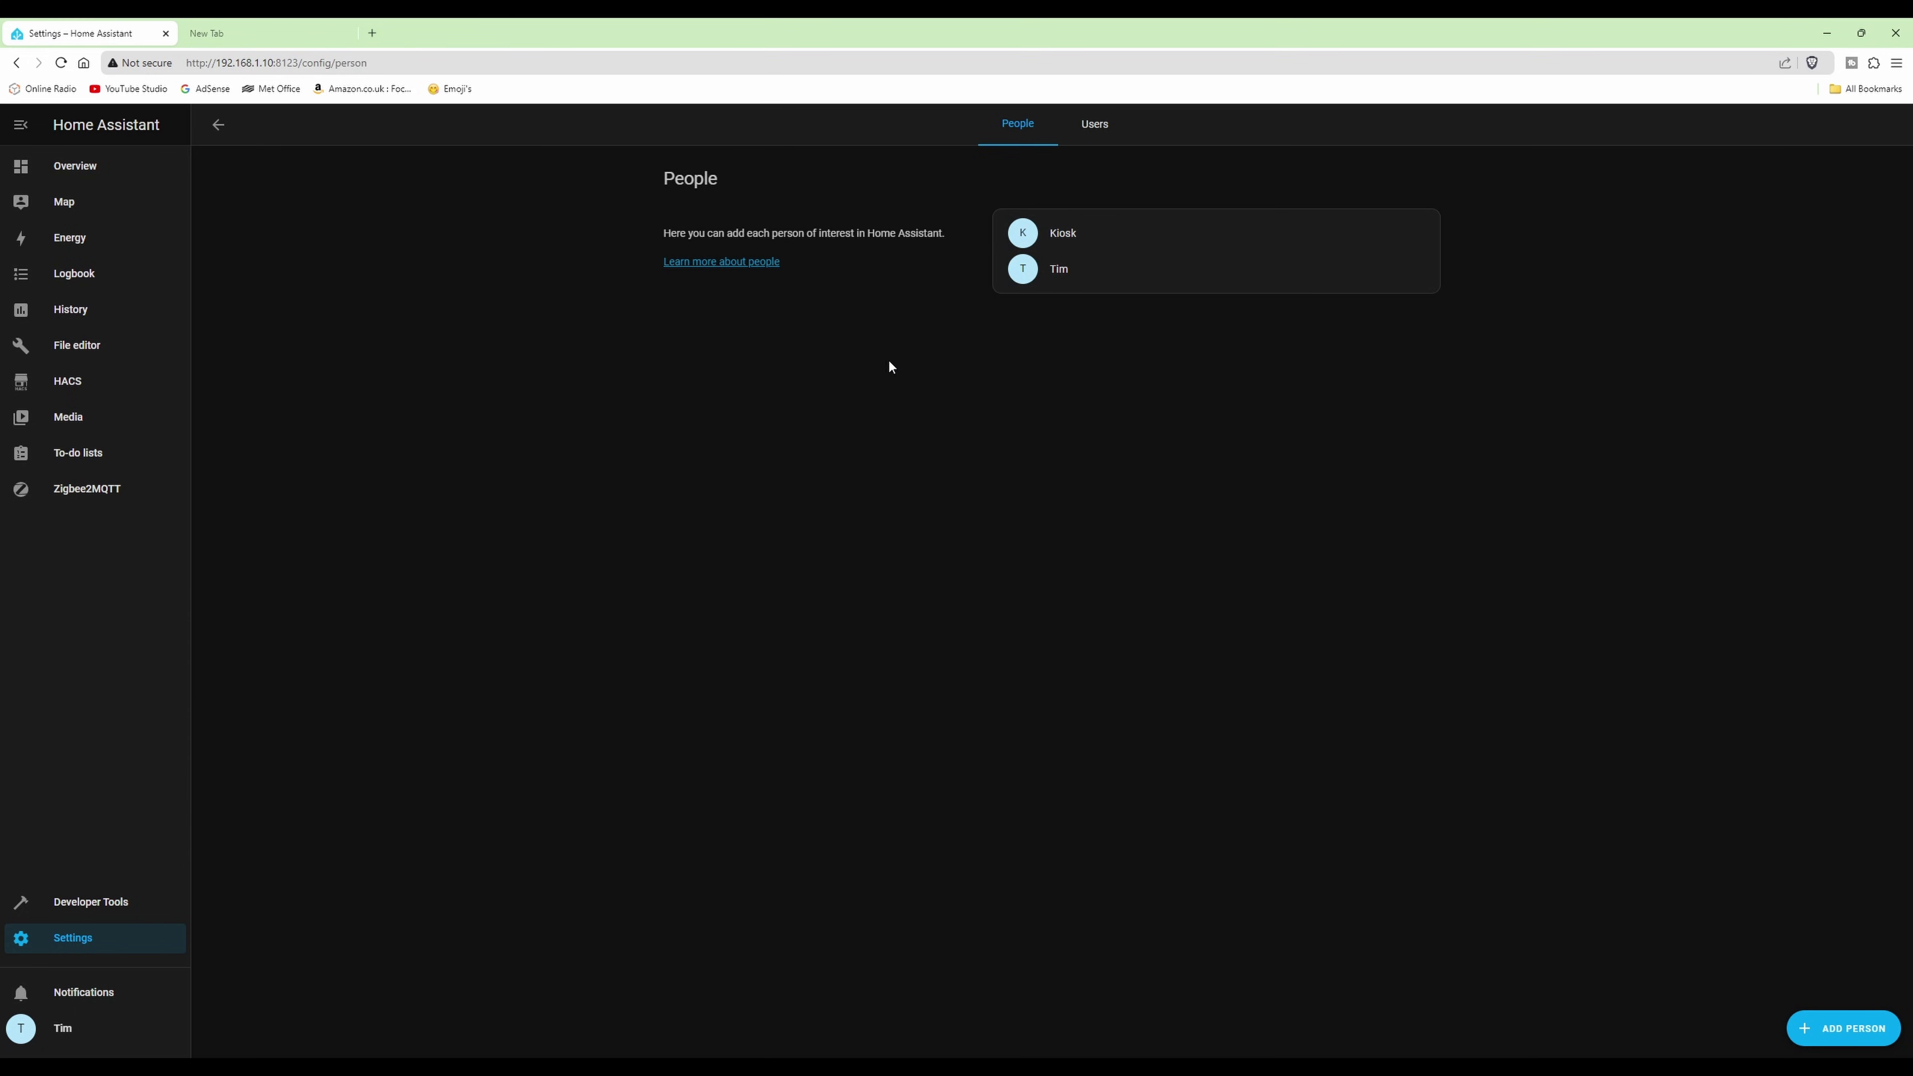
pyautogui.click(74, 167)
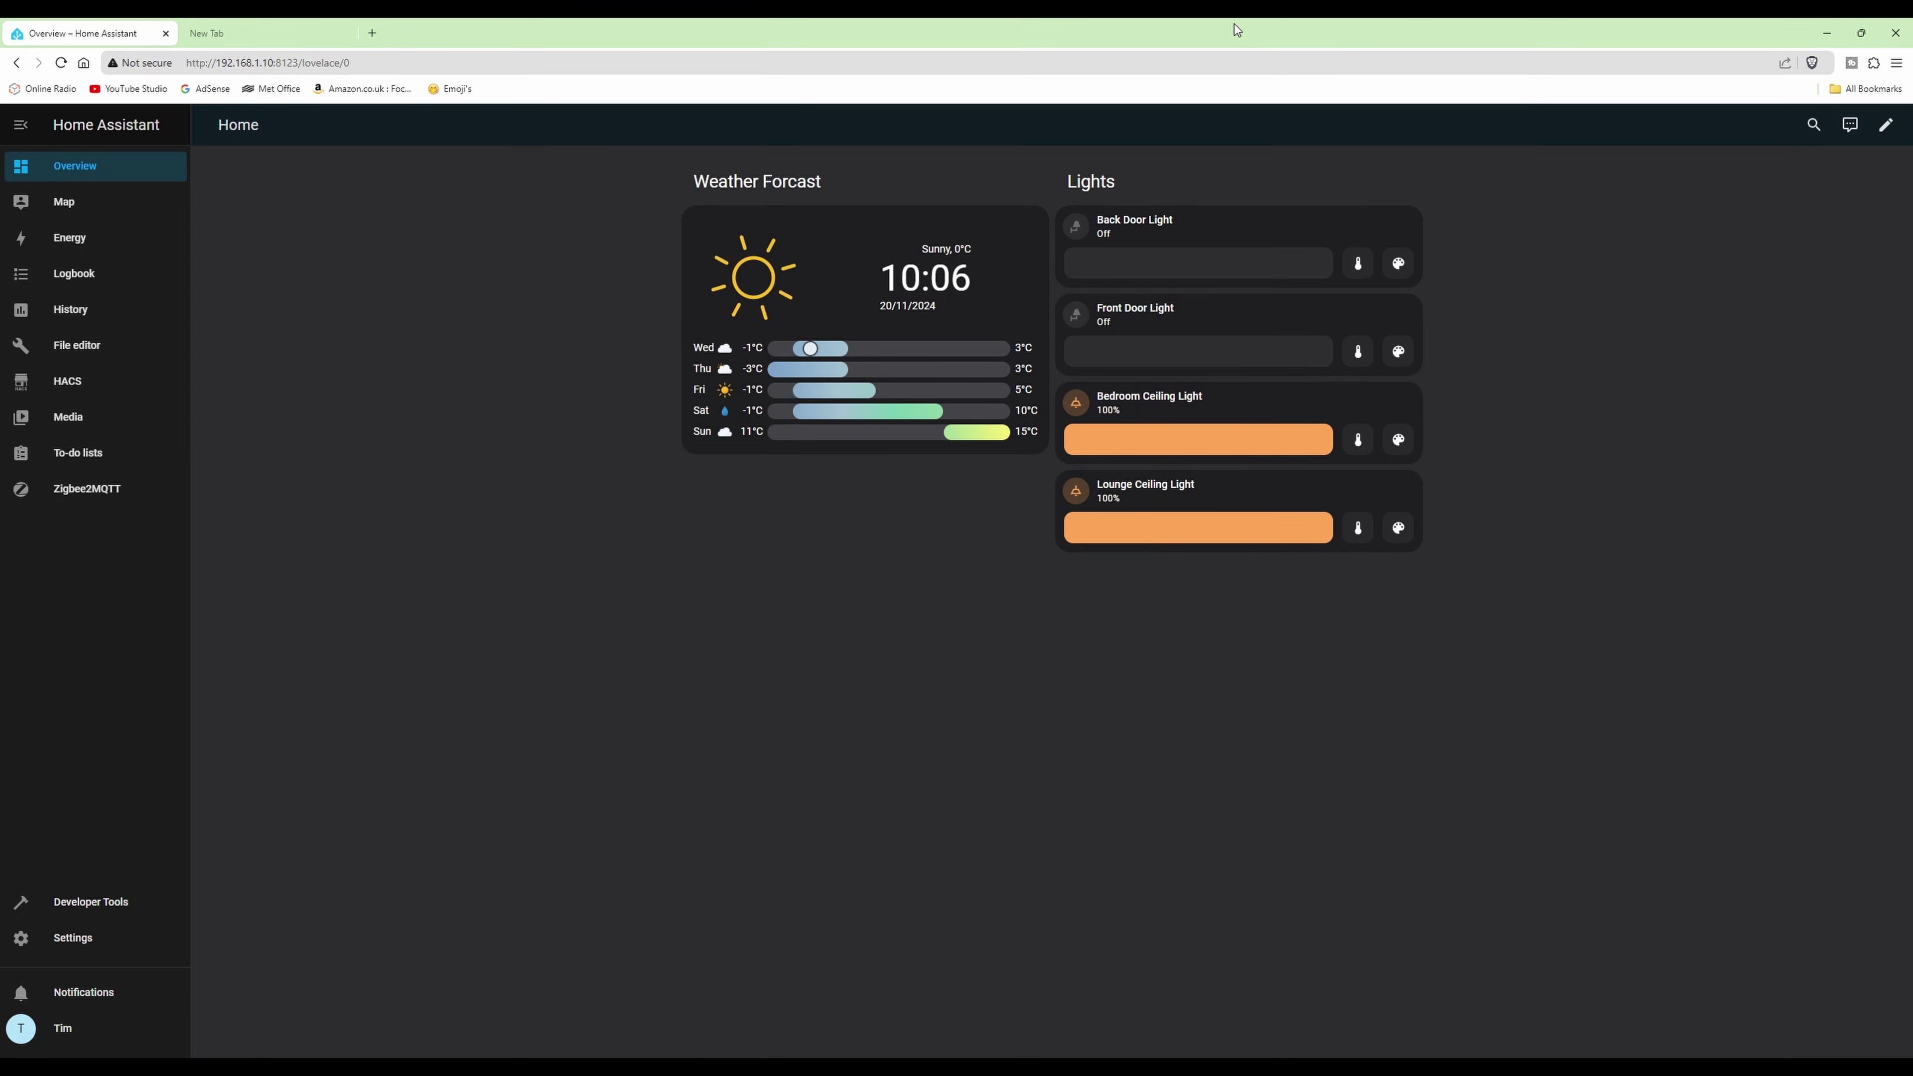
# - Minimise the browser window to reveal the SM-T500 tablet mirror
pyautogui.click(1825, 33)
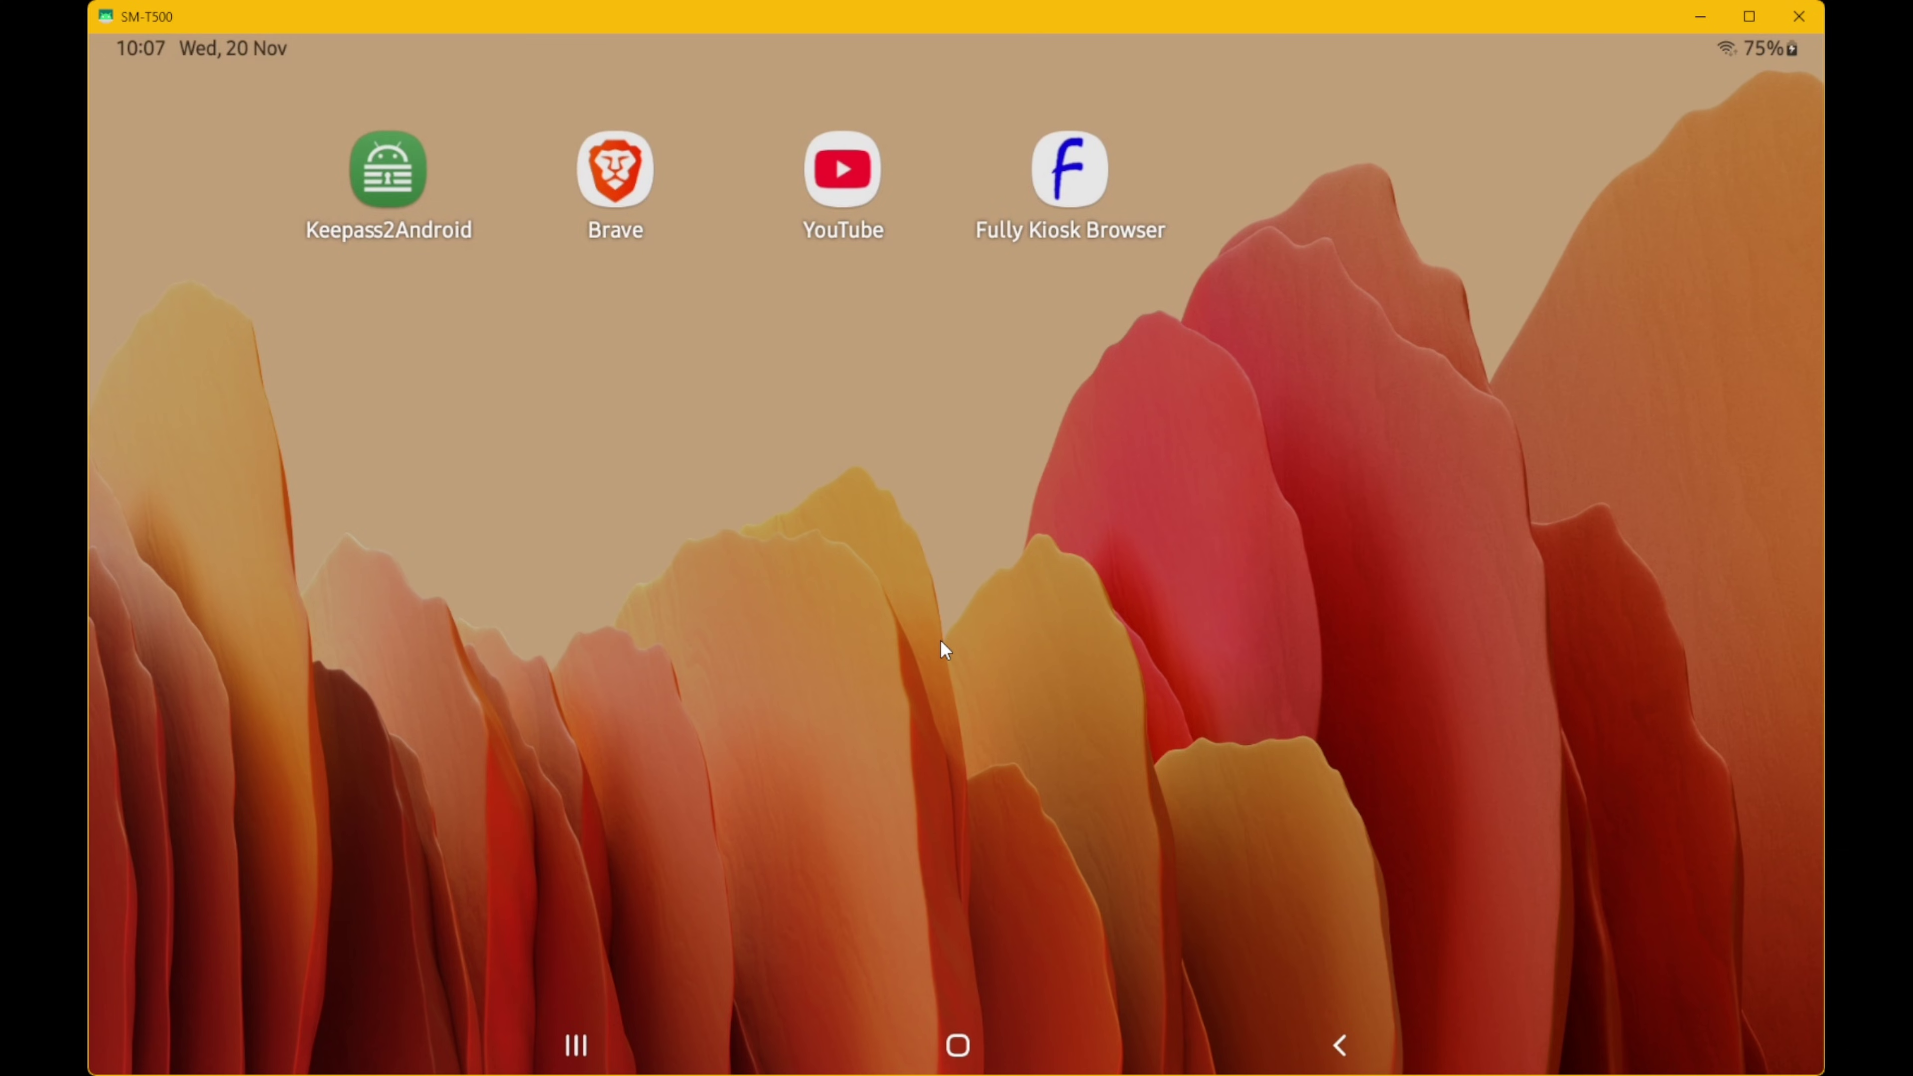
# - Search the Play Store for 'fully kiosk', check Fully Kiosk Browser & Lockdown is installed, then leave the results
pyautogui.moveTo(940, 747); pyautogui.dragTo(953, 460)
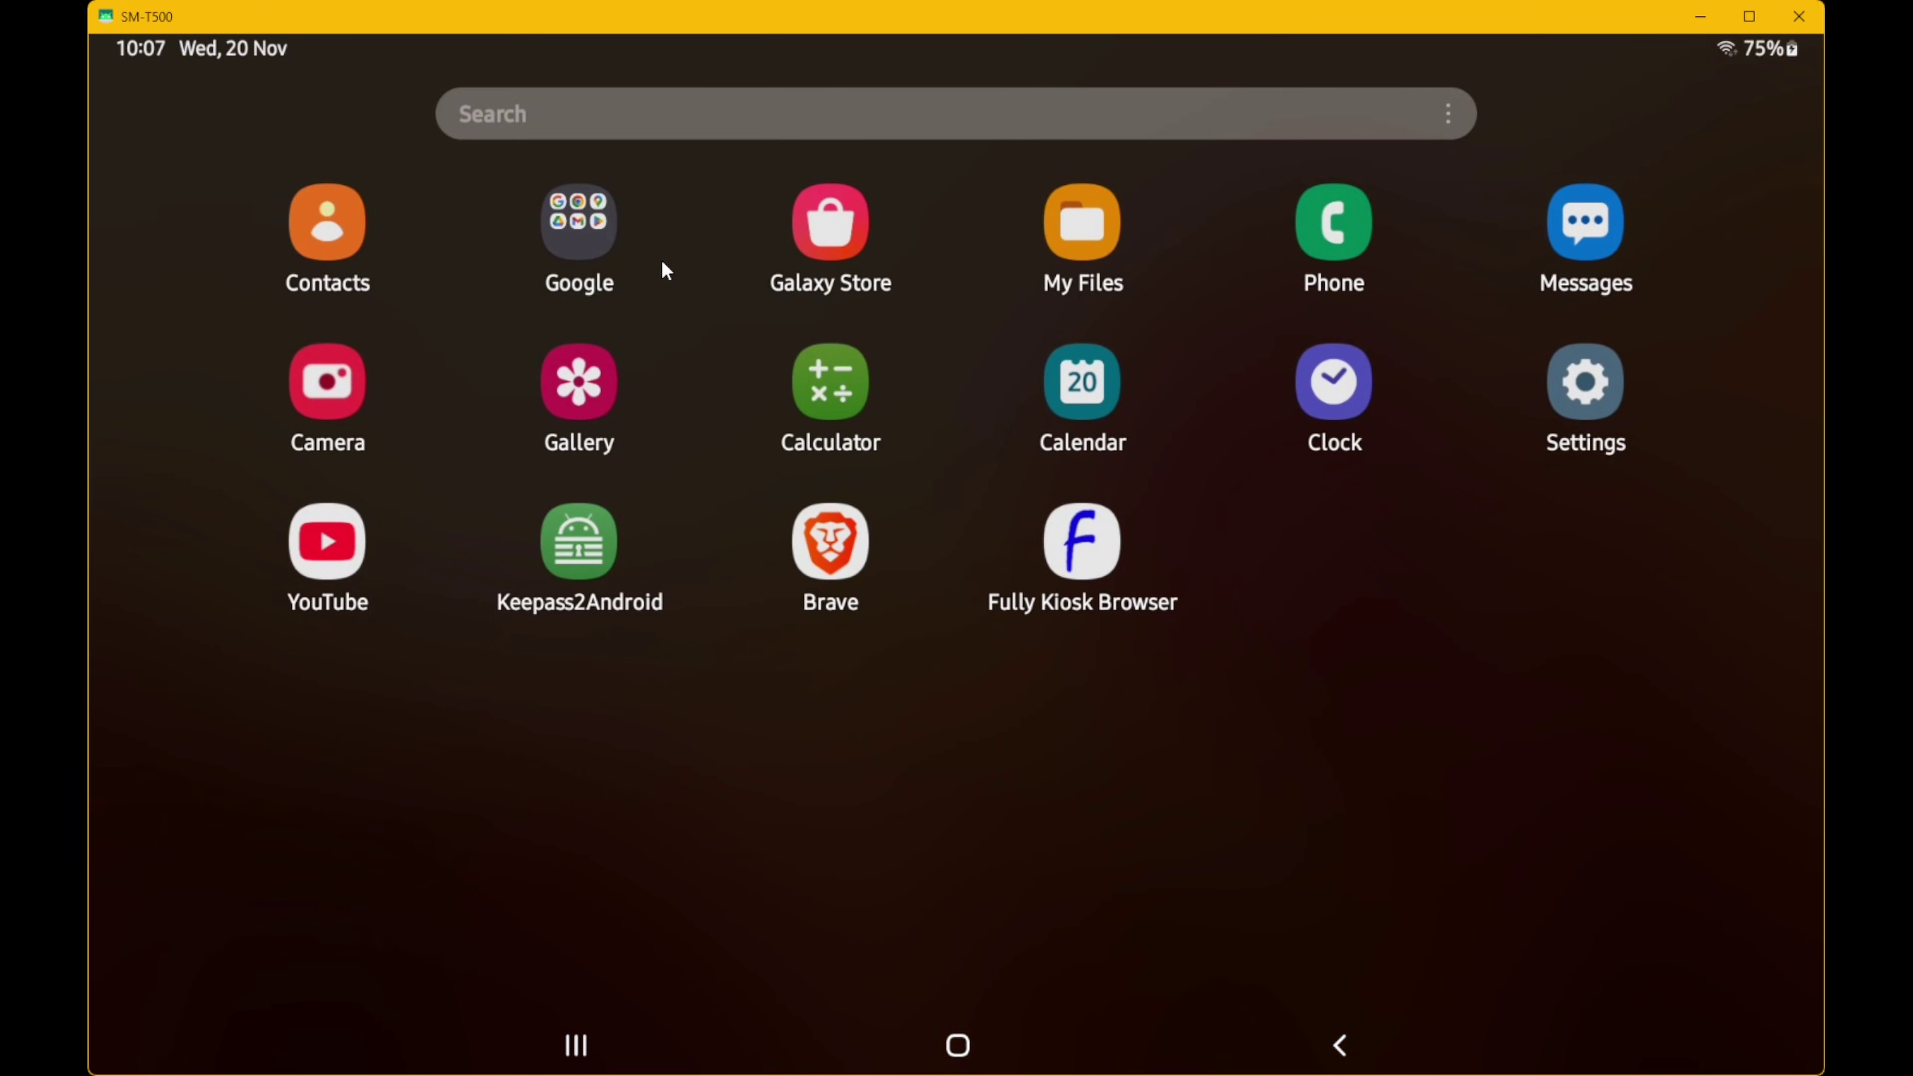
pyautogui.click(579, 224)
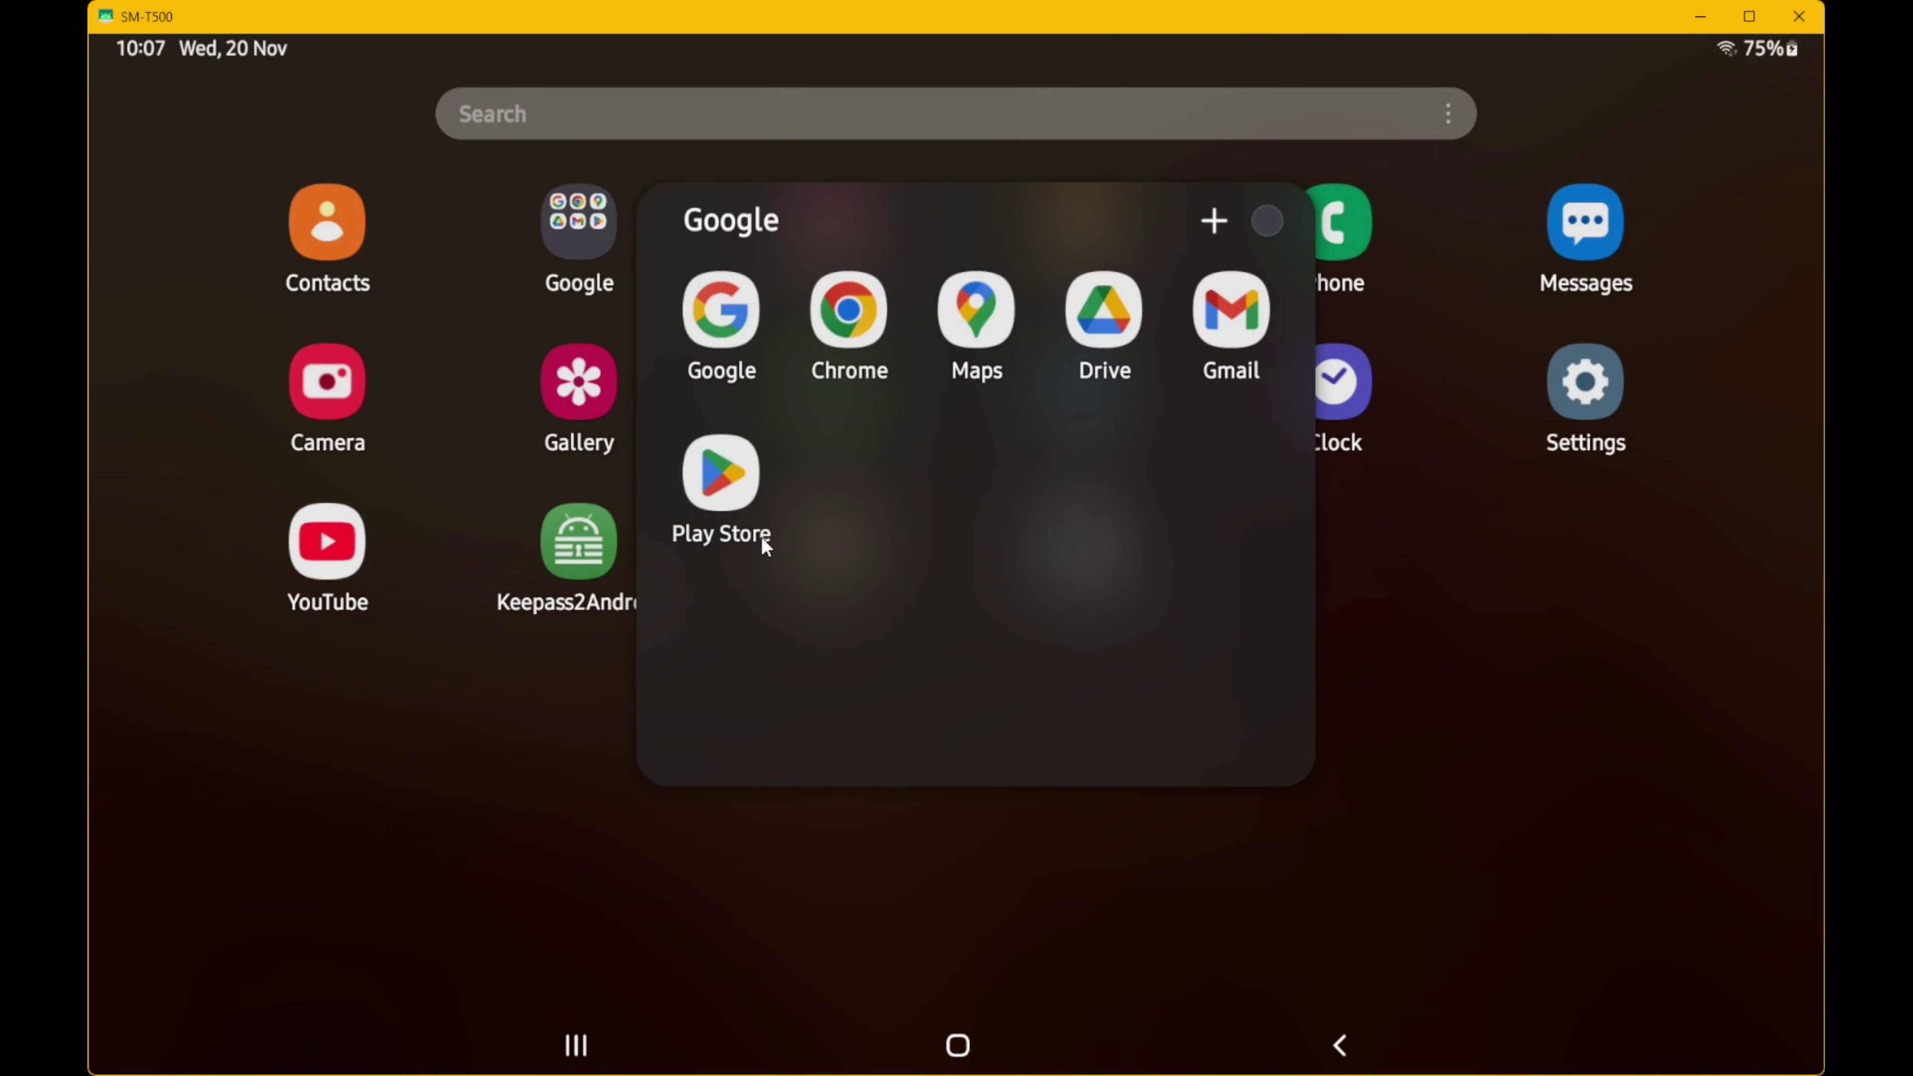
pyautogui.click(732, 476)
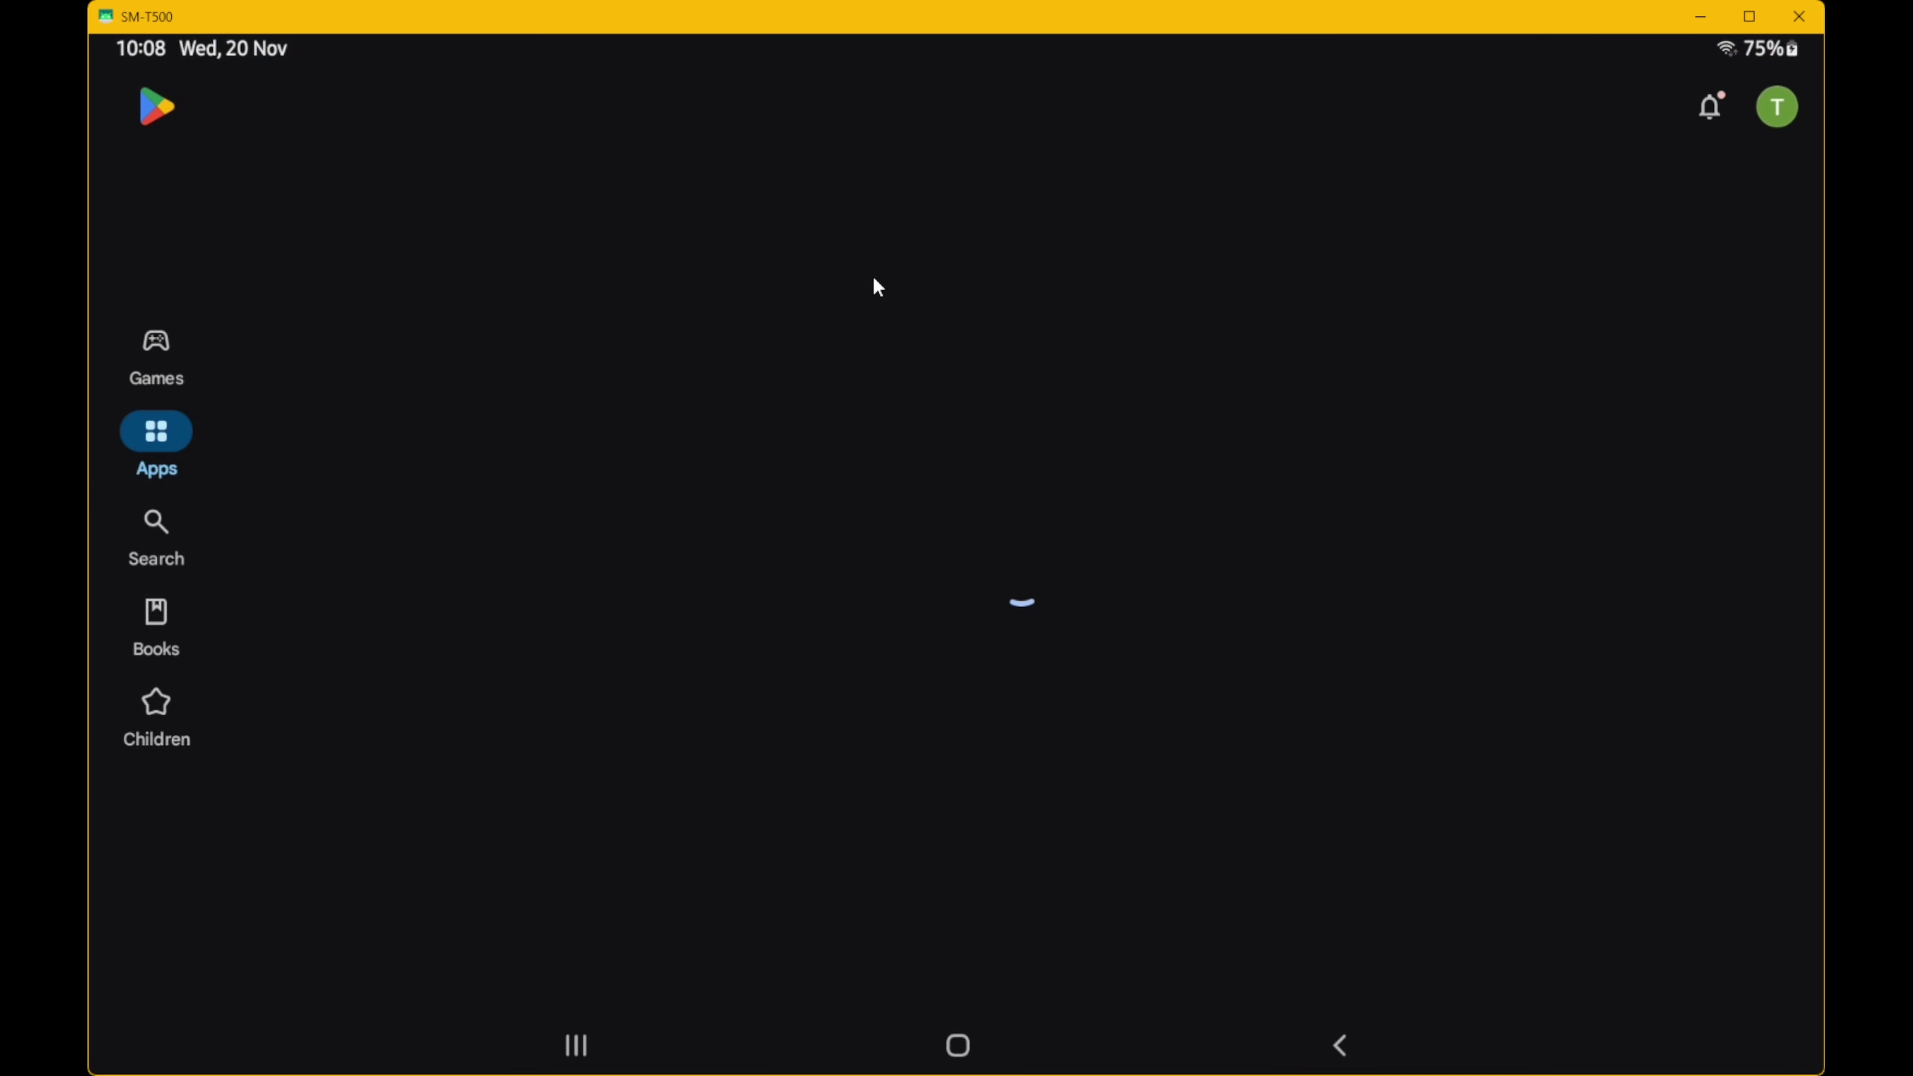
pyautogui.click(153, 522)
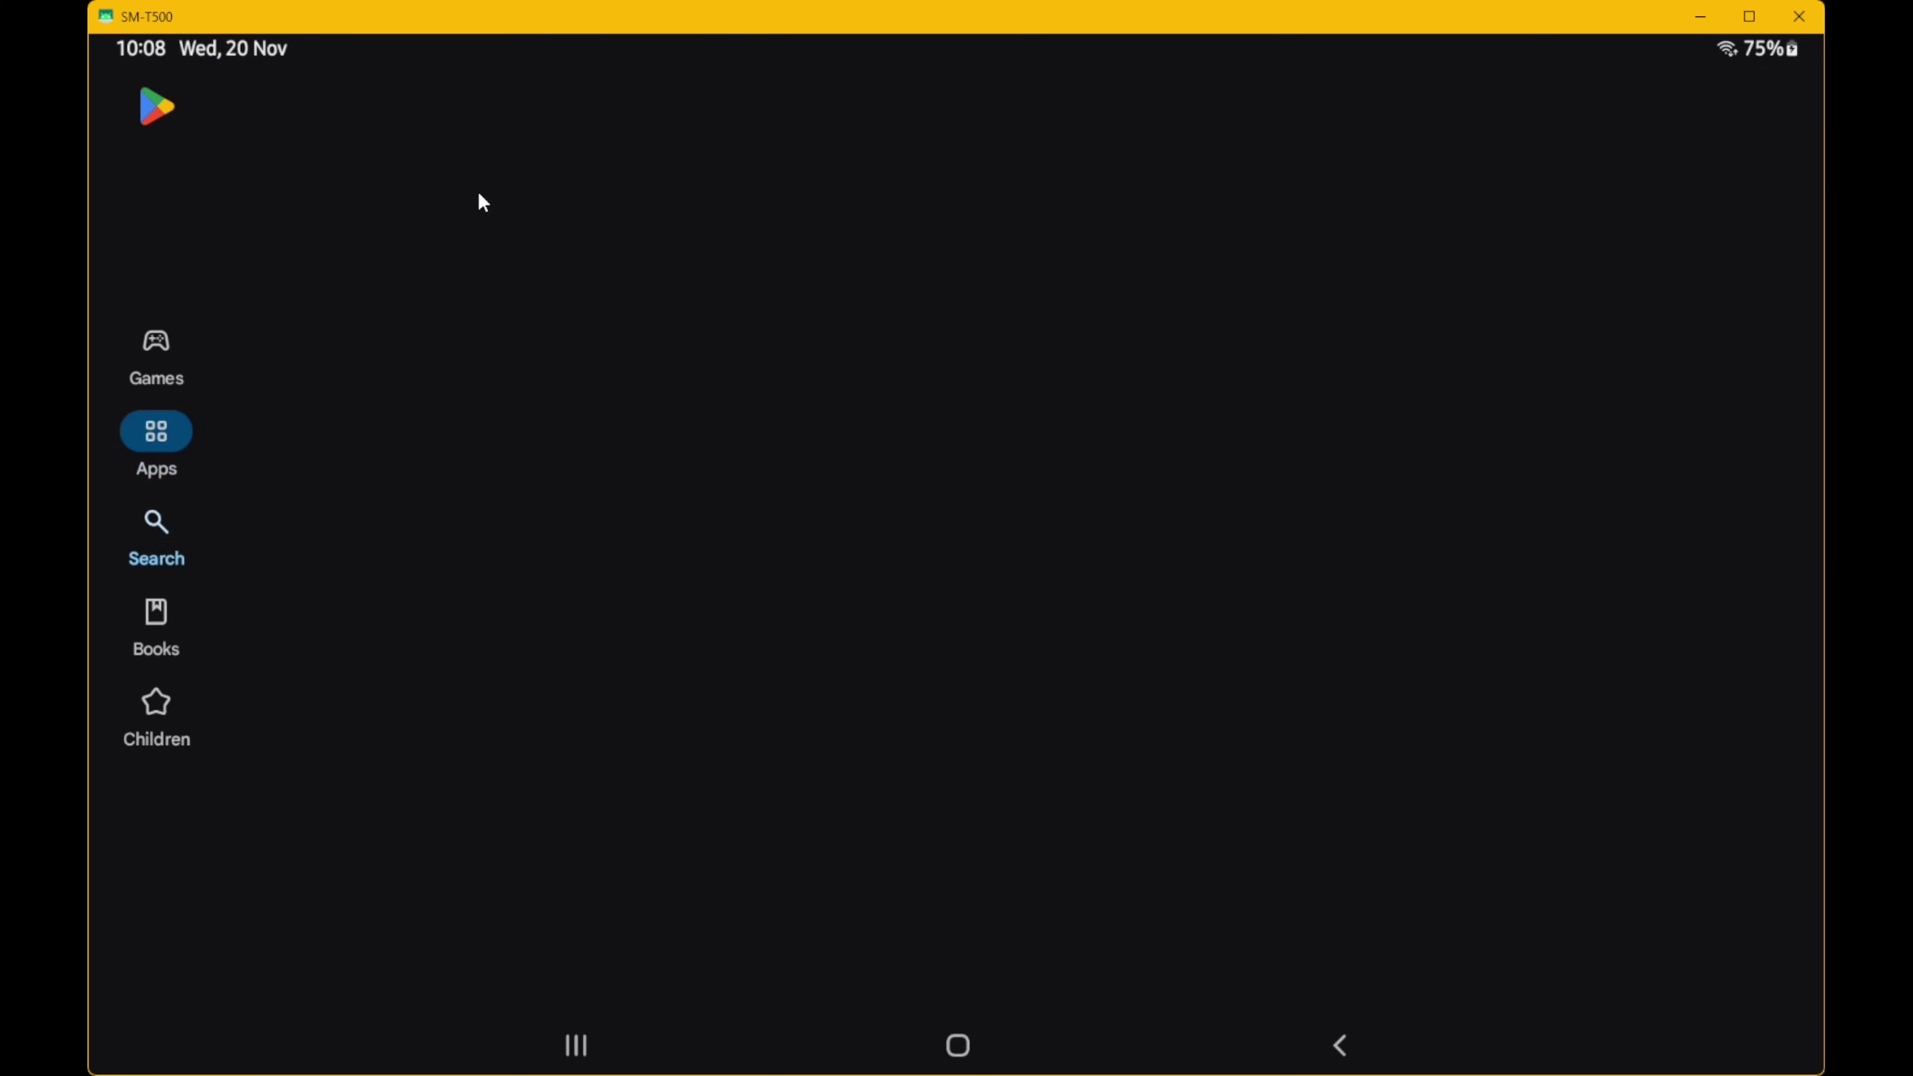
pyautogui.write('fully ki')
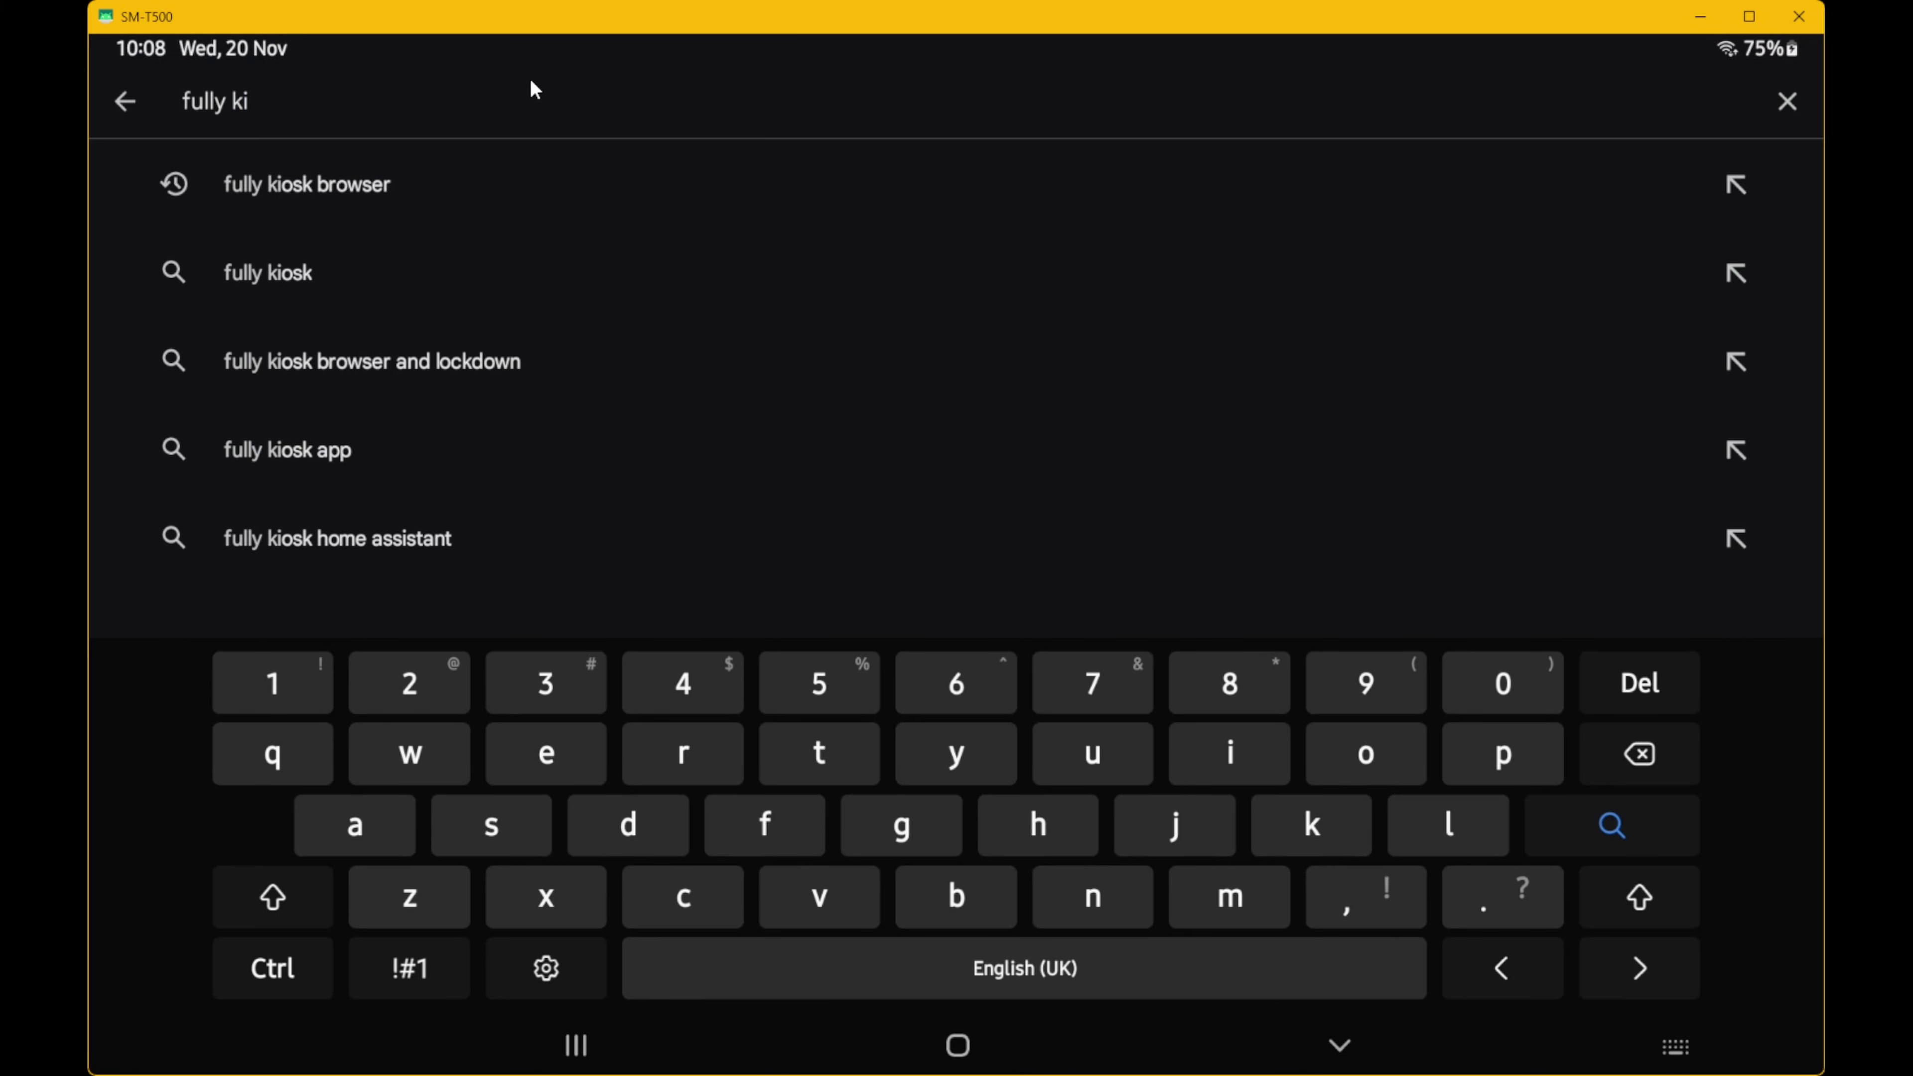
pyautogui.click(464, 197)
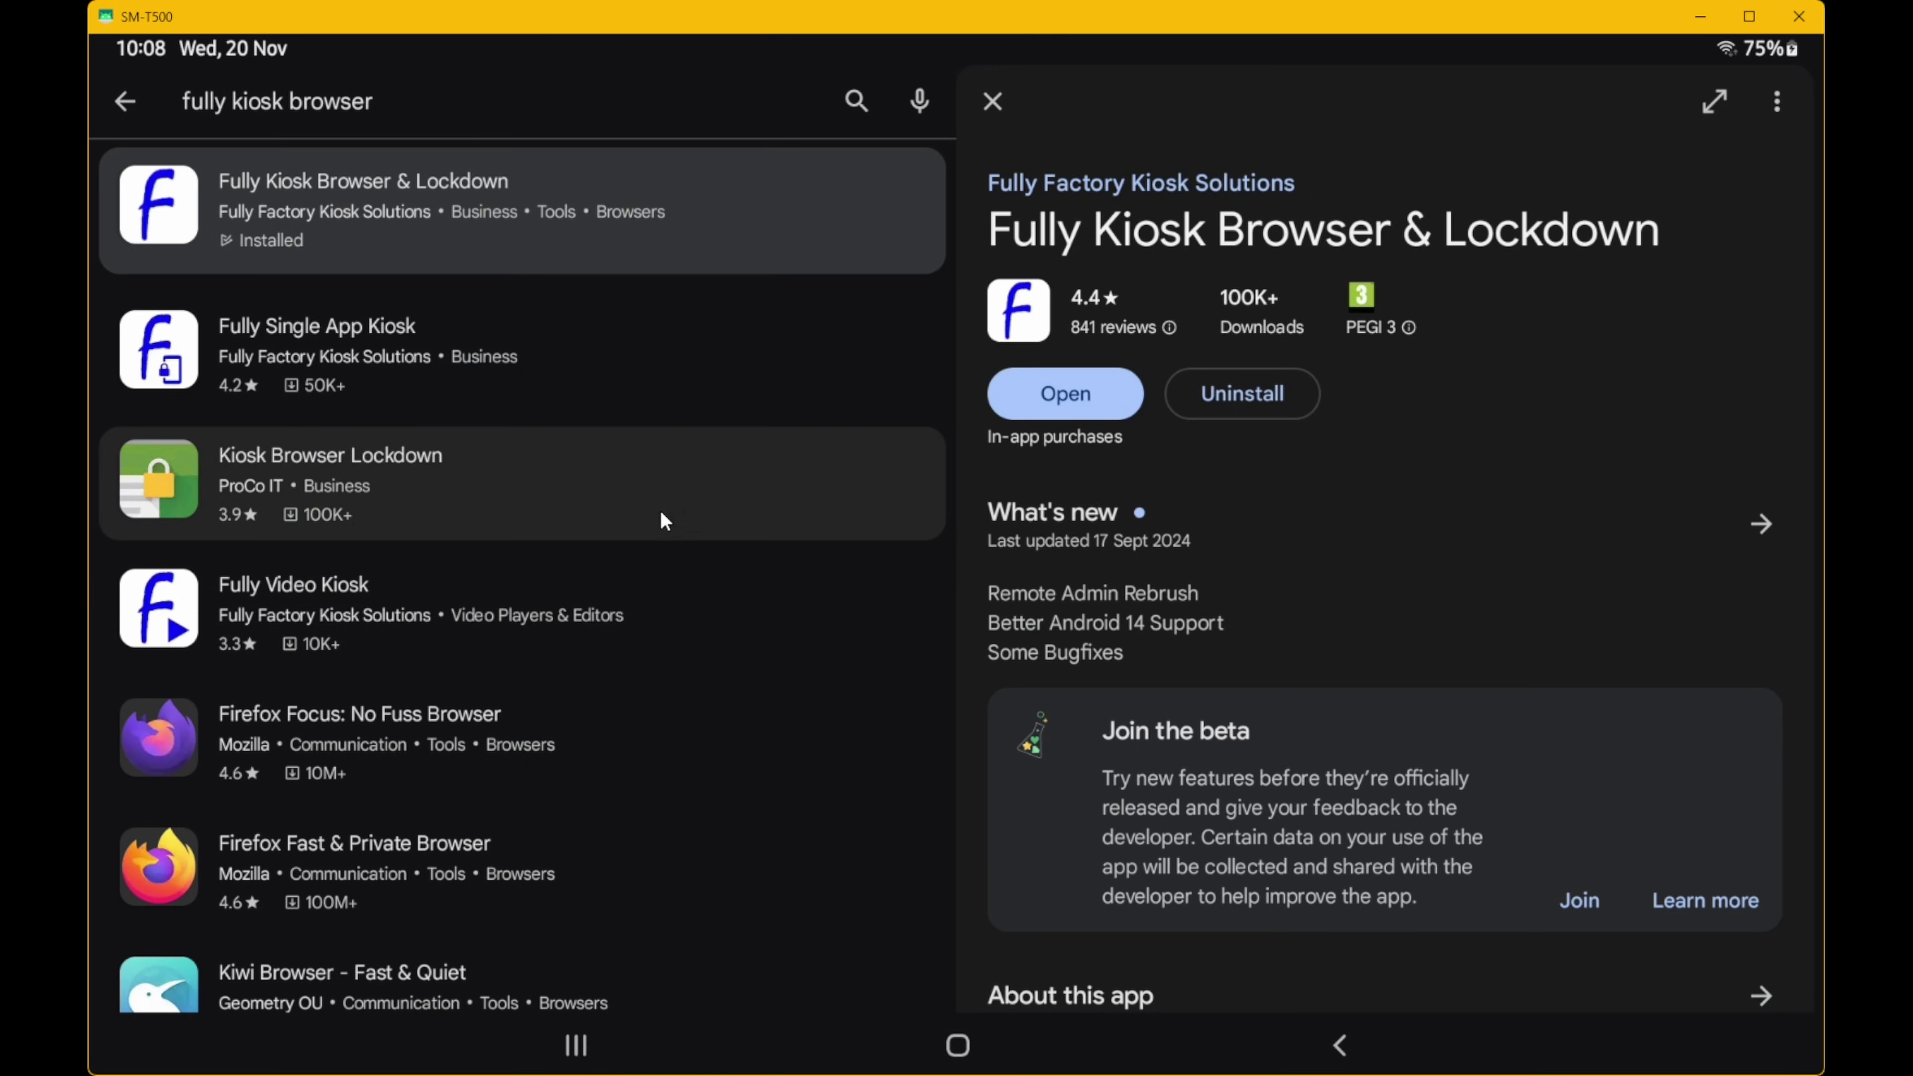
pyautogui.click(121, 99)
# - Go back out of the Play Store to the tablet's home screen
pyautogui.click(1339, 1045)
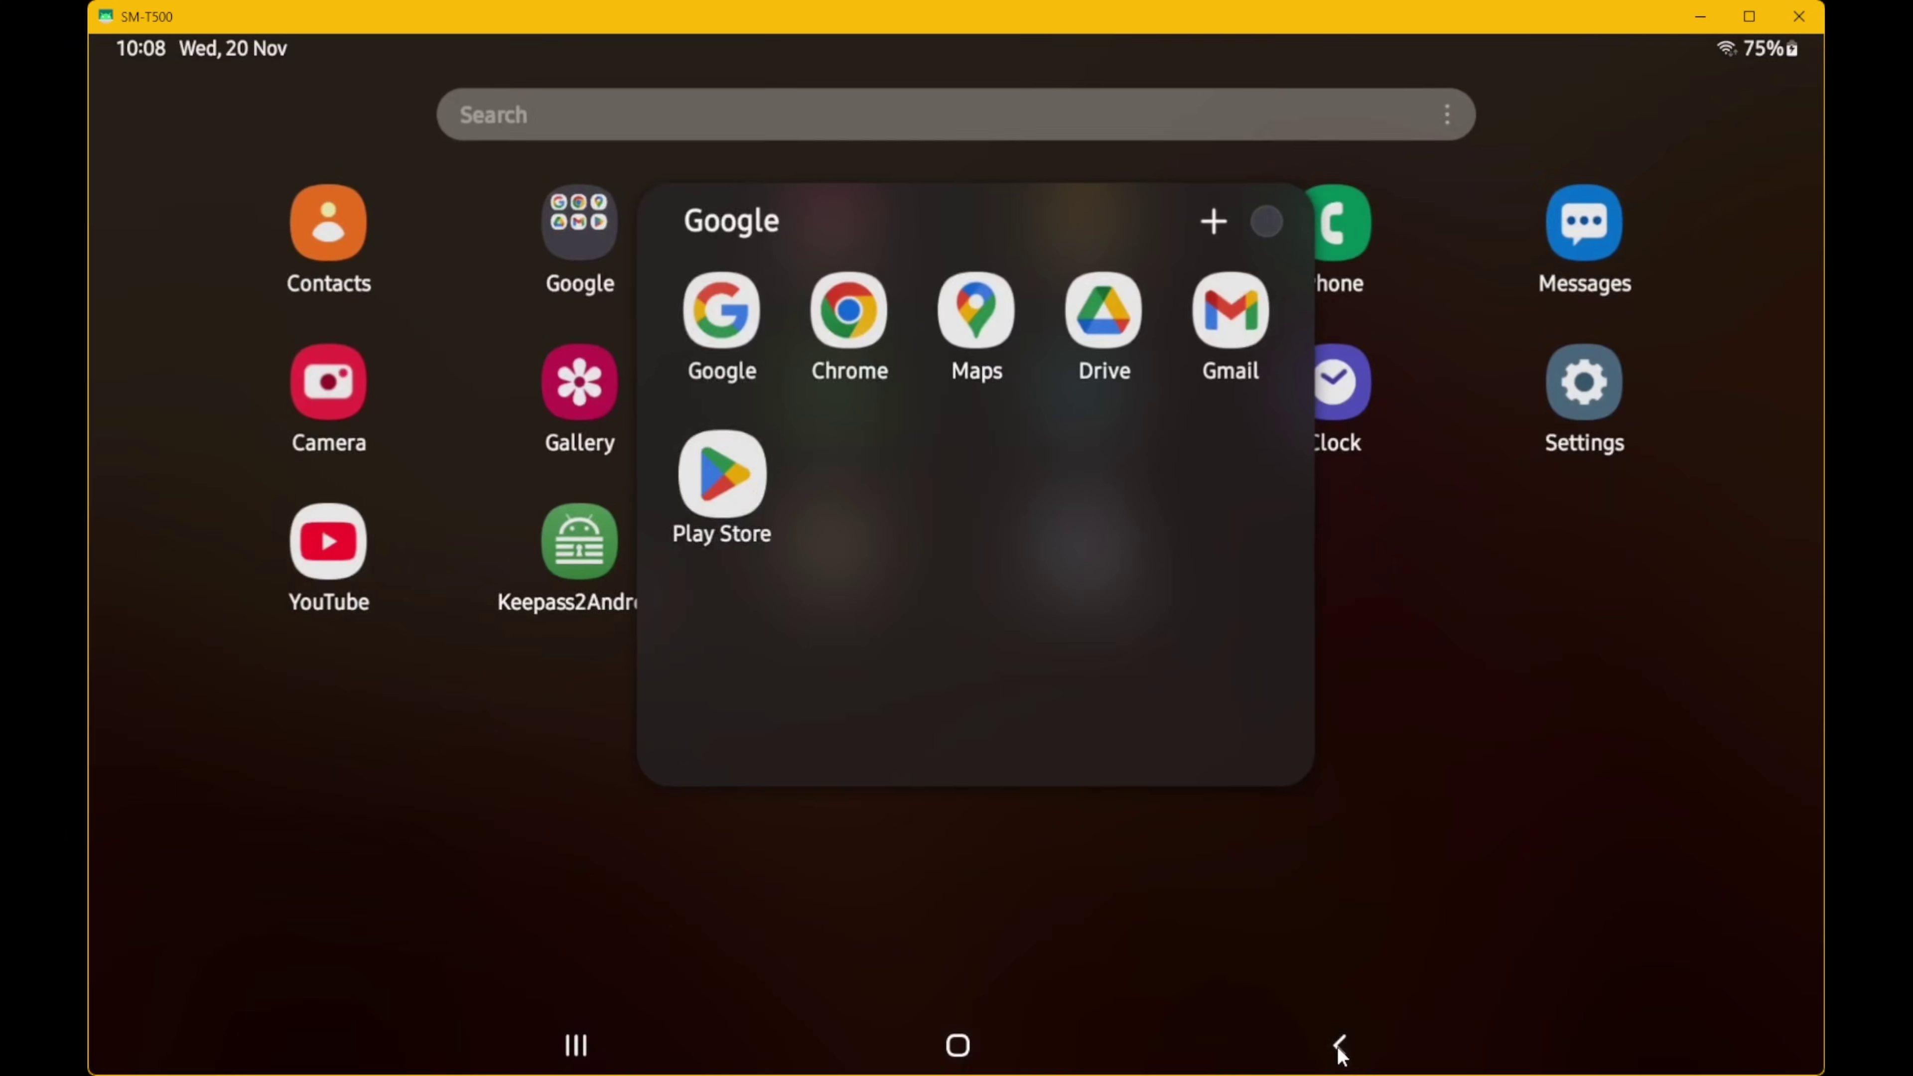
pyautogui.click(1339, 1045)
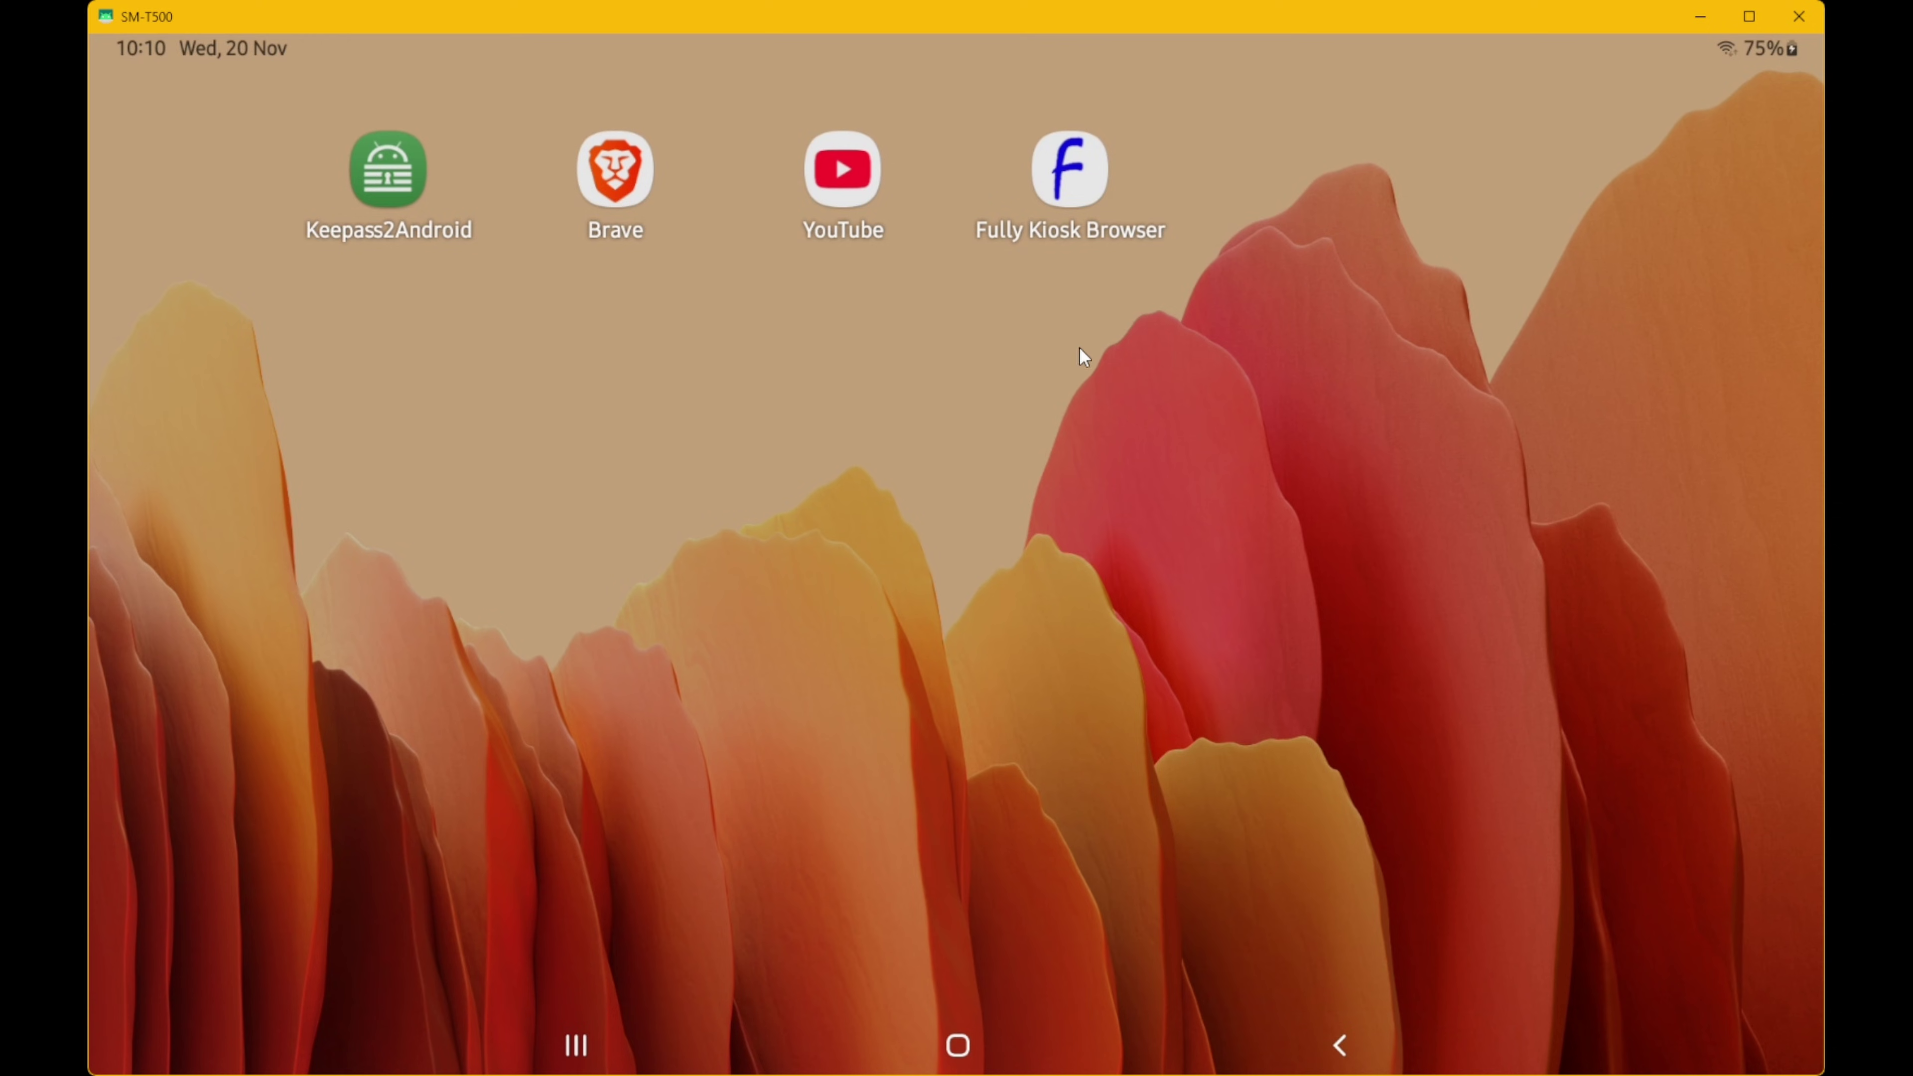
pyautogui.click(1070, 174)
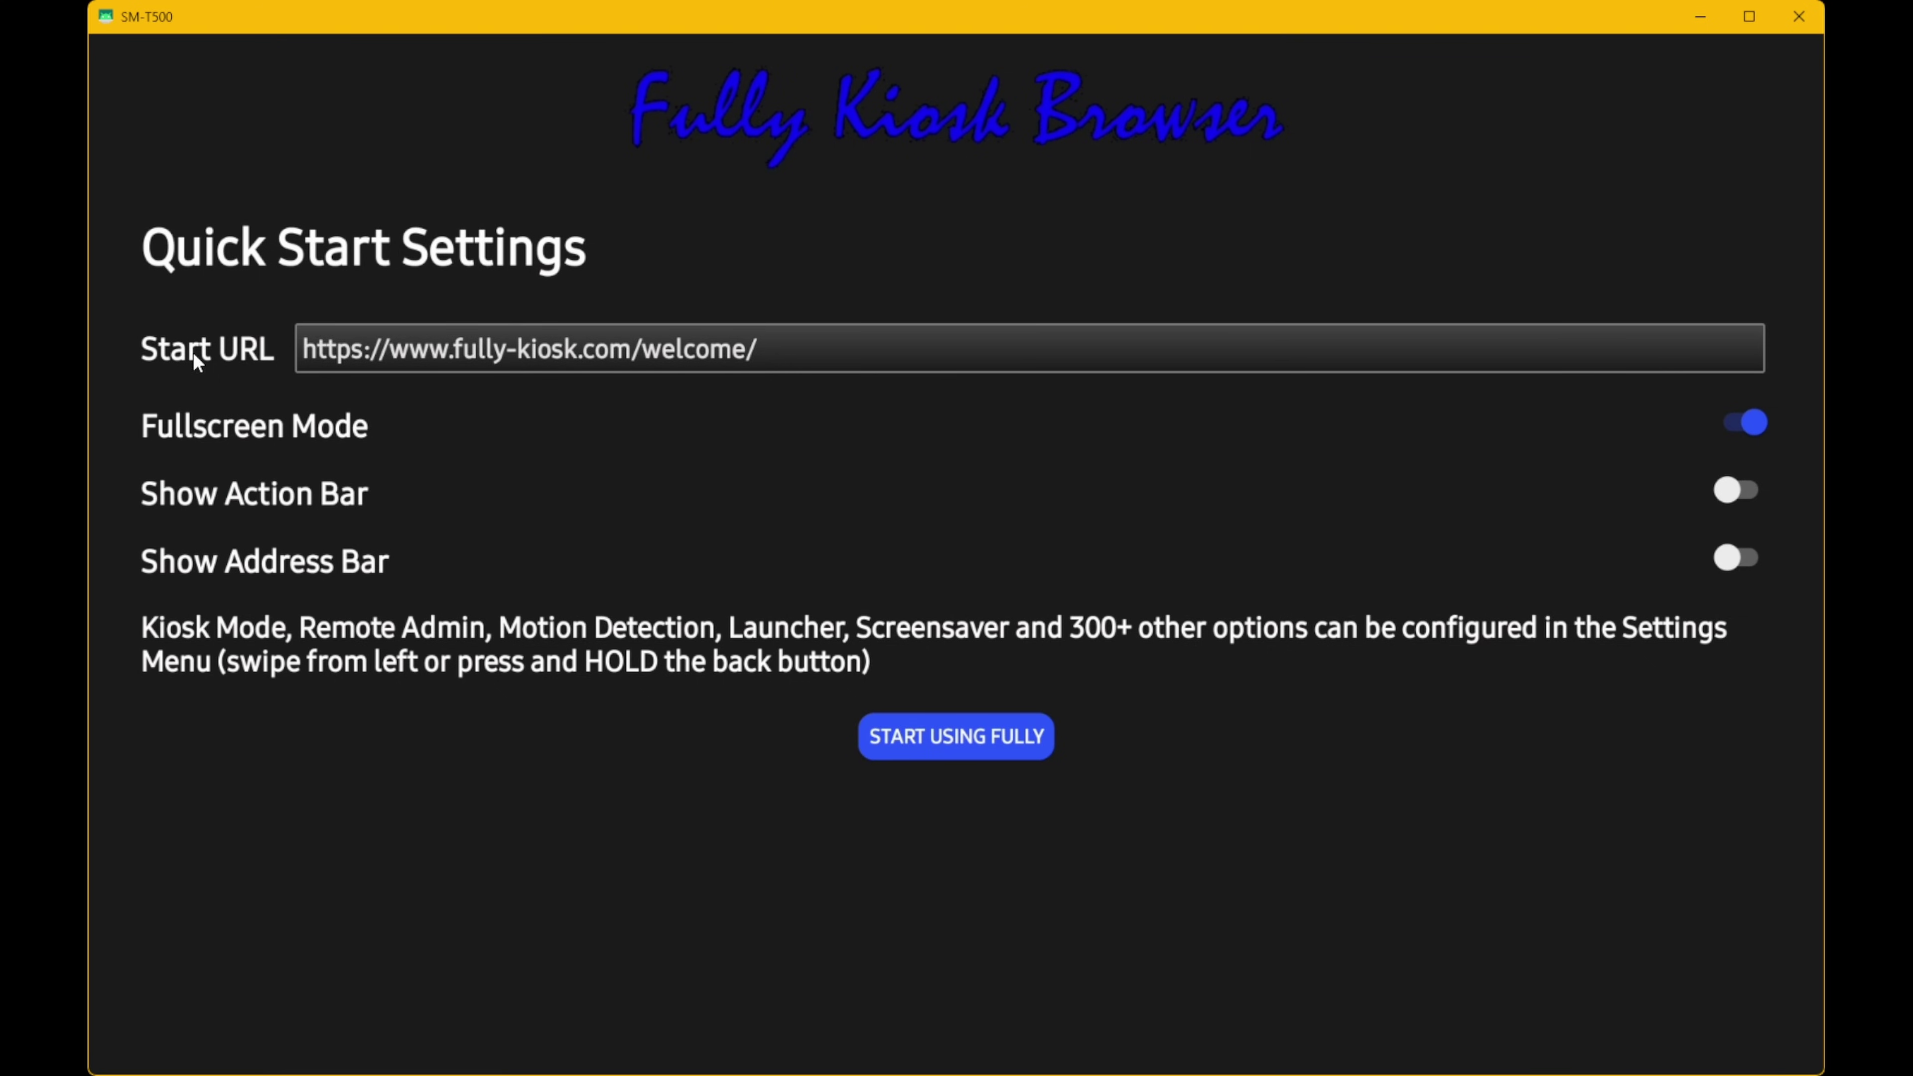
pyautogui.click(325, 350)
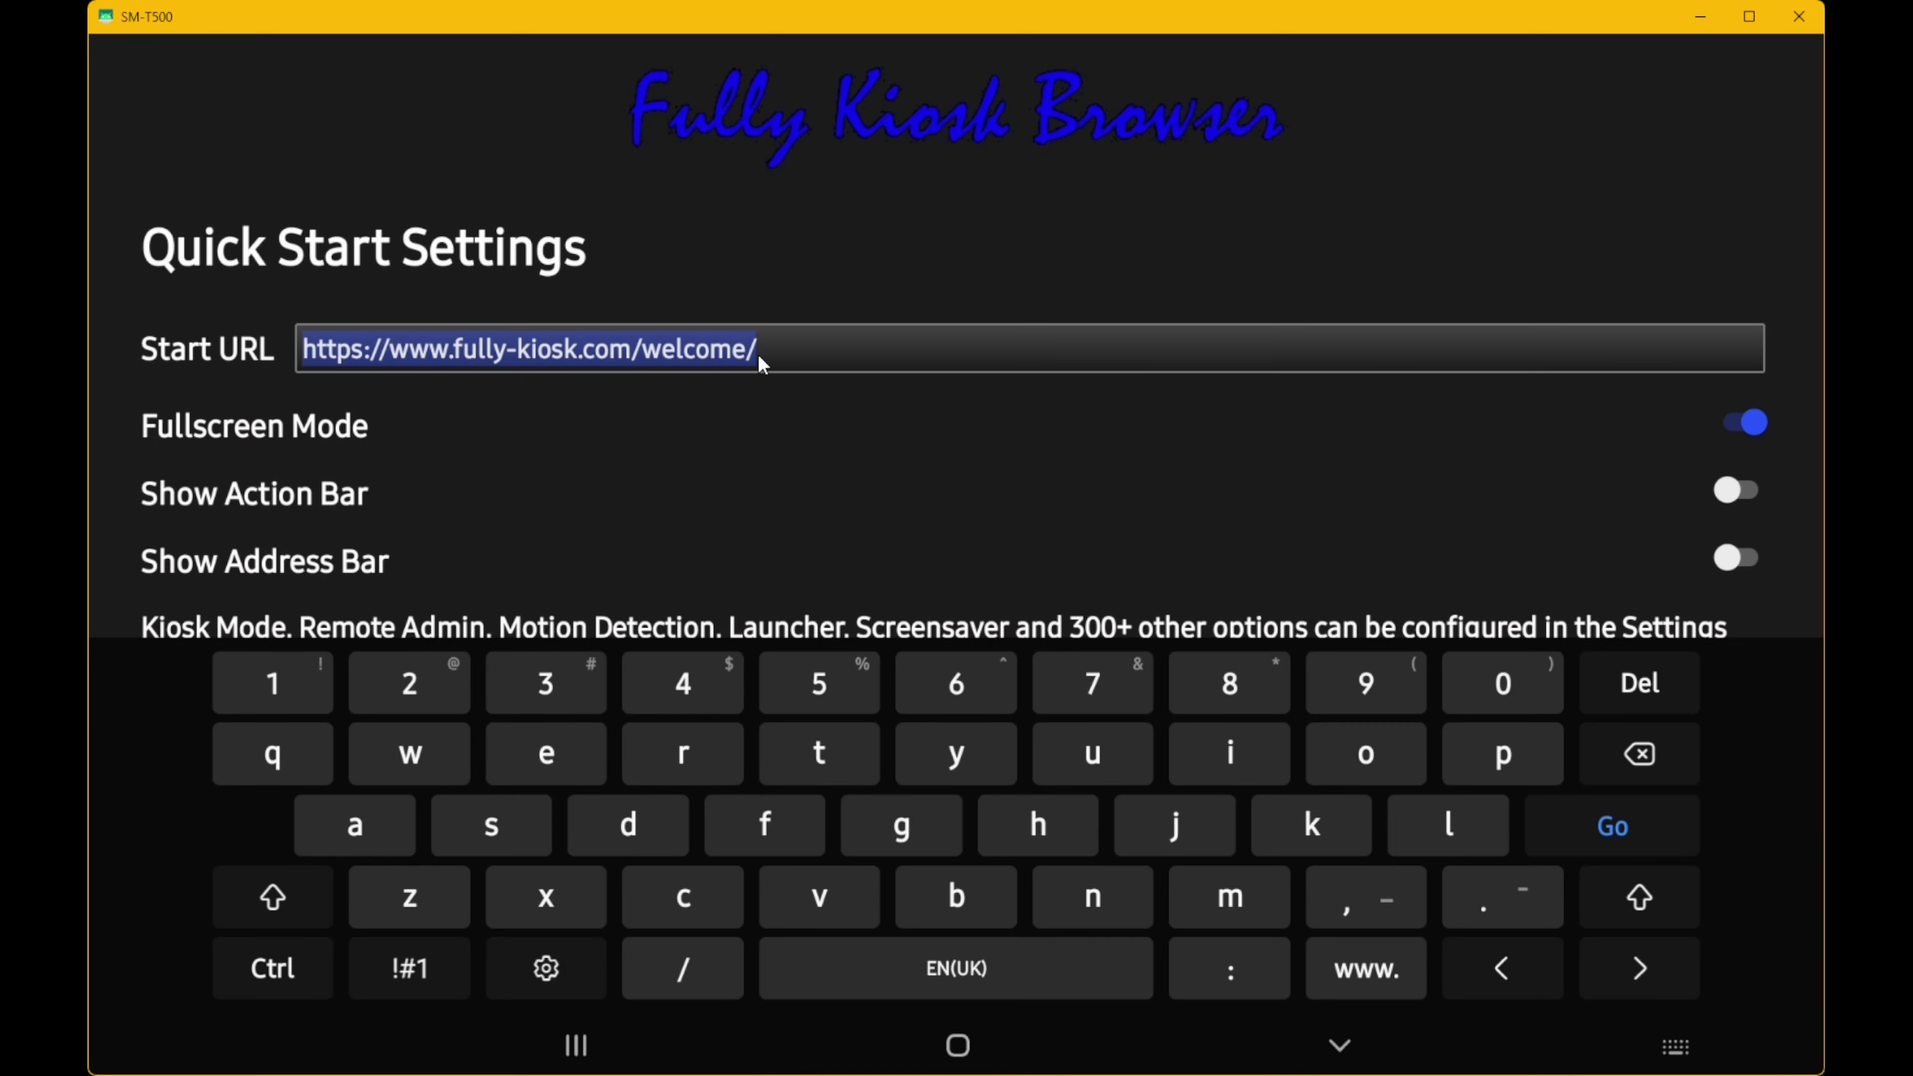
pyautogui.write('http://192.168.1.10:8123')
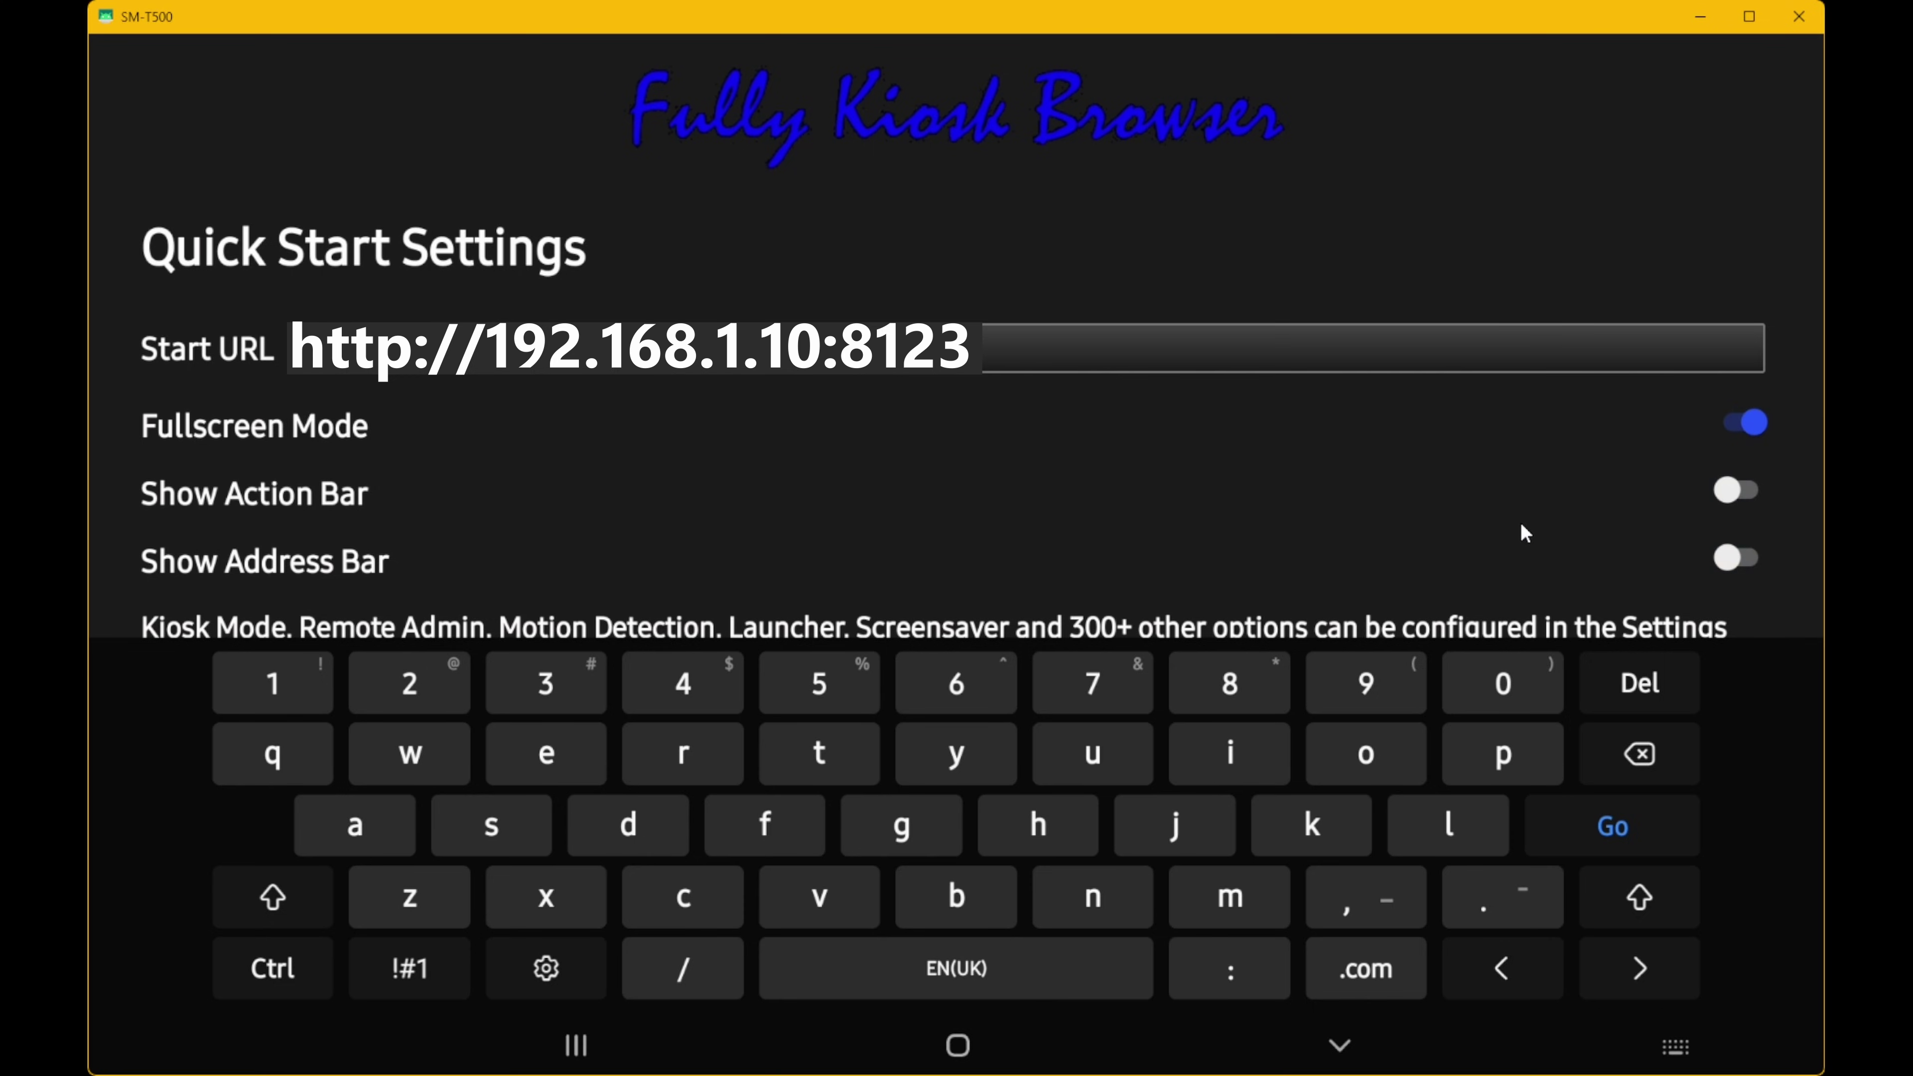
pyautogui.click(1339, 1045)
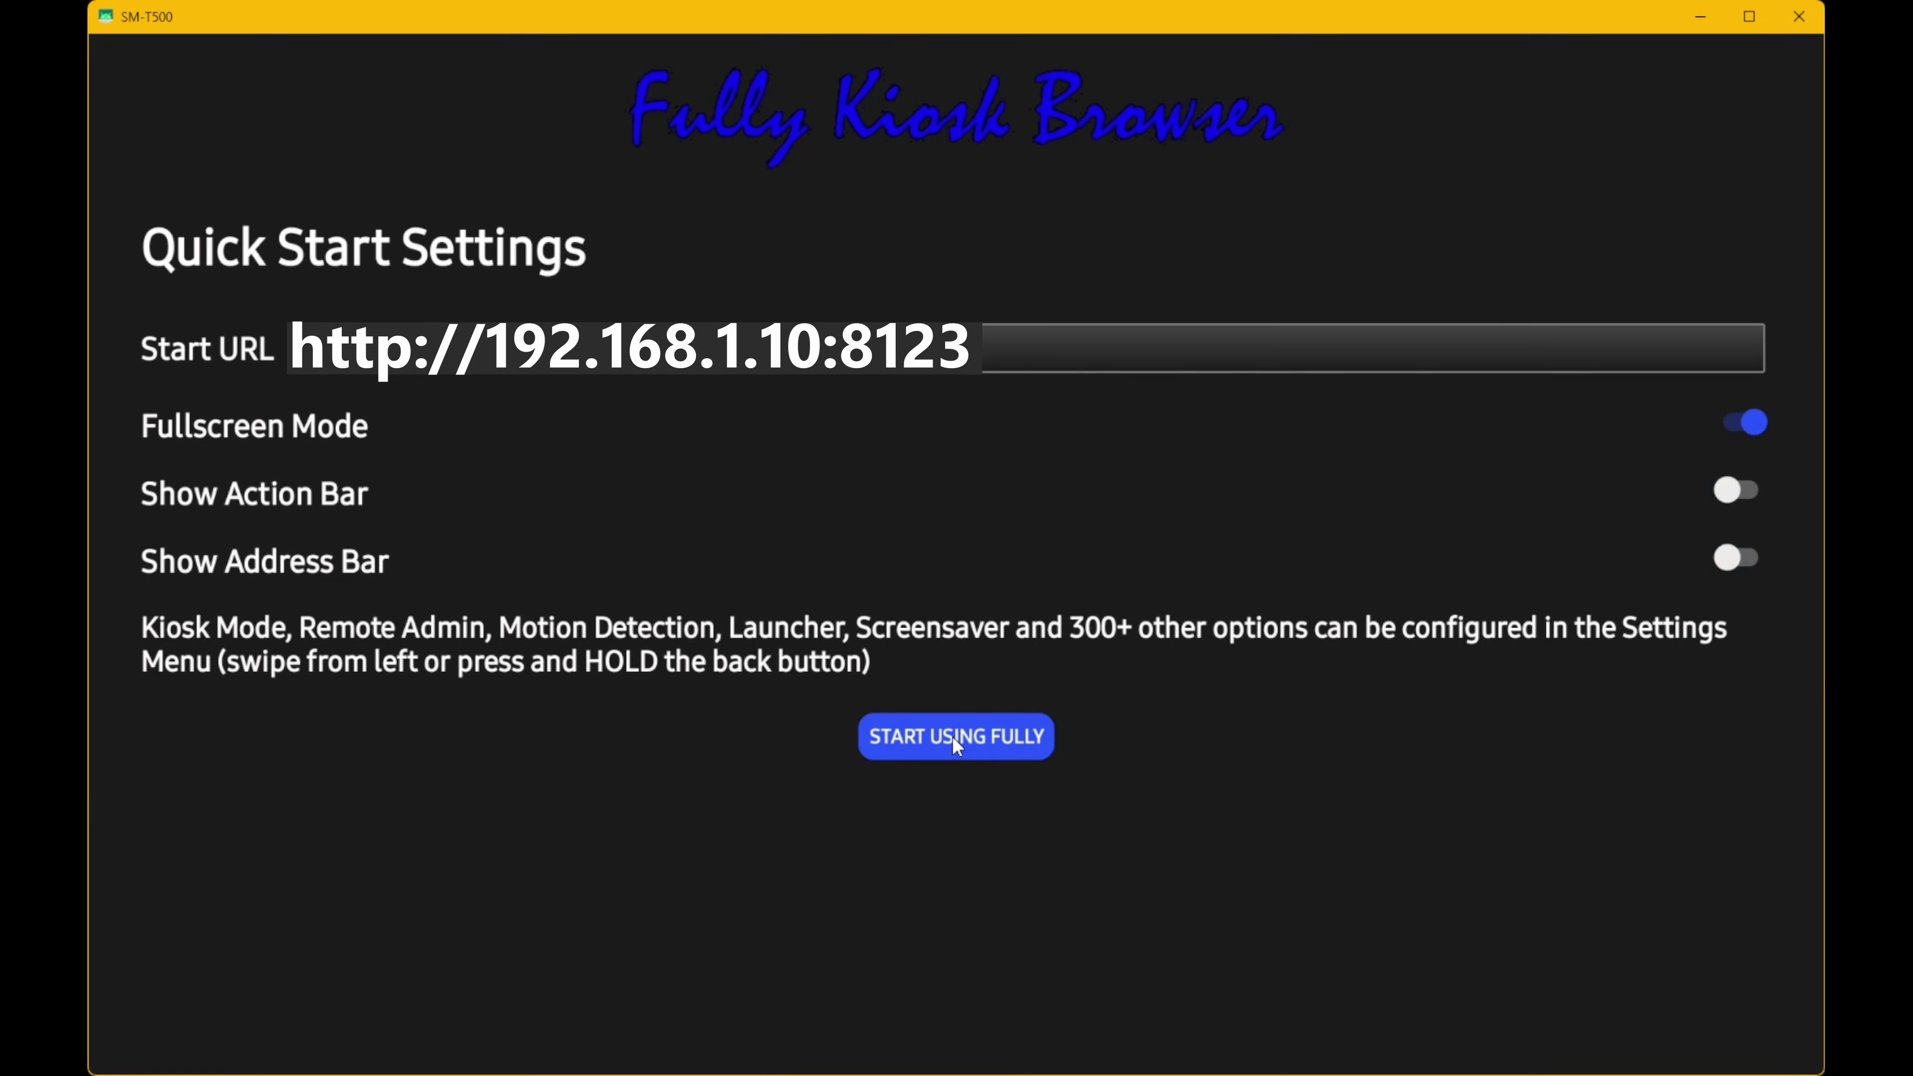
pyautogui.click(993, 732)
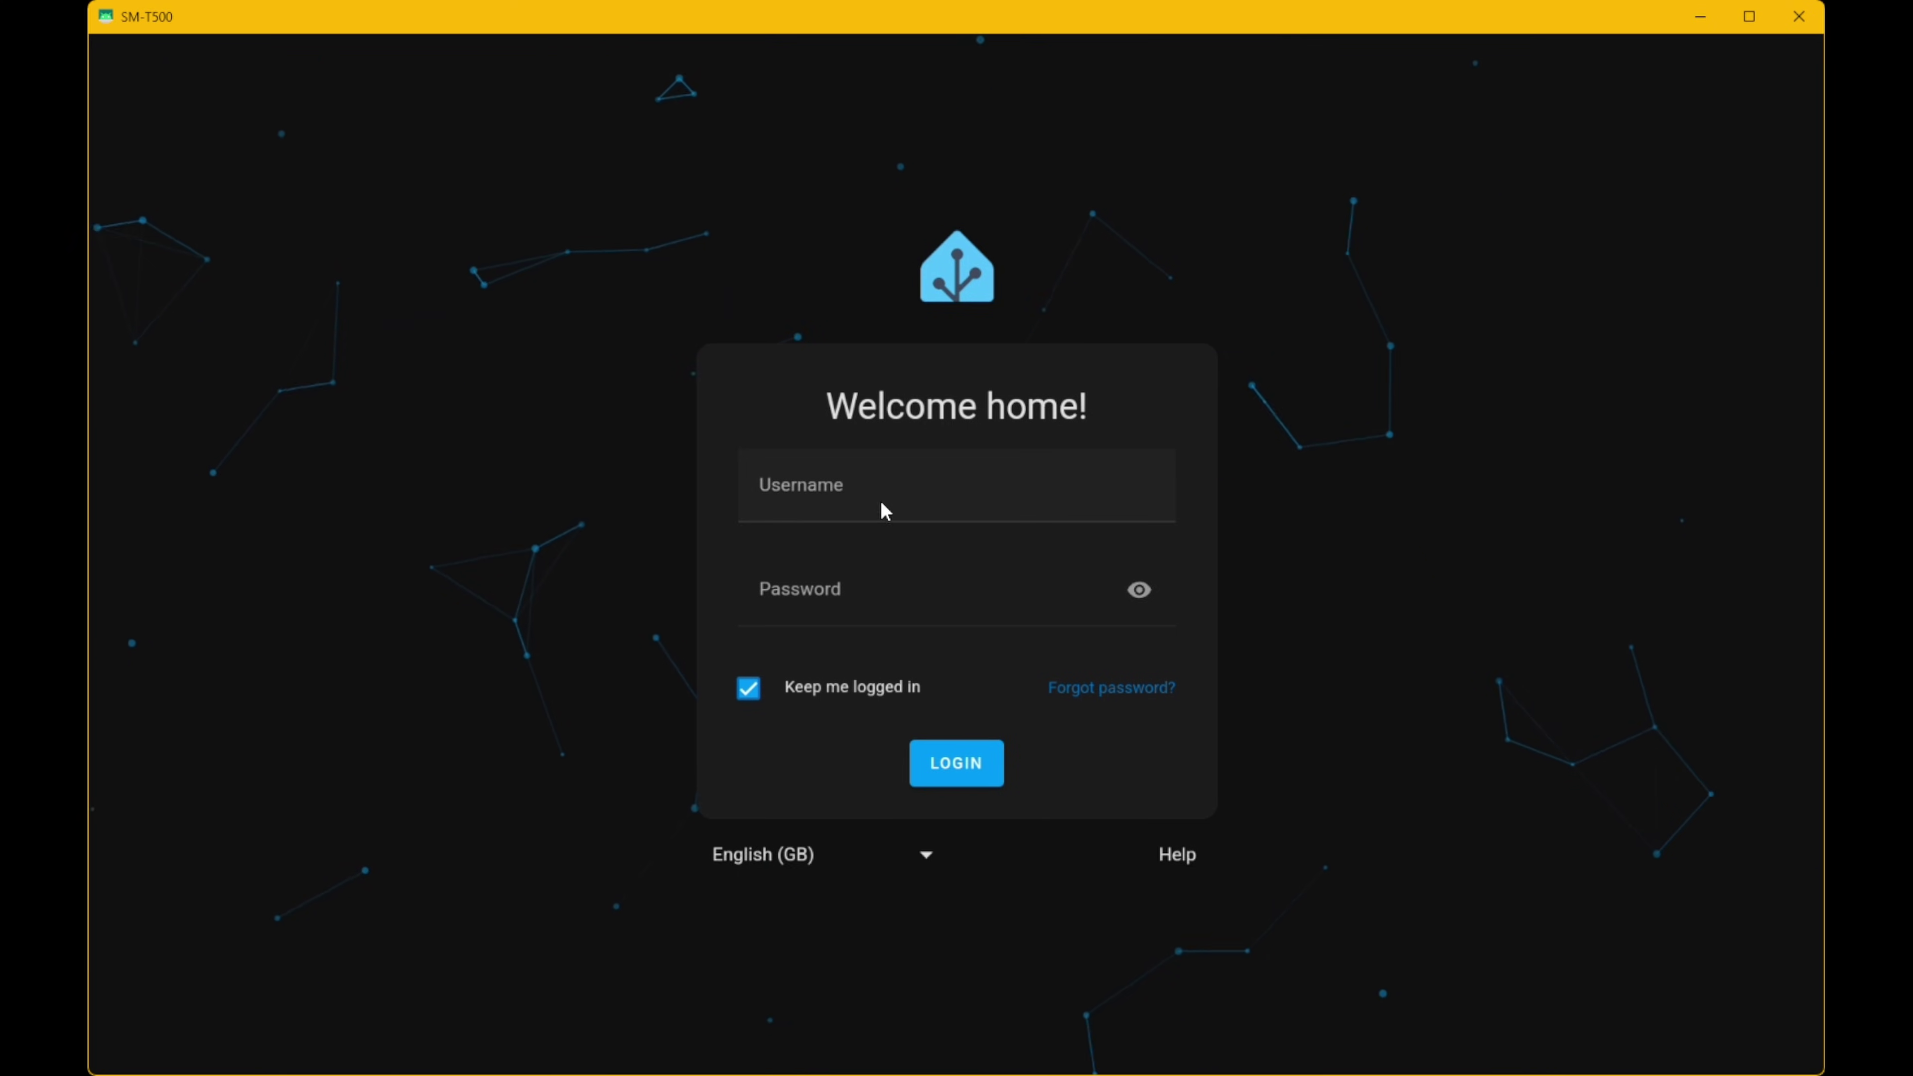
# - Log in on the Welcome home! page with username kiosk and the account password
pyautogui.click(894, 499)
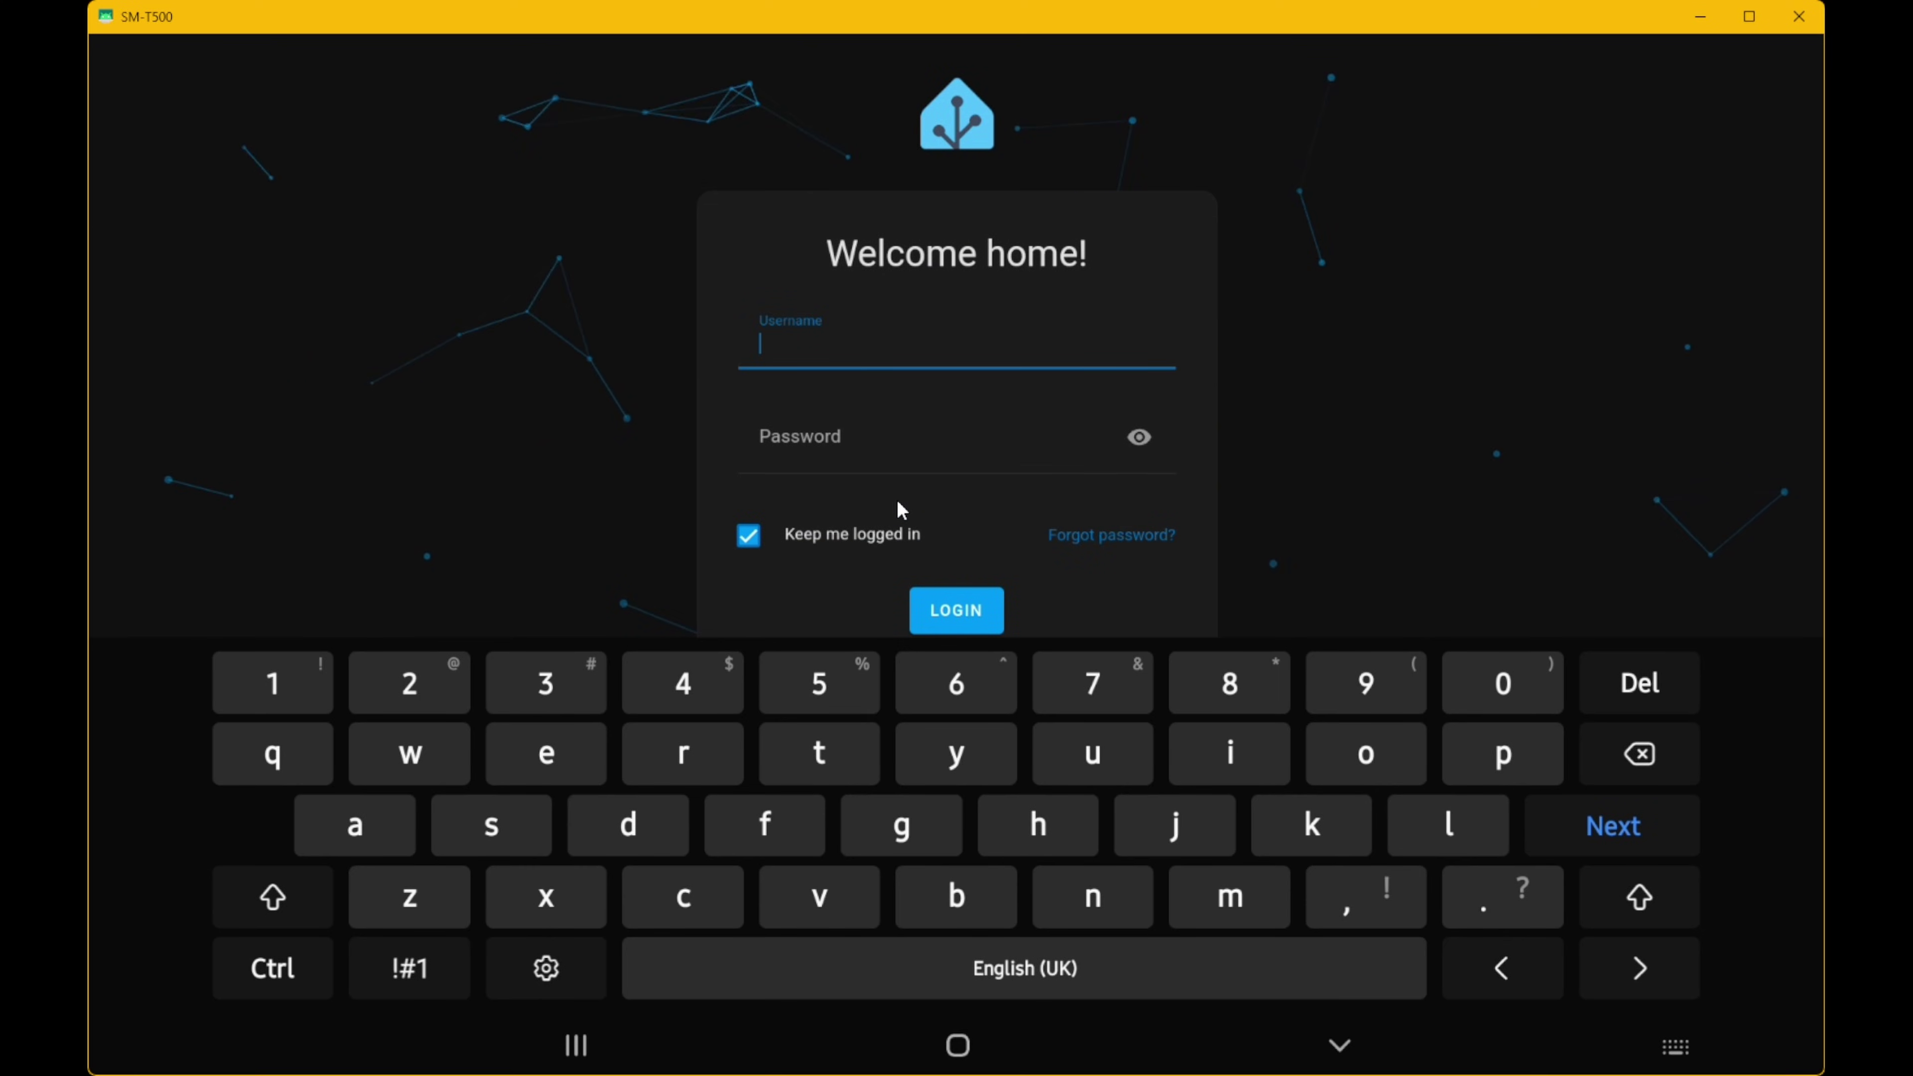
pyautogui.write('kiosk')
pyautogui.press('Tab')
pyautogui.write('kiosk')
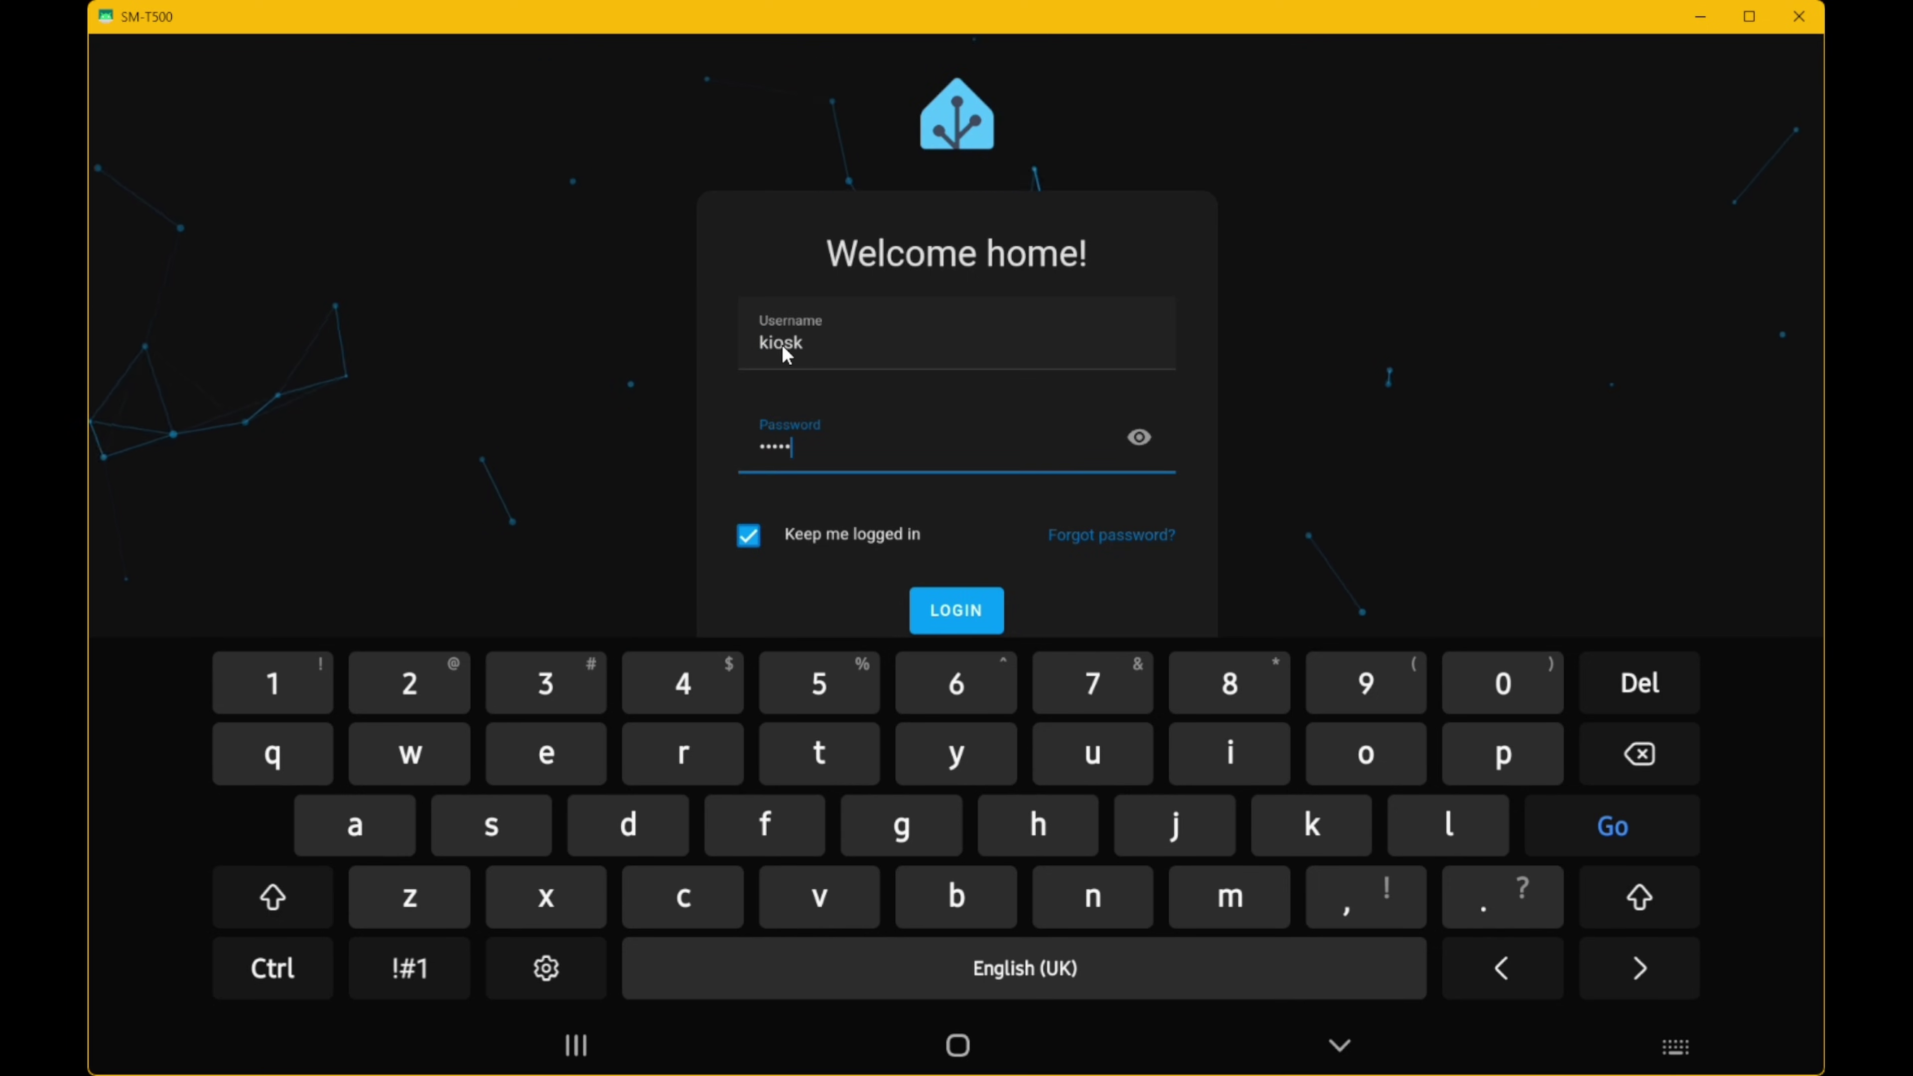
pyautogui.click(962, 613)
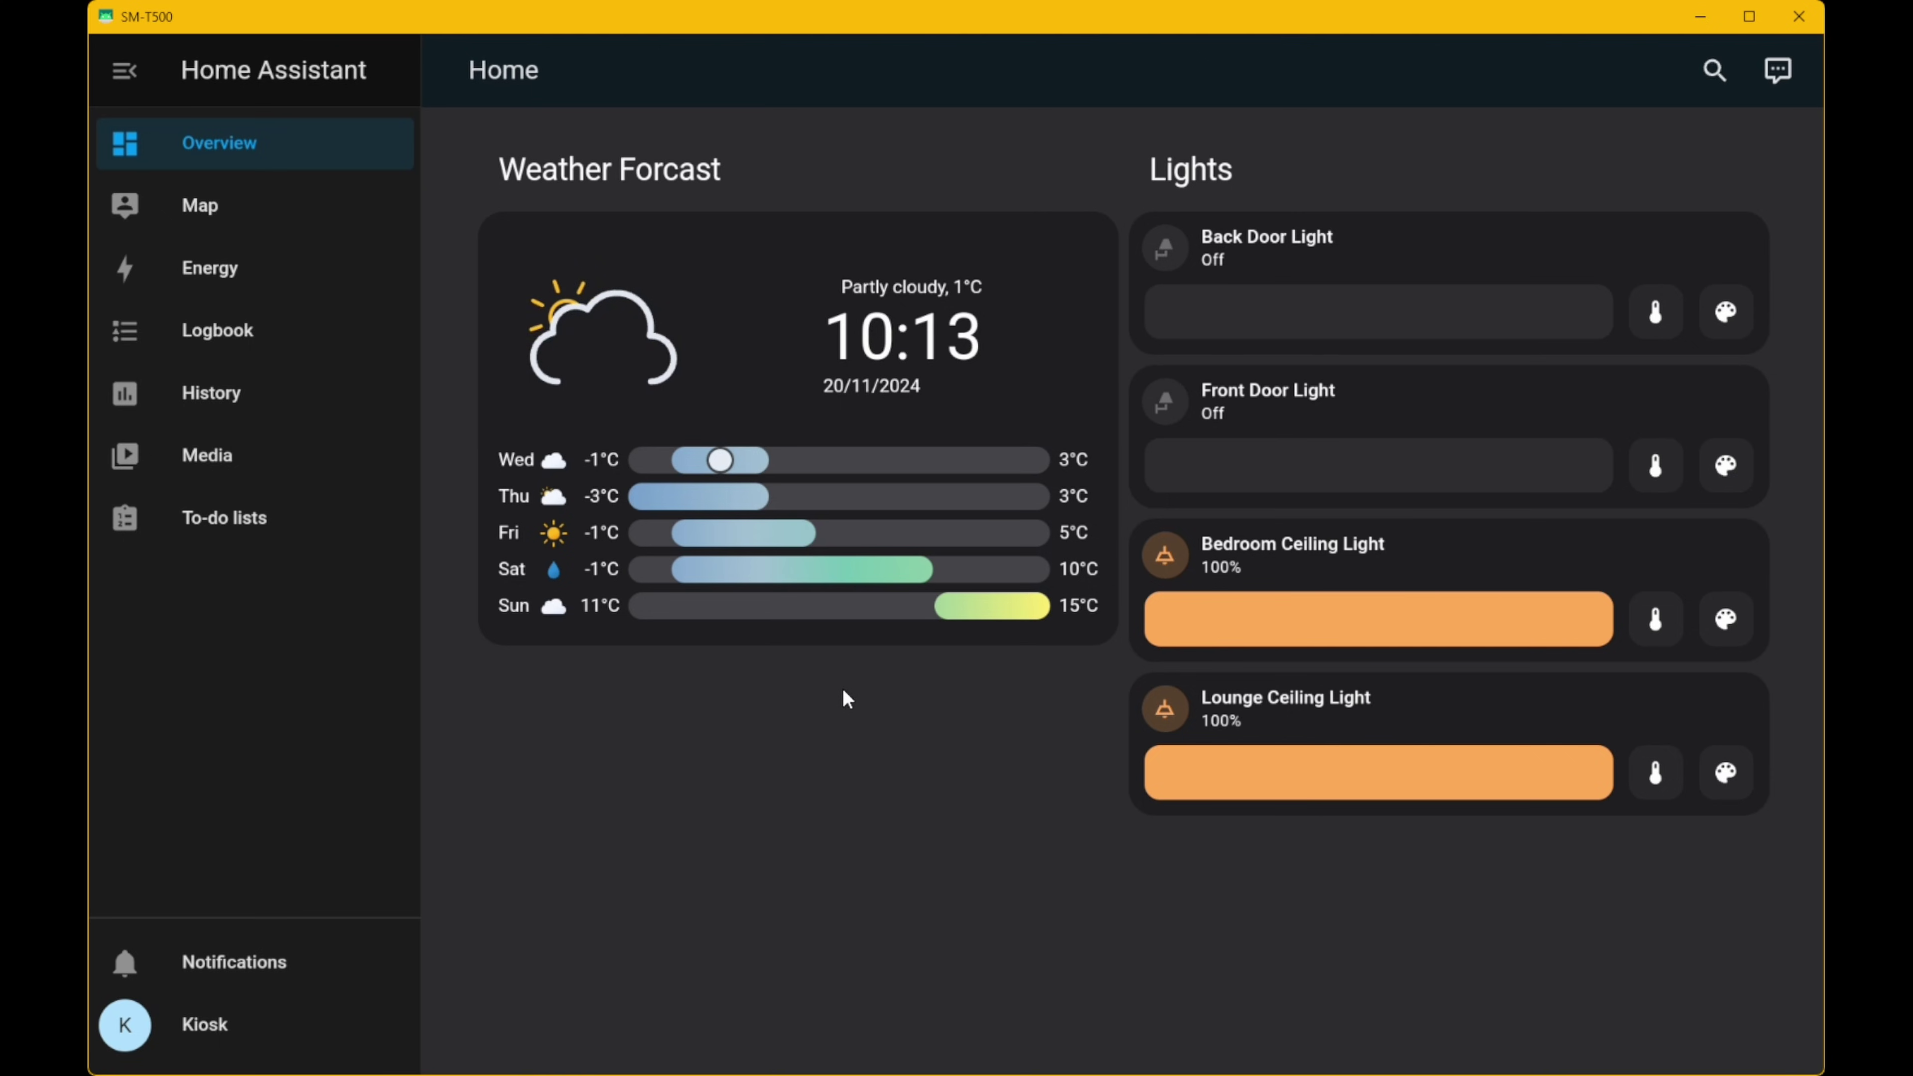
# - Enable Pull to Refresh under Fully's Settings > Web Browsing Settings and return to Settings
pyautogui.moveTo(93, 636)
pyautogui.mouseDown()
pyautogui.moveTo(935, 696)
pyautogui.moveTo(325, 692)
pyautogui.mouseUp()
pyautogui.moveTo(100, 678); pyautogui.dragTo(408, 409)
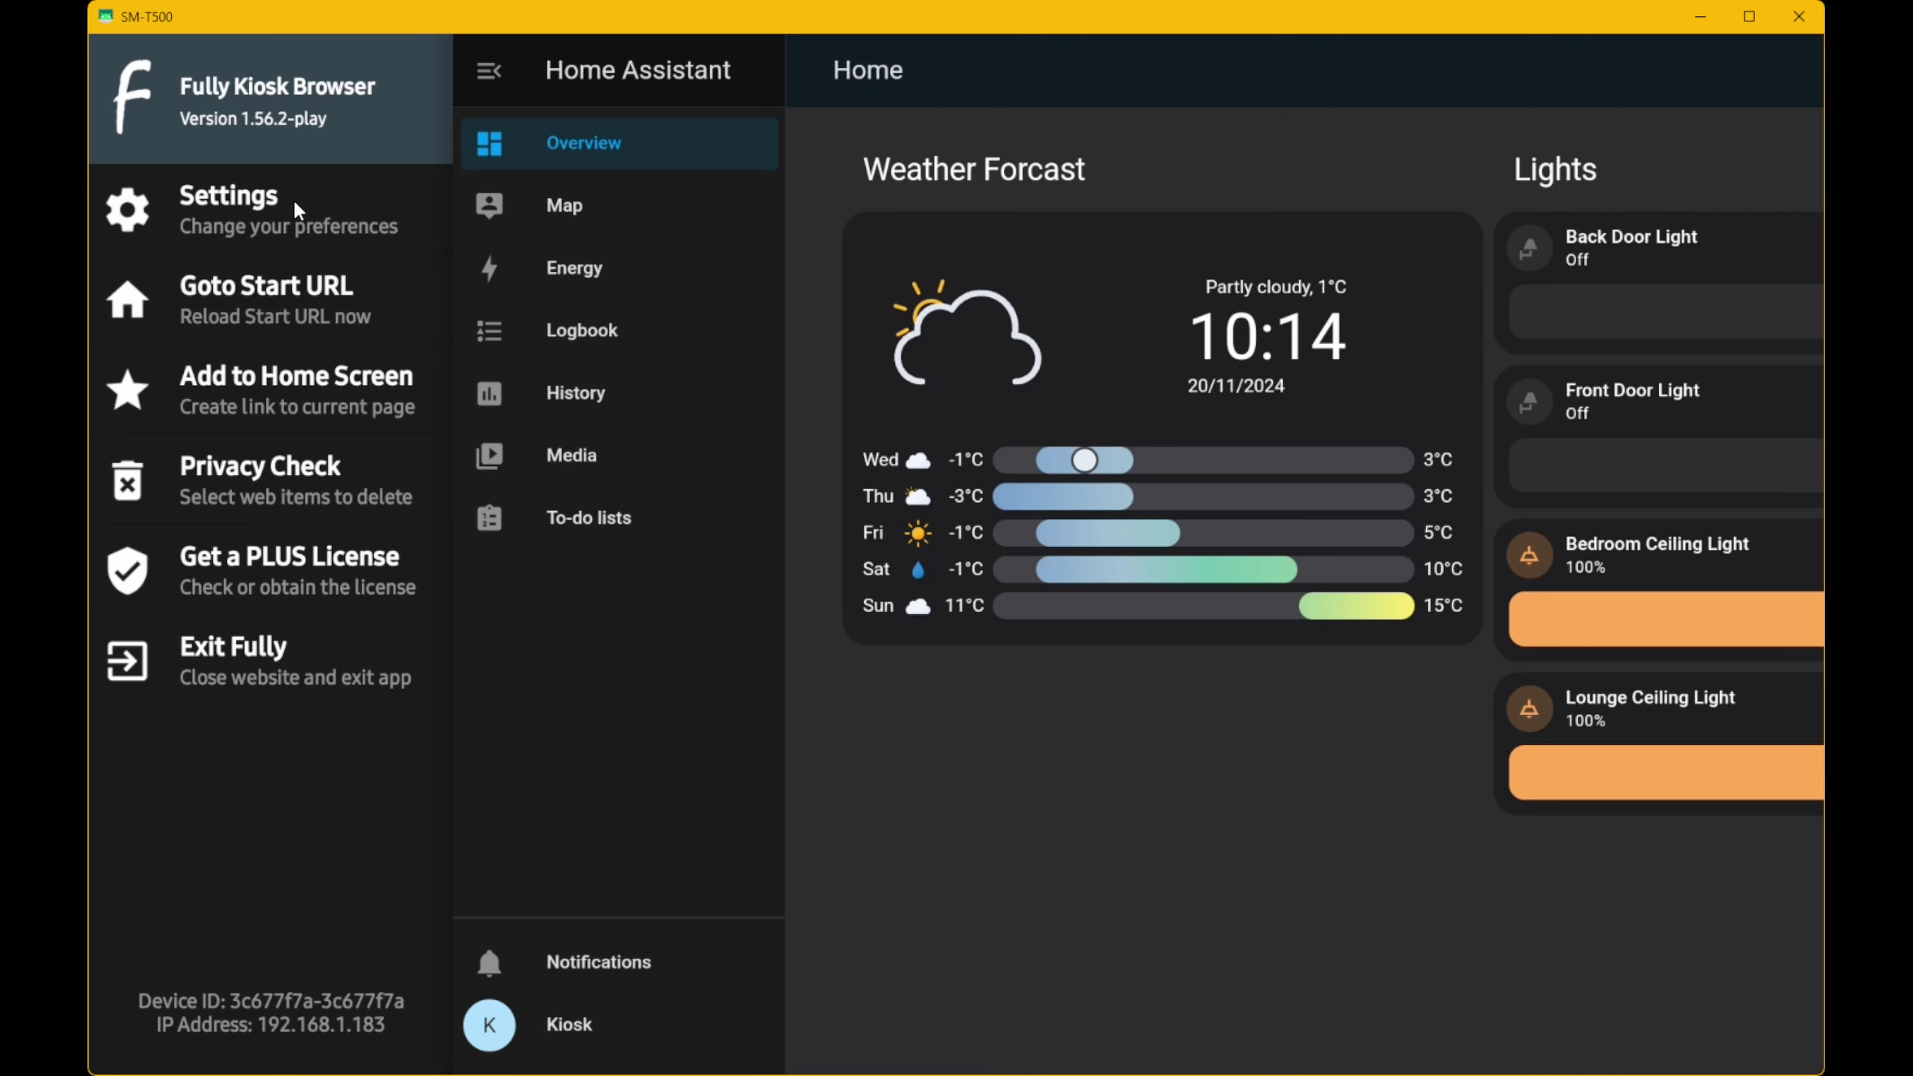
pyautogui.click(187, 196)
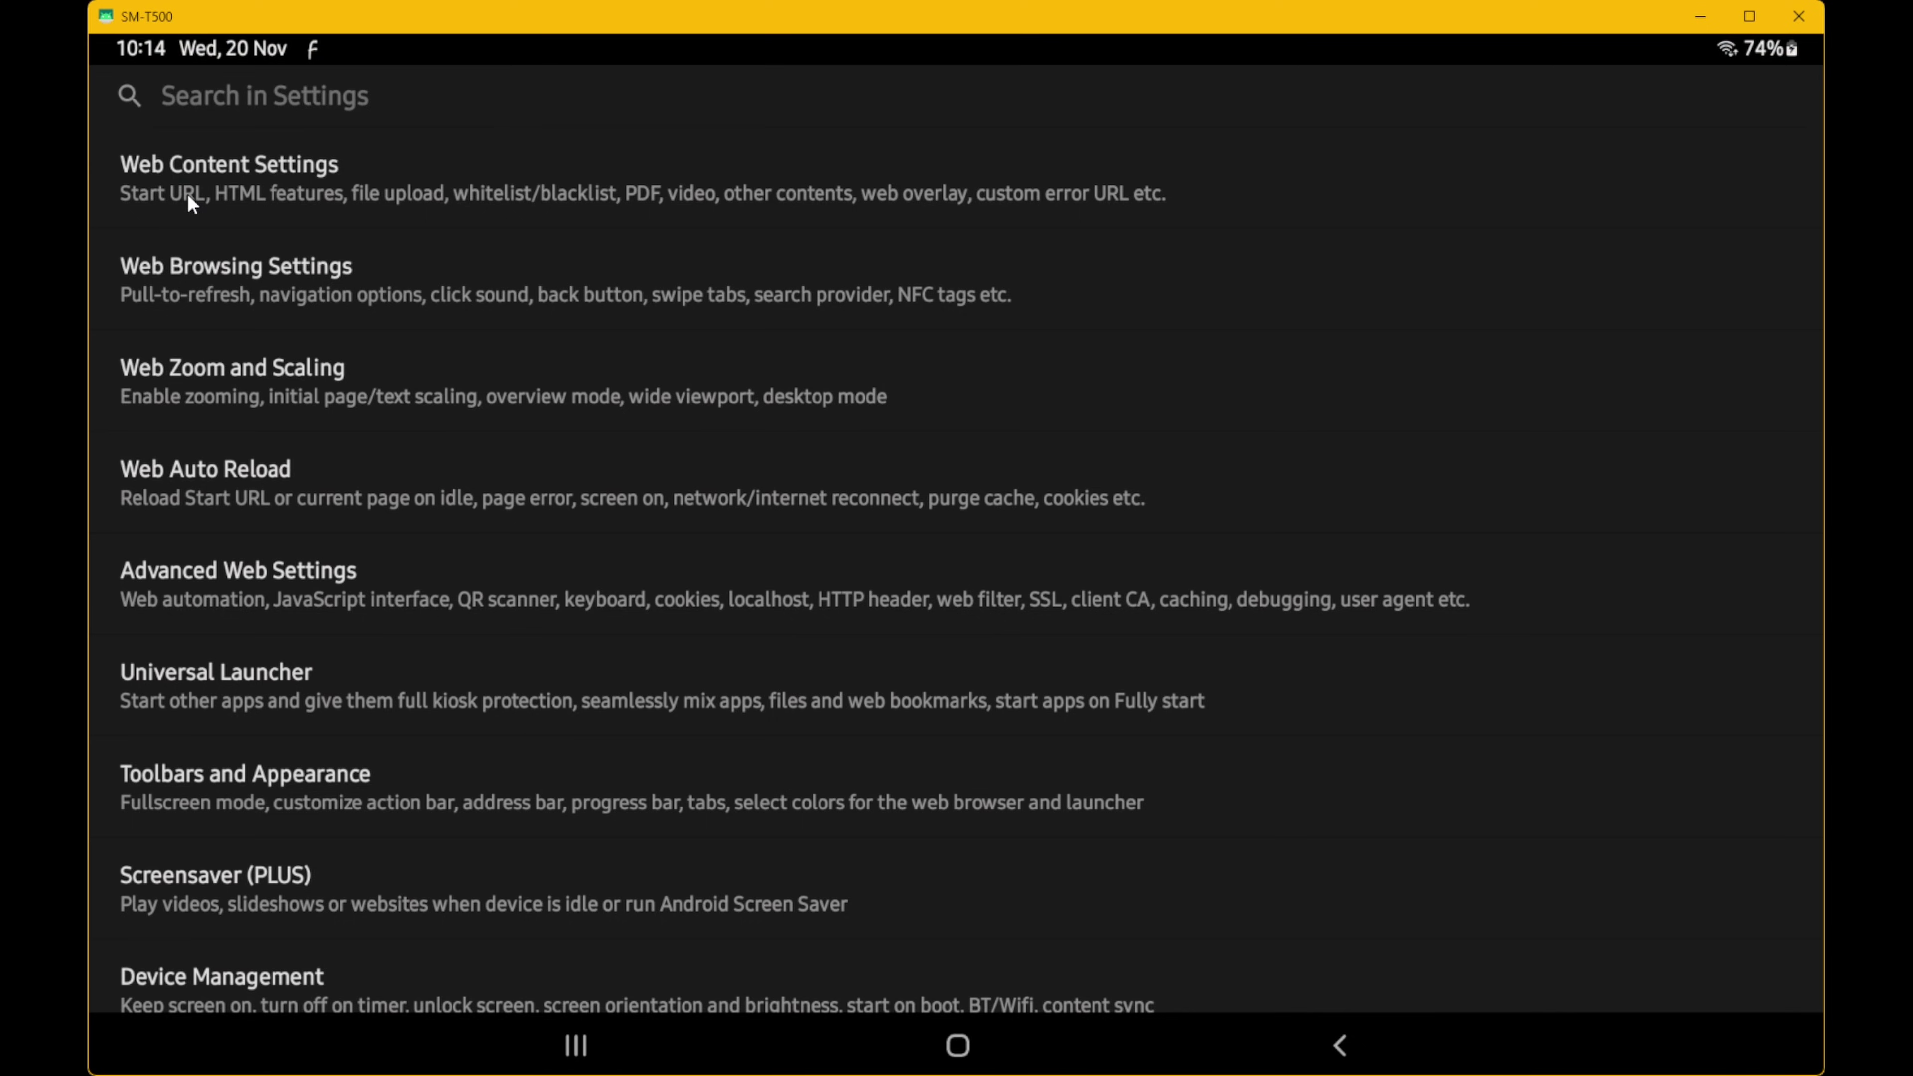
pyautogui.click(251, 287)
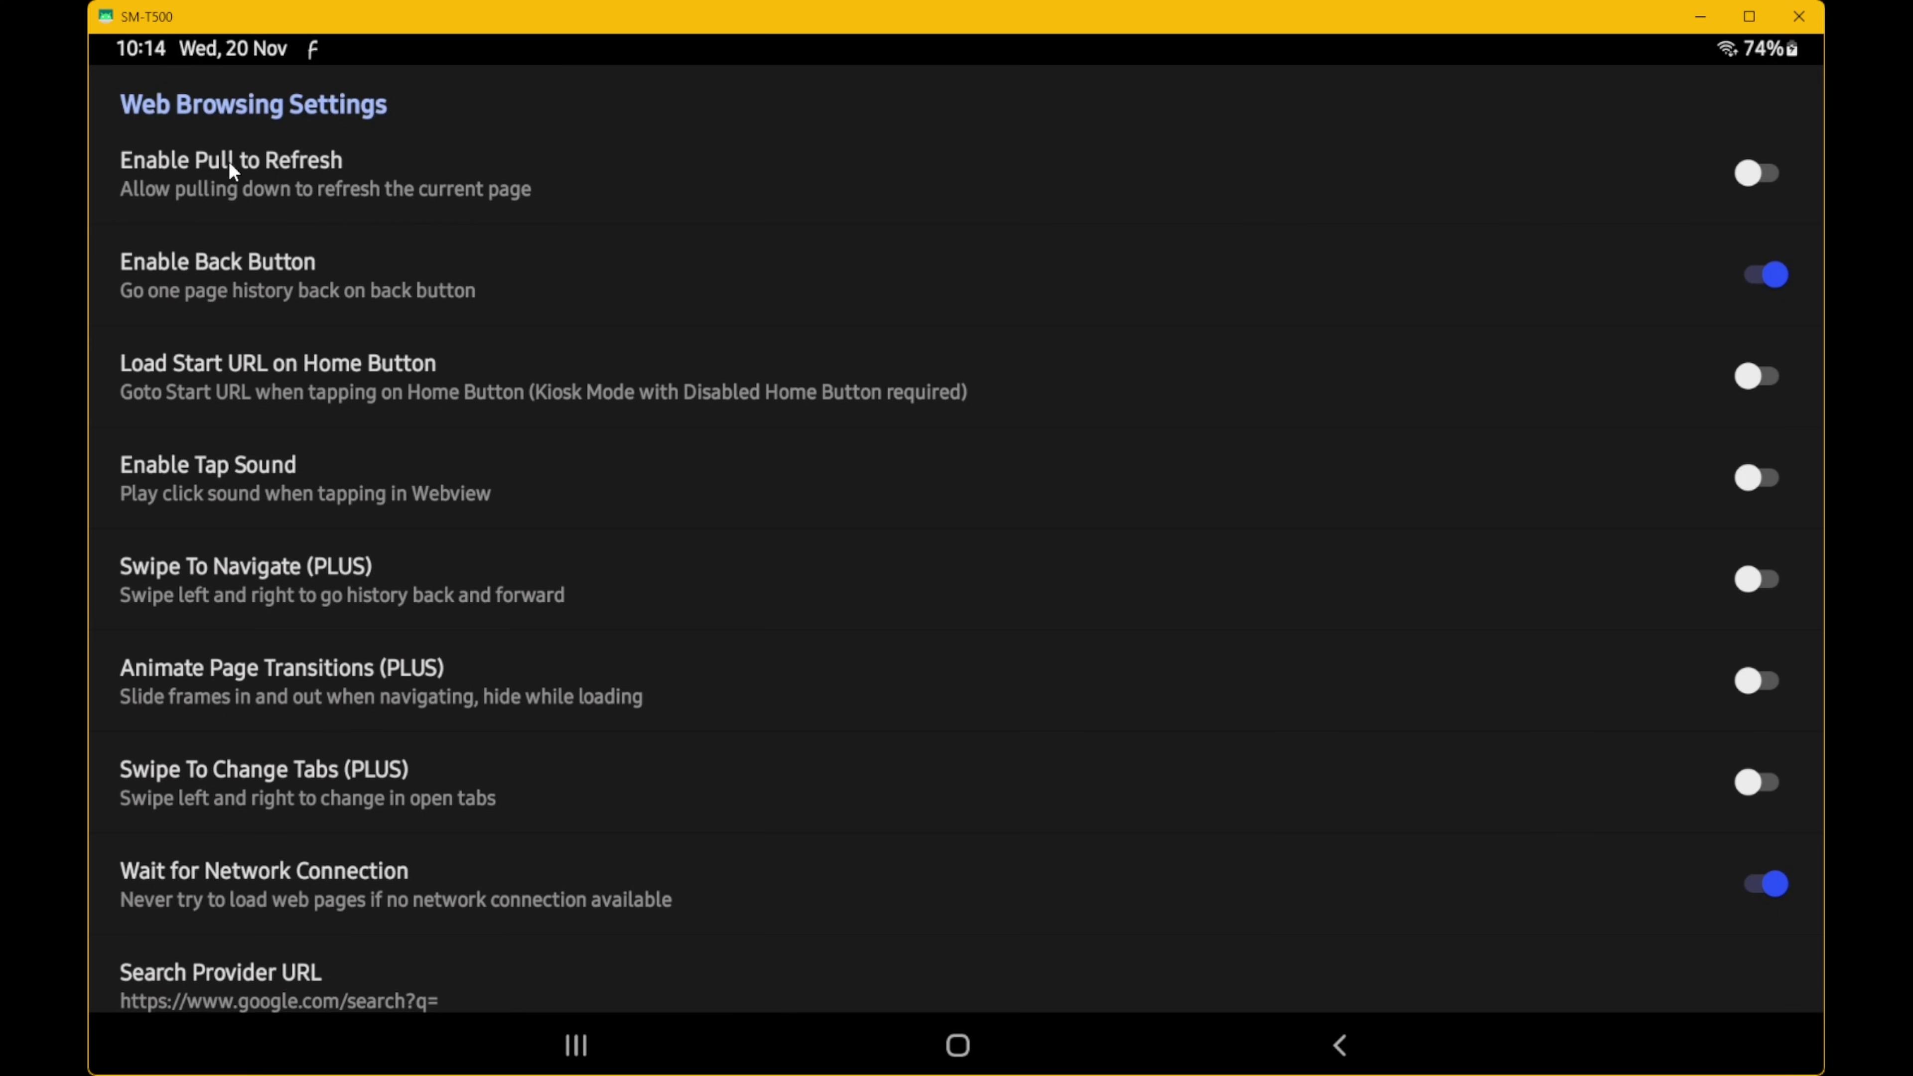
pyautogui.click(1748, 177)
pyautogui.click(1328, 1039)
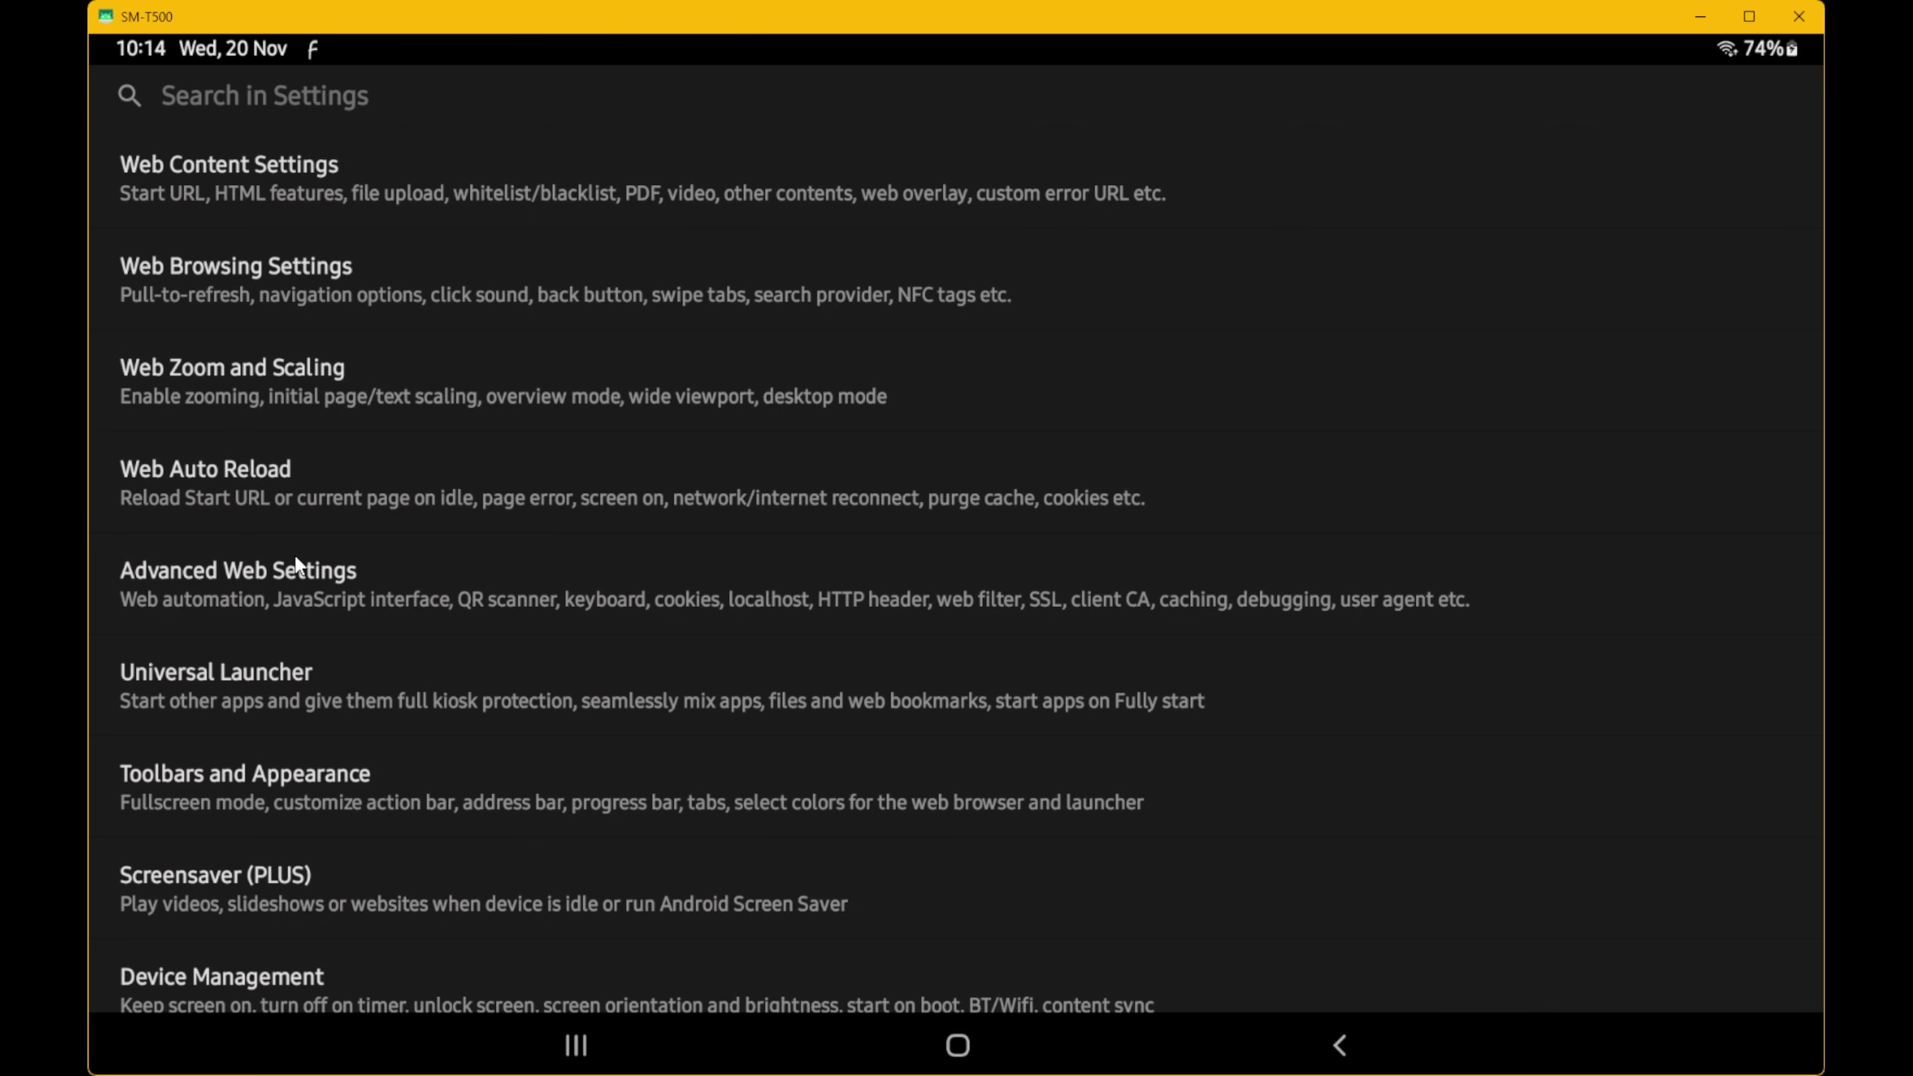
# - Switch on Launch on Boot in Device Management and return to the Settings list
pyautogui.scroll(-2, 294, 557)
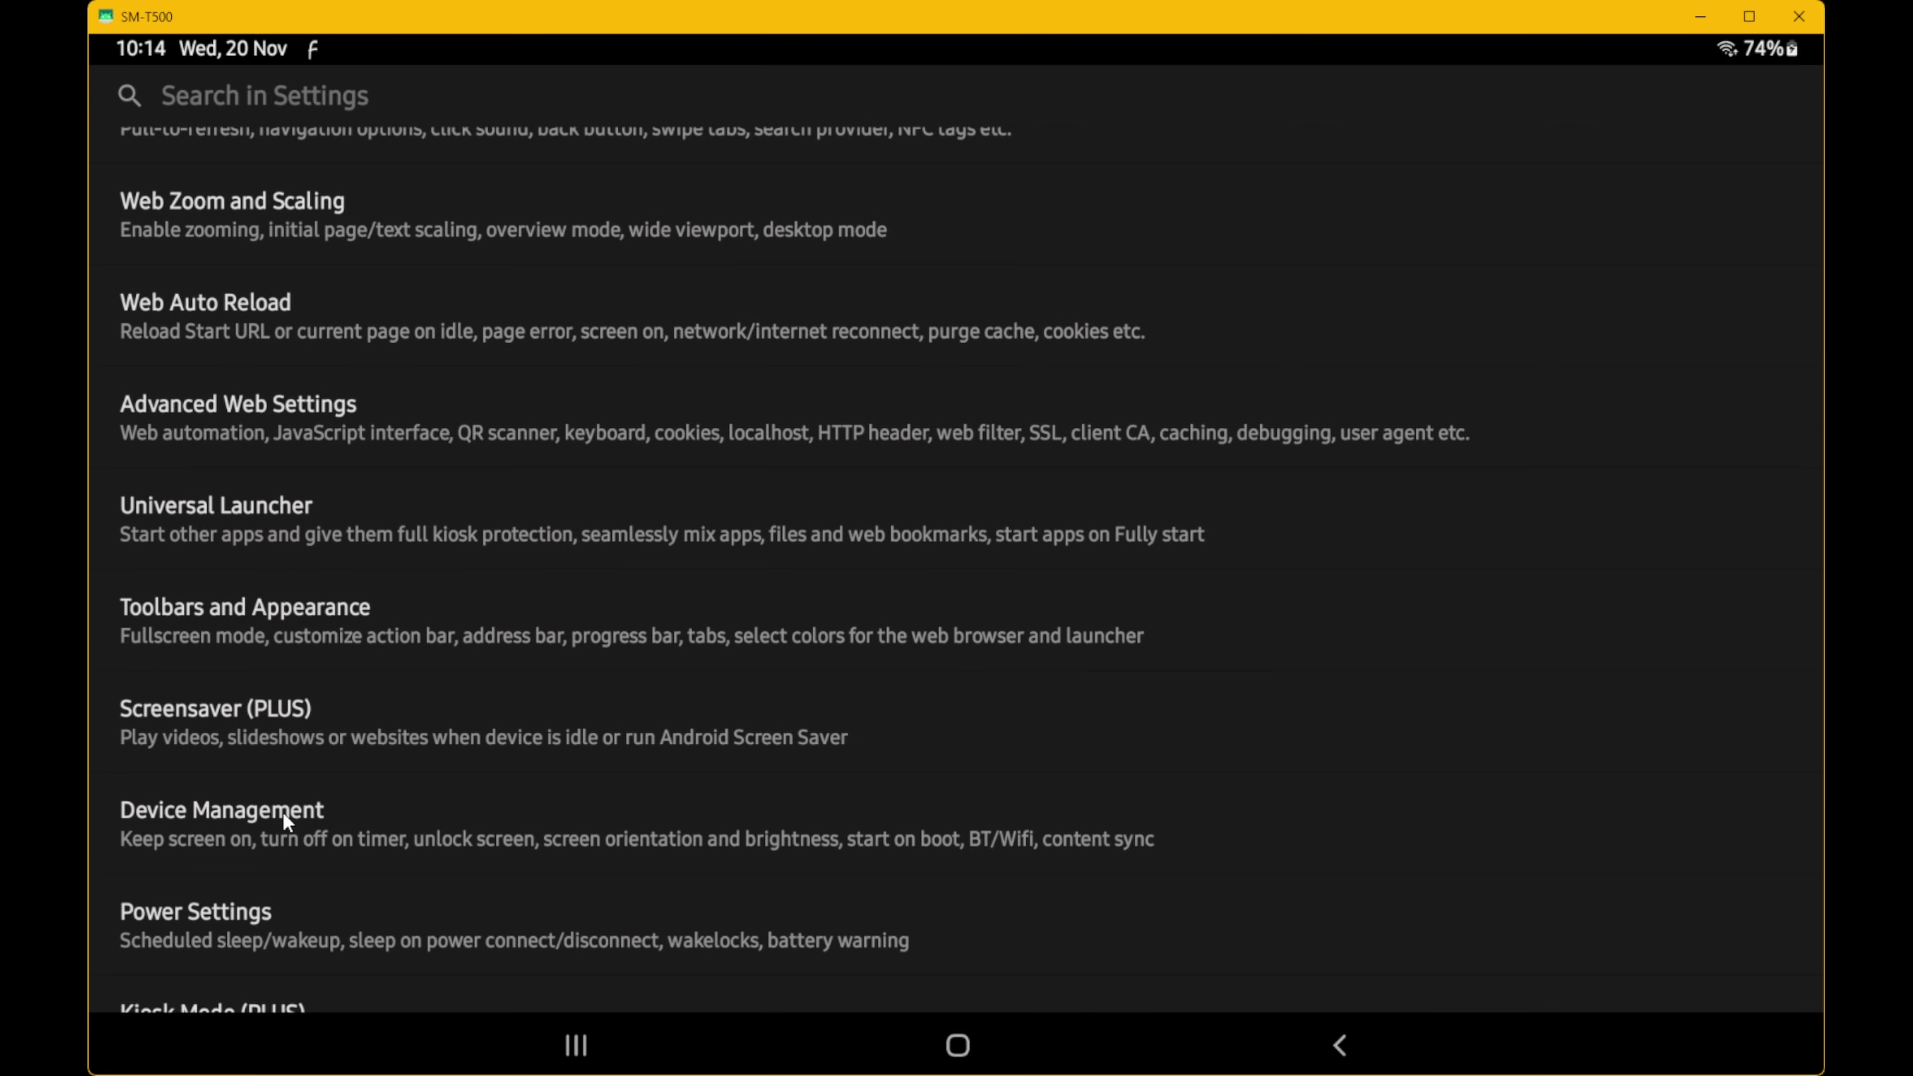
pyautogui.click(252, 811)
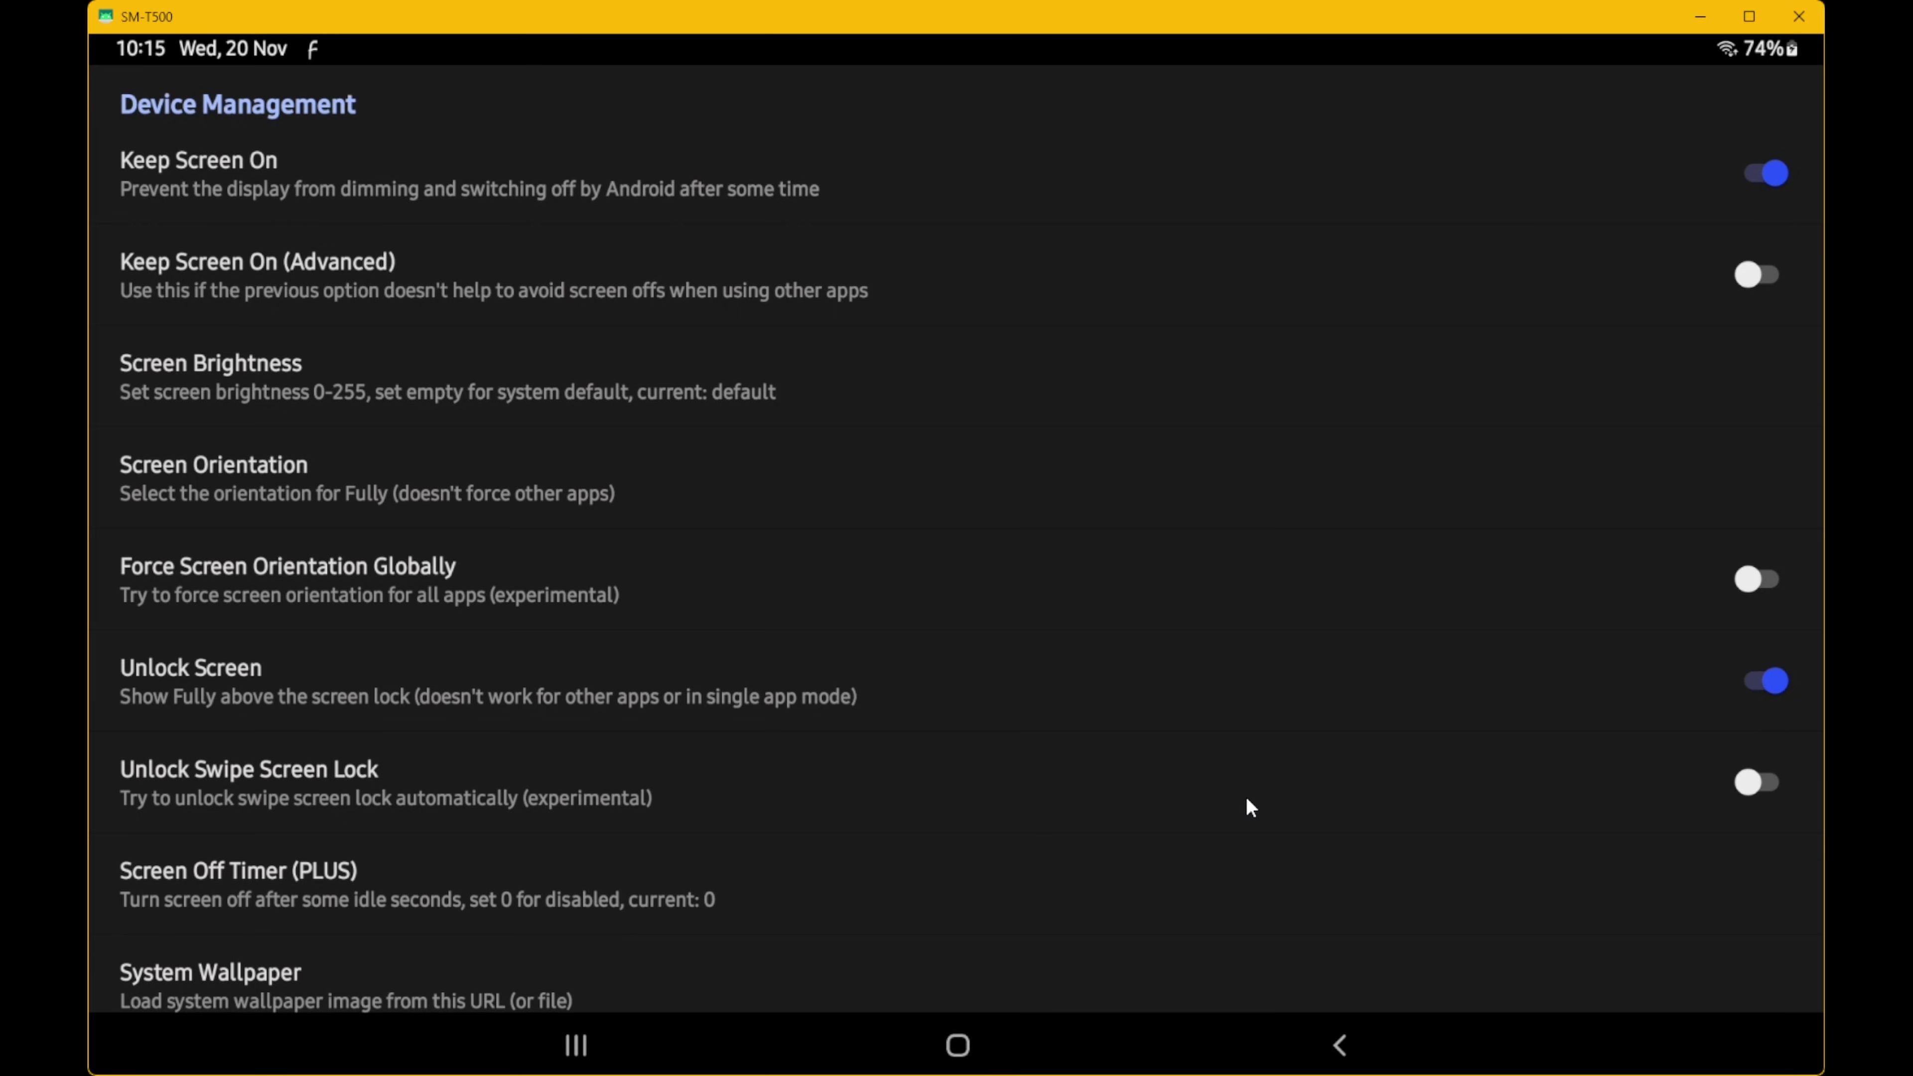
pyautogui.scroll(-5, 1245, 795)
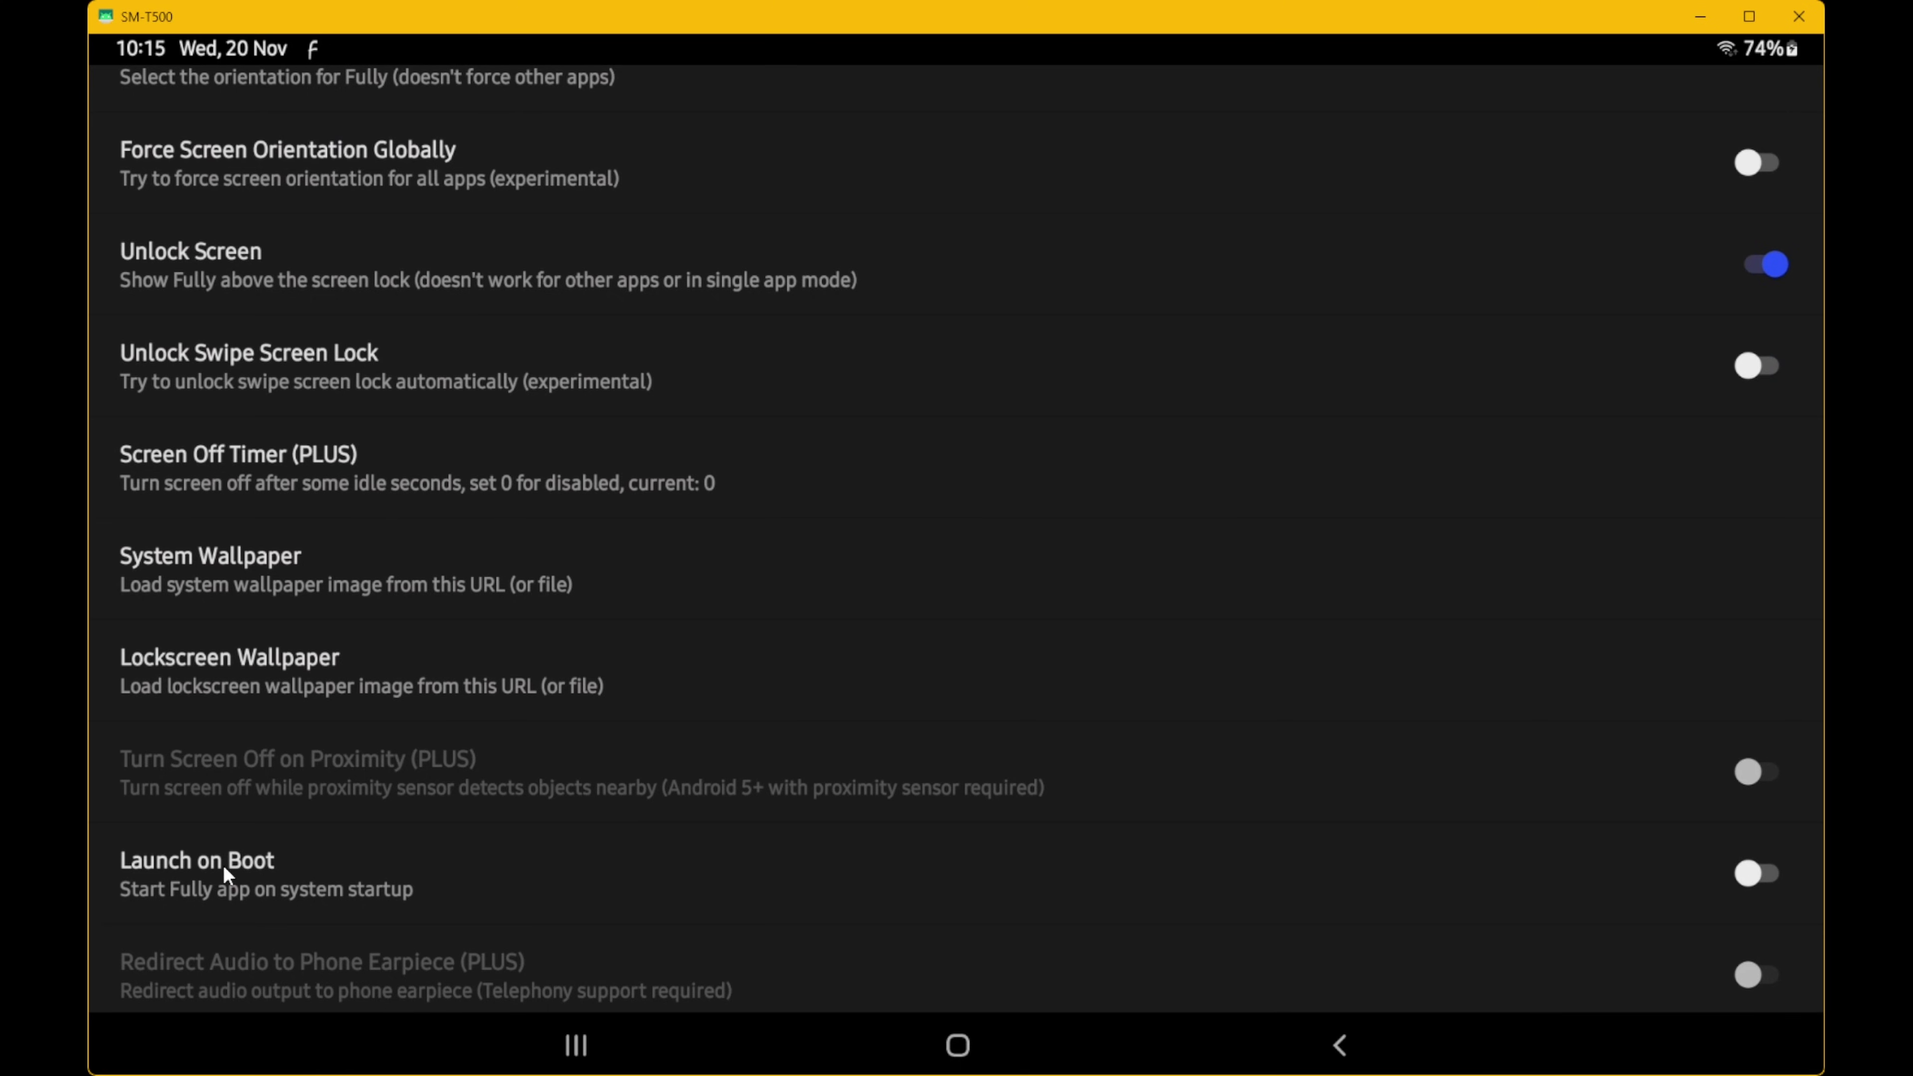
pyautogui.click(1746, 875)
pyautogui.scroll(5, 986, 824)
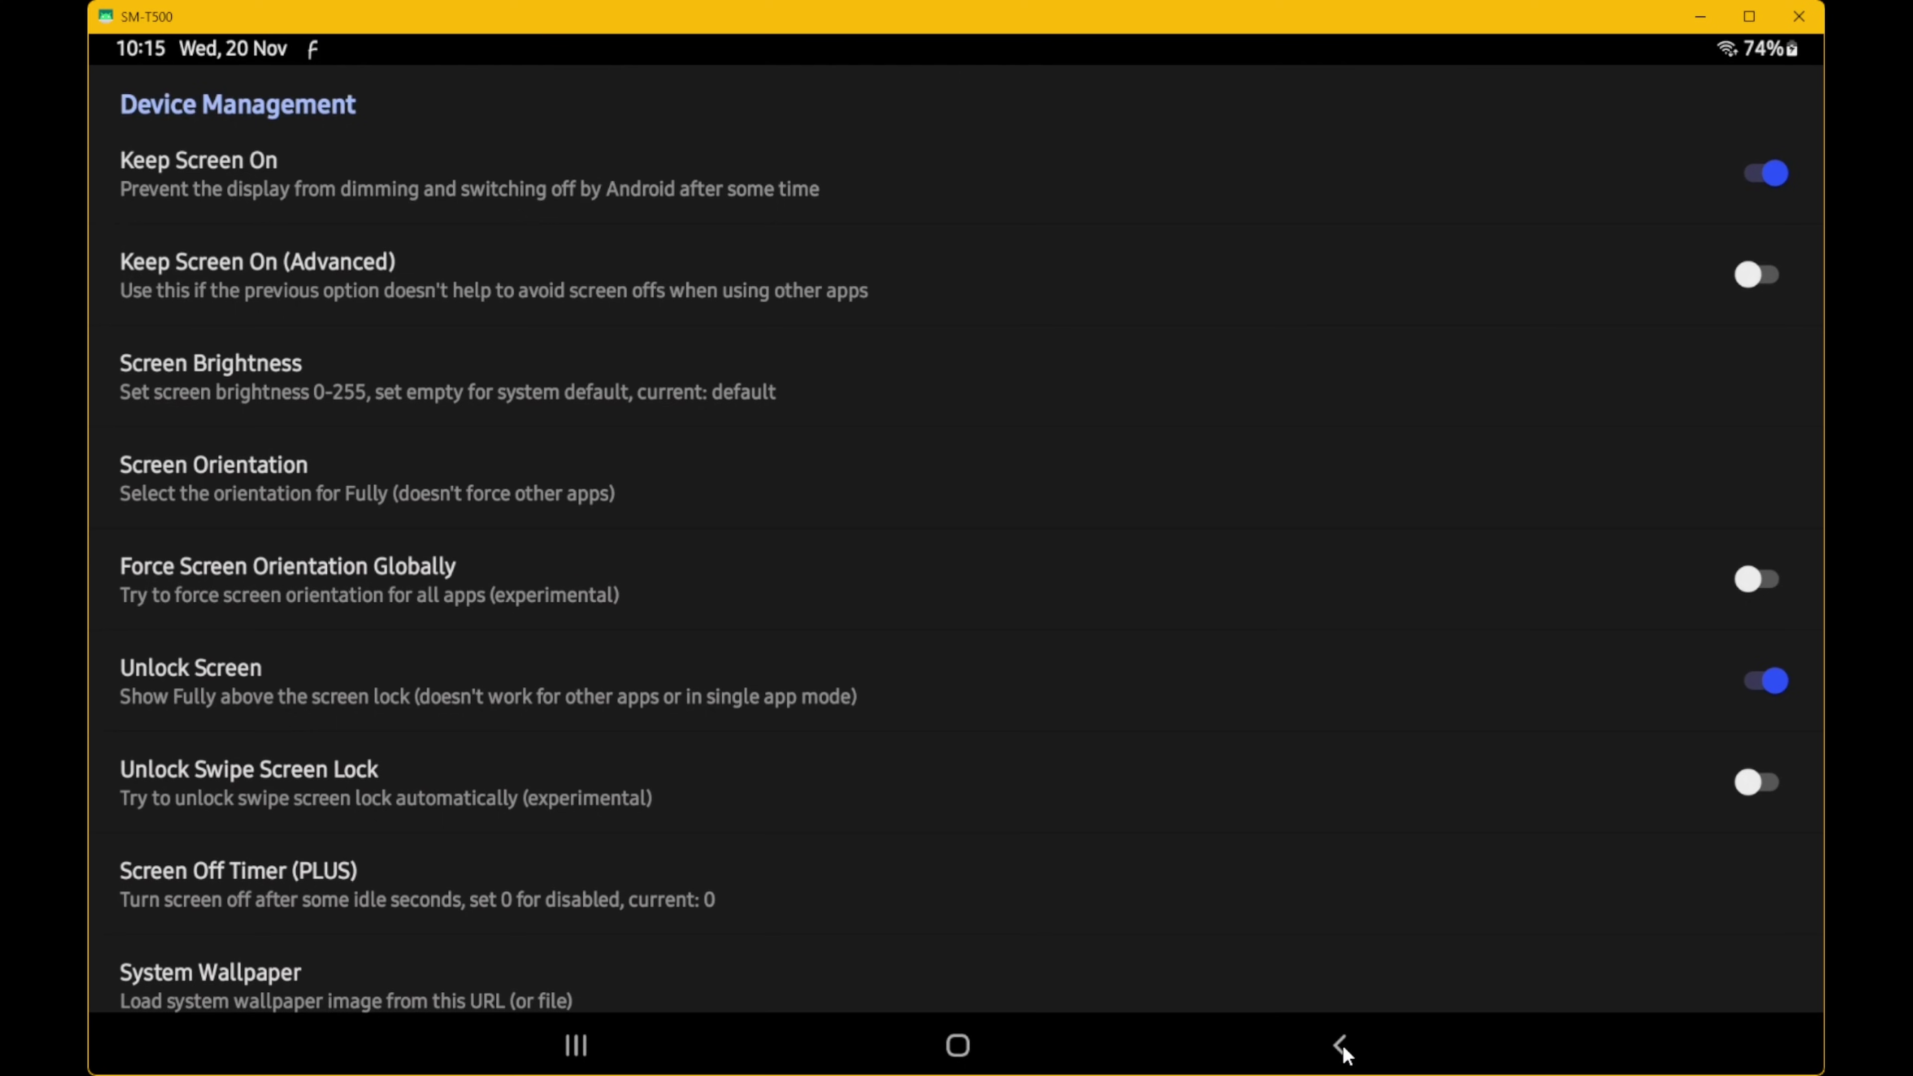
pyautogui.click(1343, 1047)
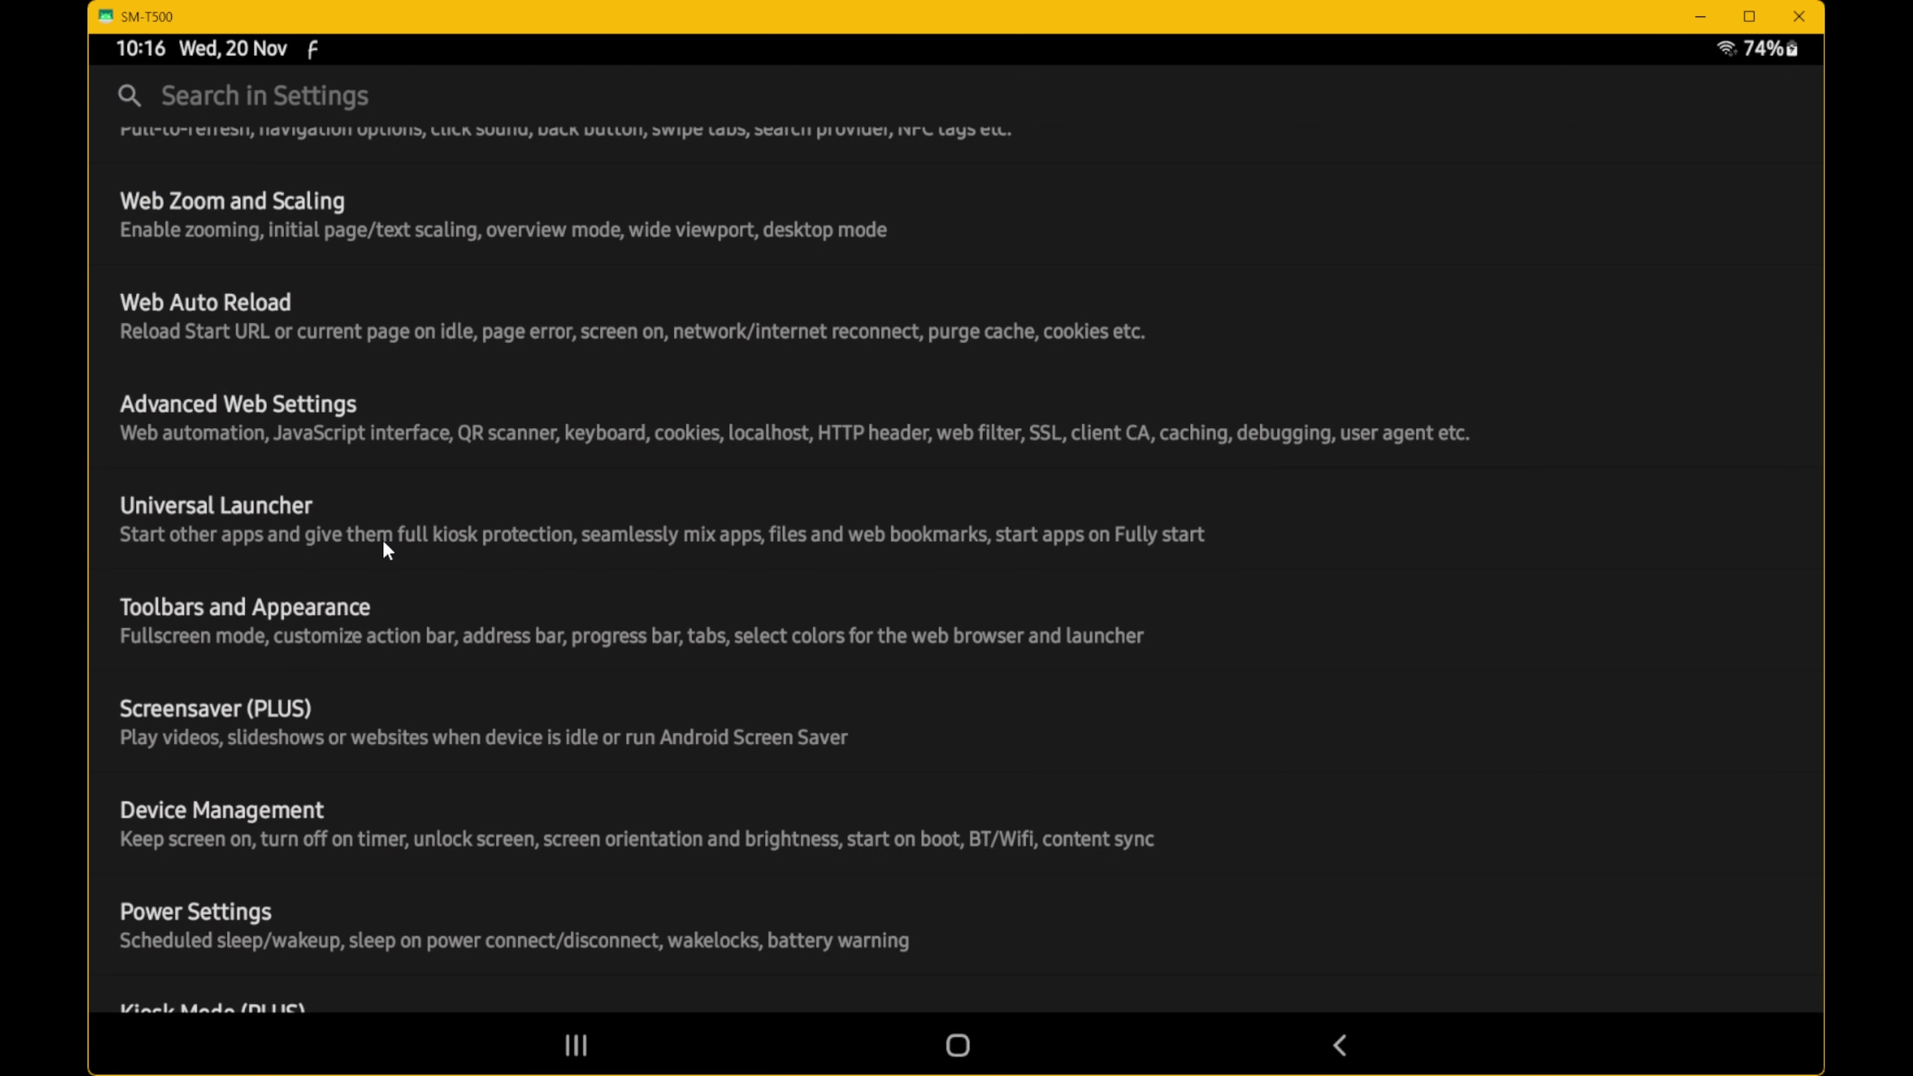
# - Switch on Enable Remote Administration in Fully Kiosk Browser's Remote Administration (PLUS) settings
pyautogui.scroll(-2, 384, 541)
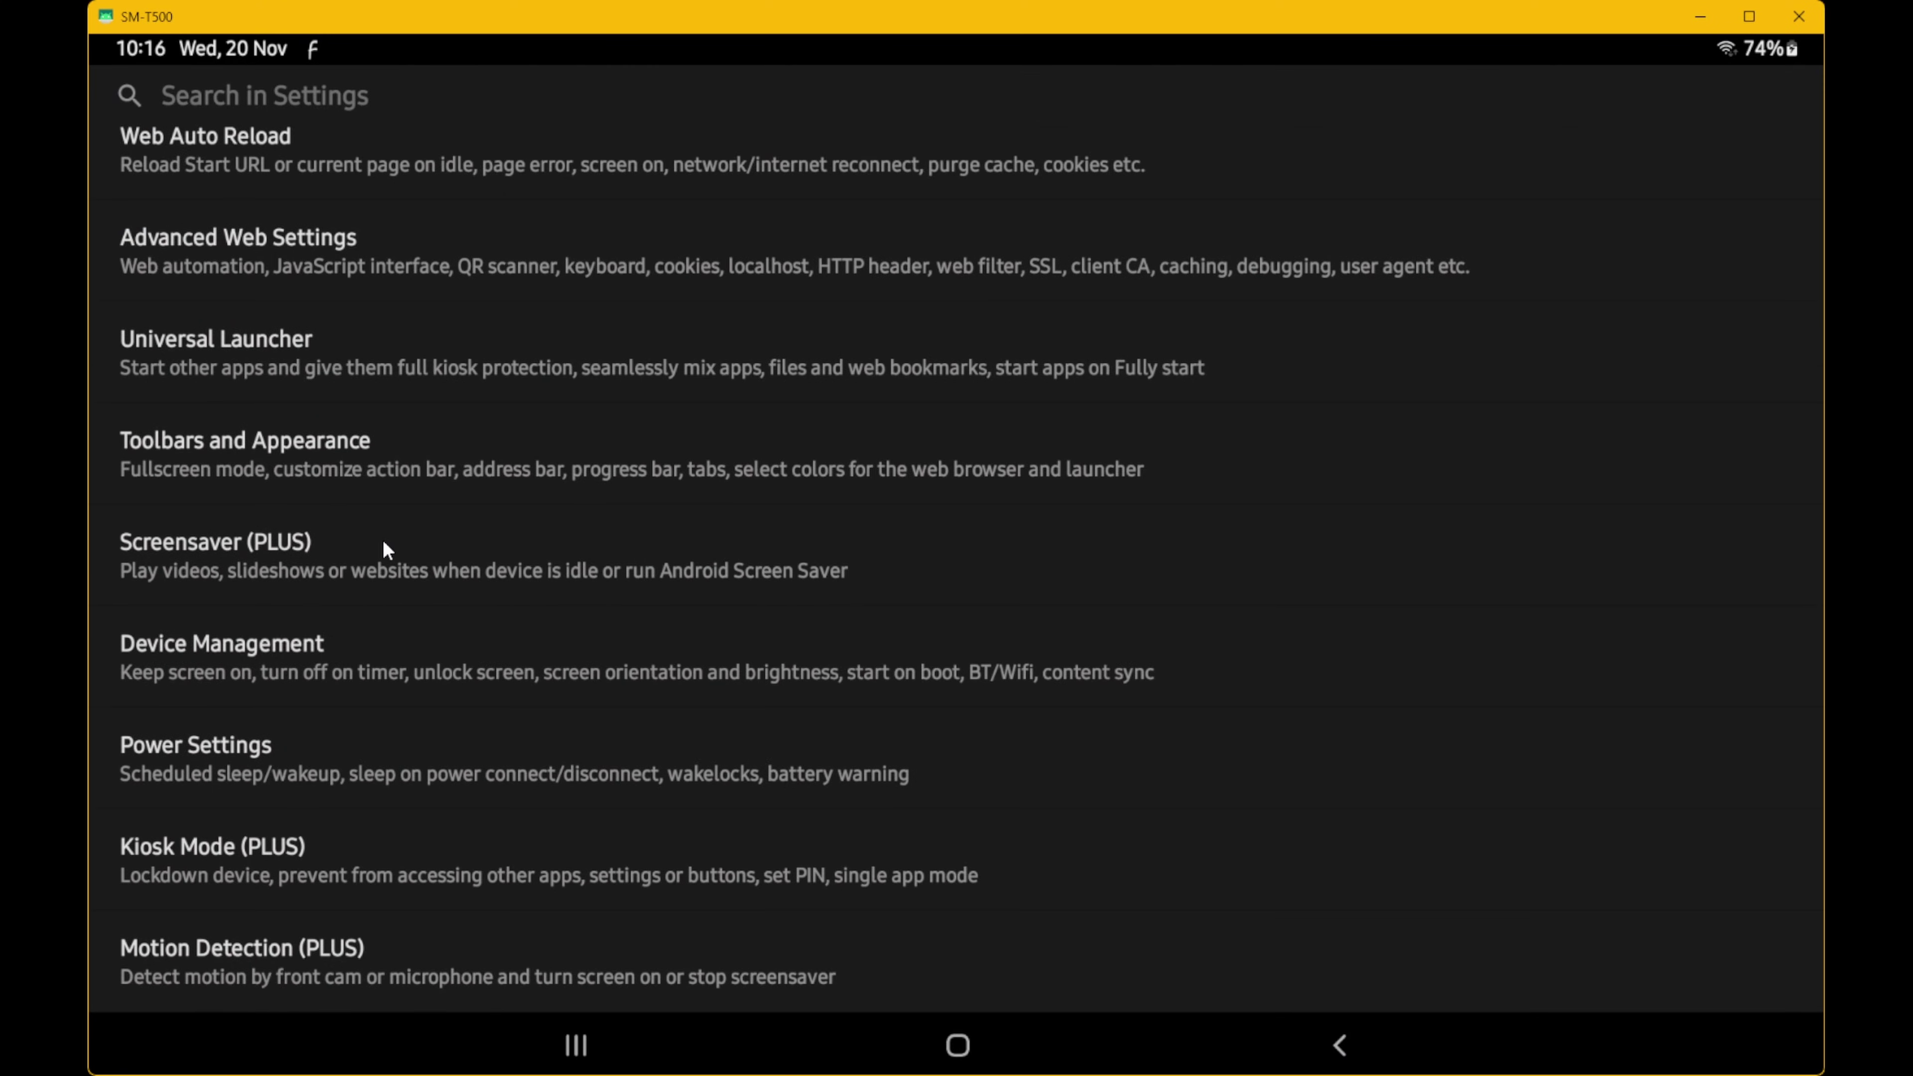
pyautogui.scroll(-5, 382, 550)
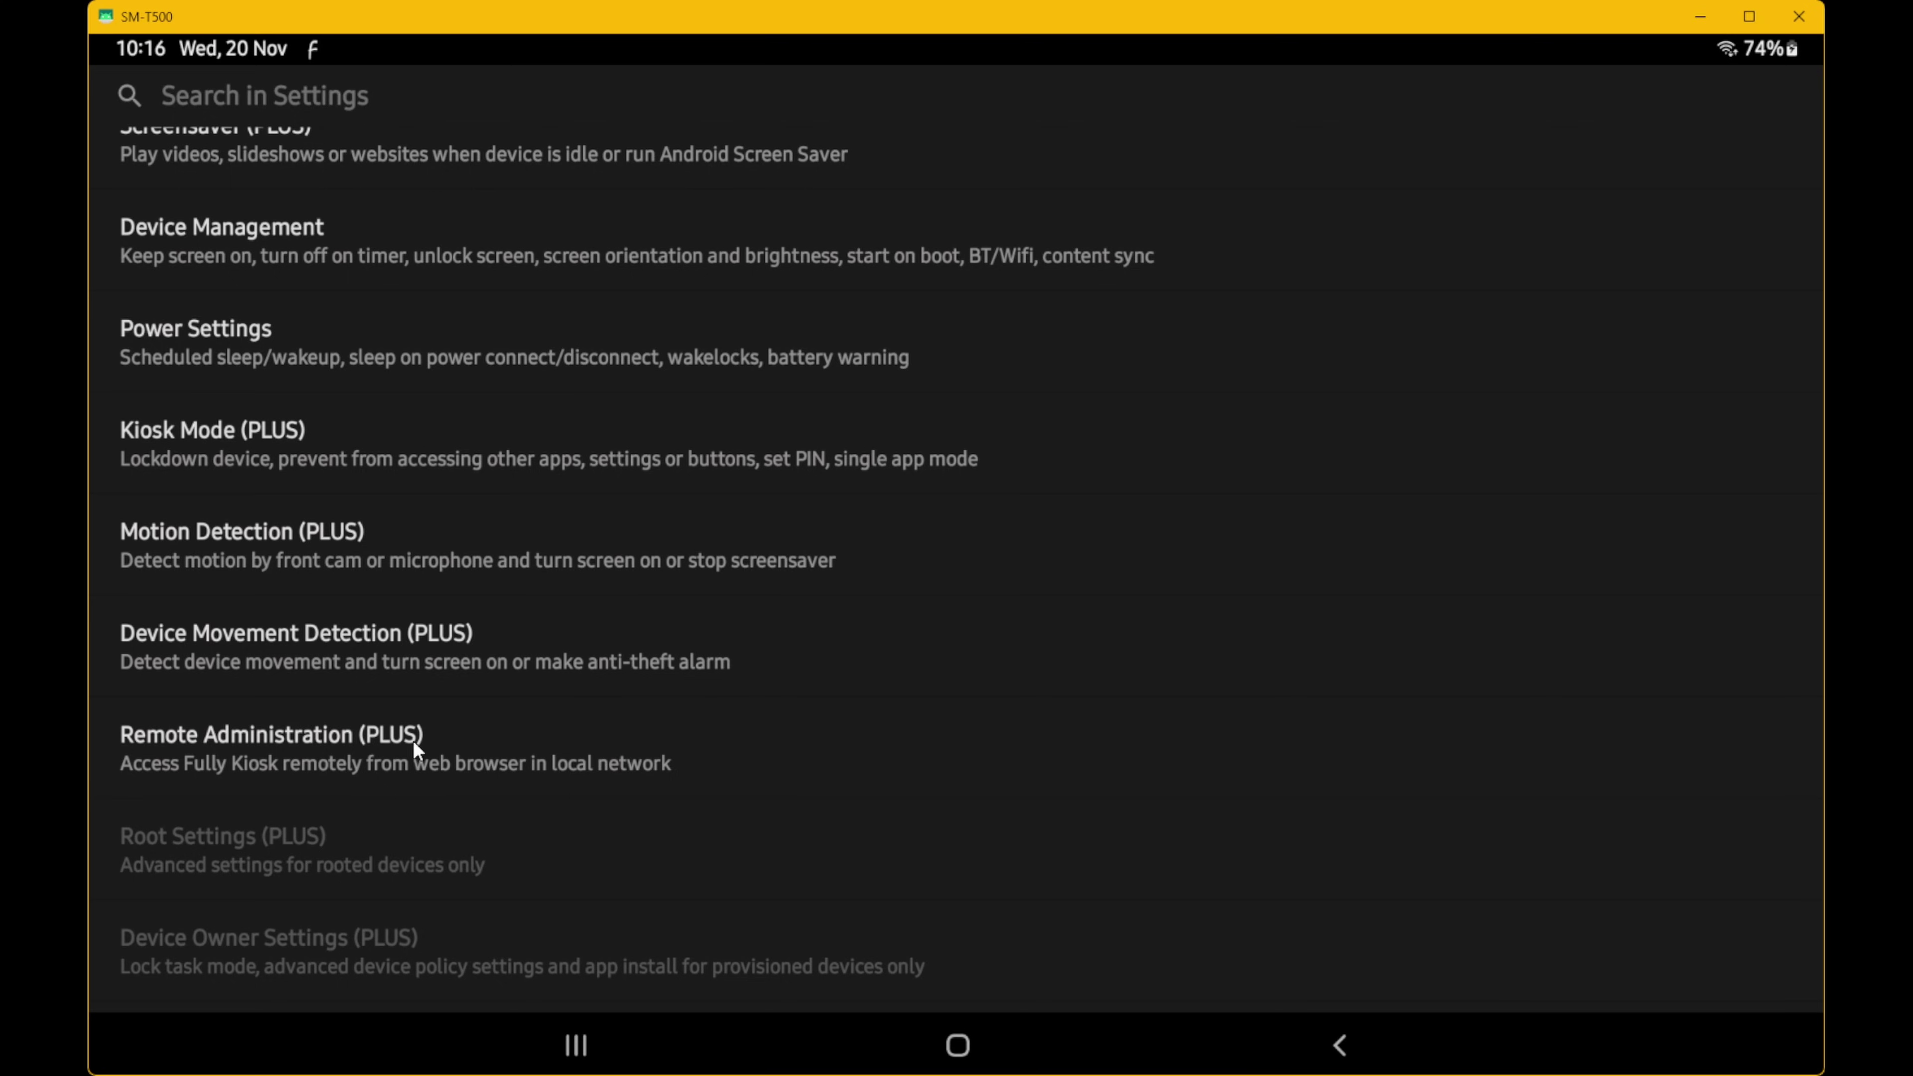
pyautogui.click(282, 749)
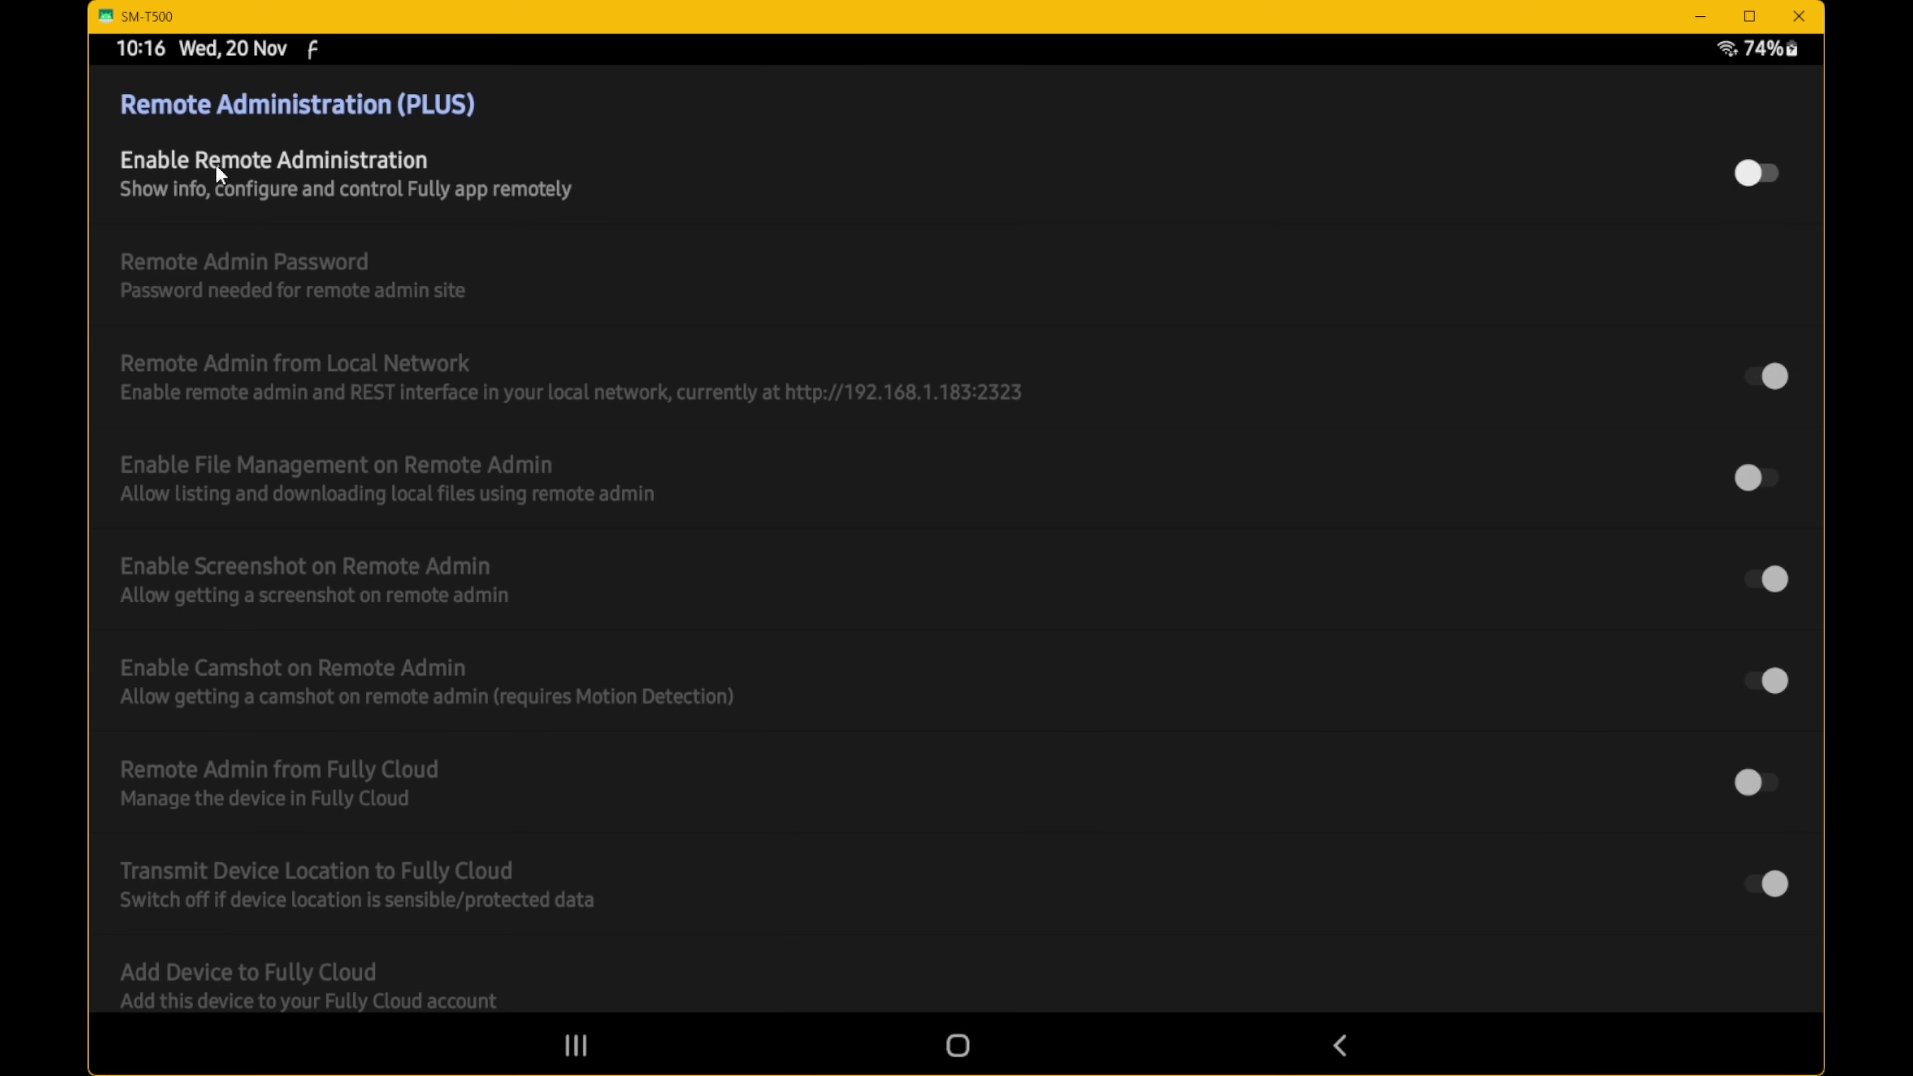
pyautogui.click(1751, 176)
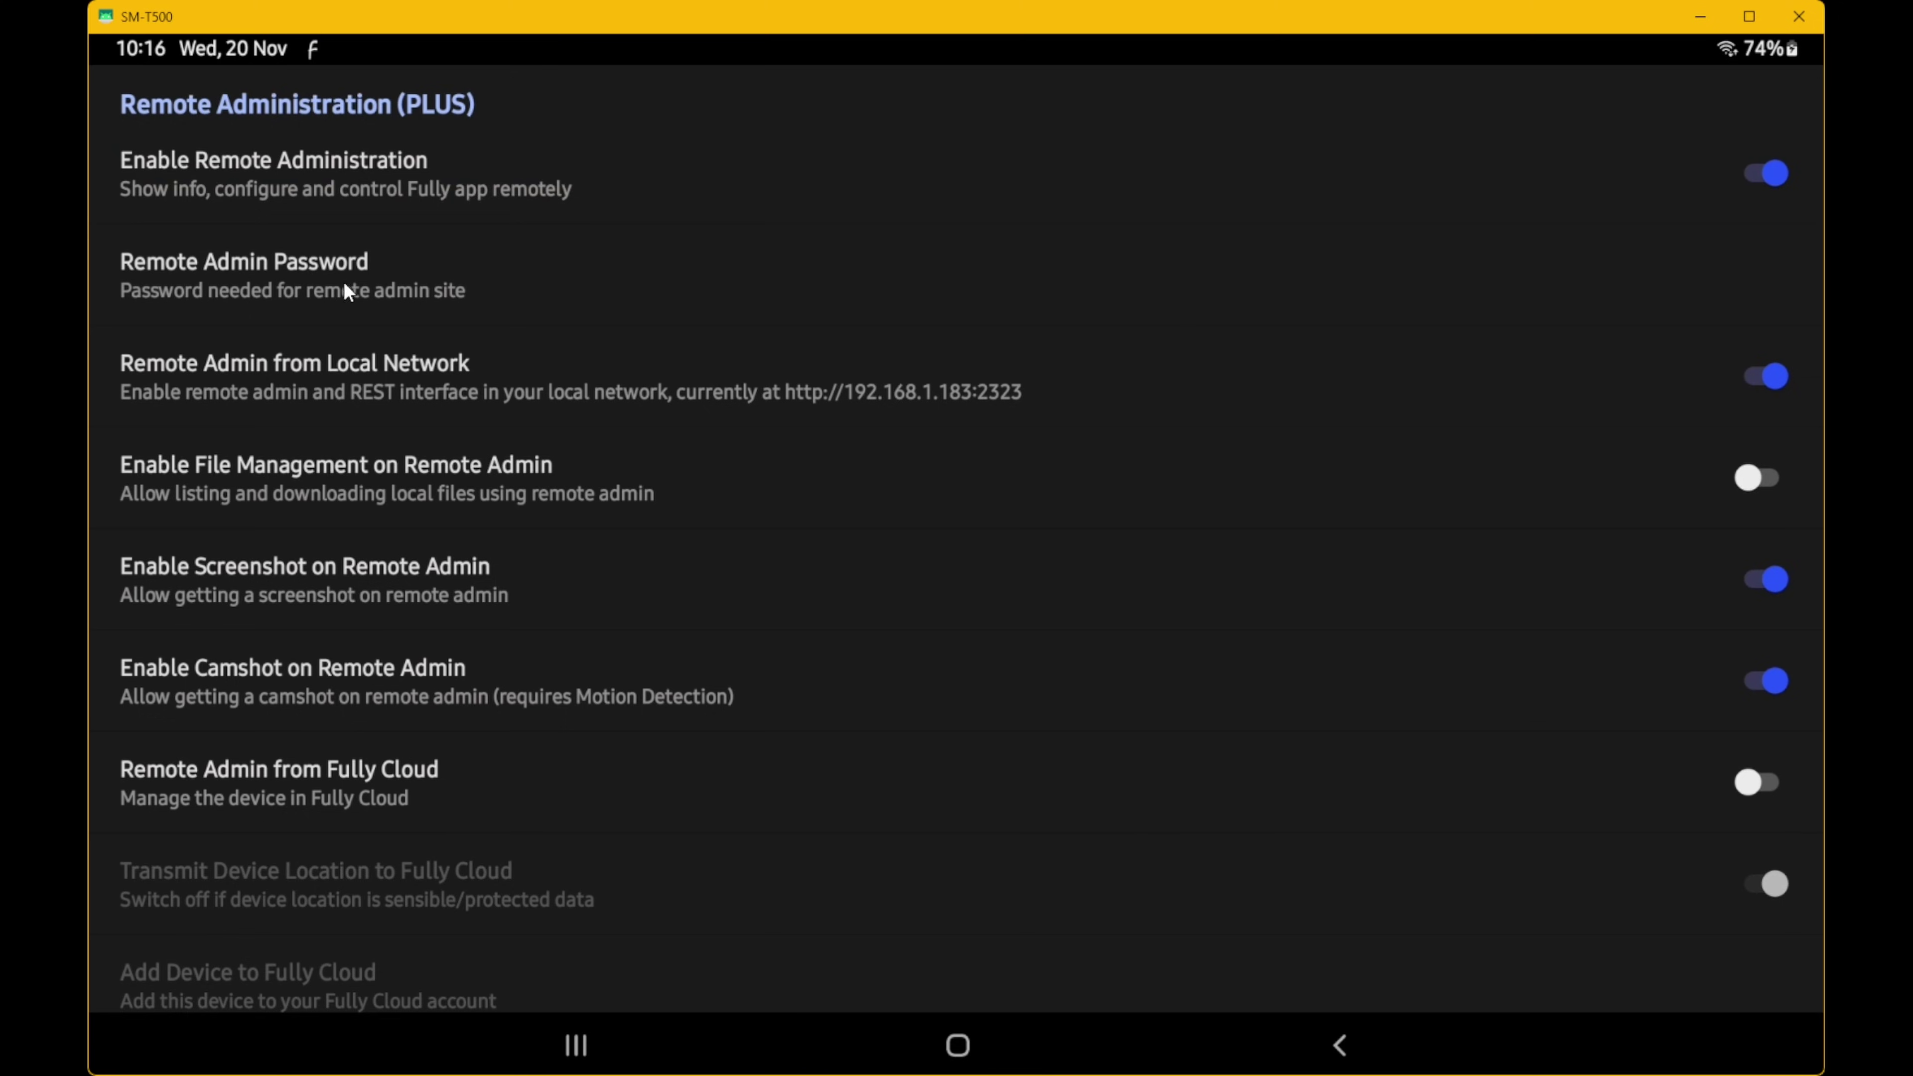
# - Set and confirm a remote admin password
pyautogui.click(306, 272)
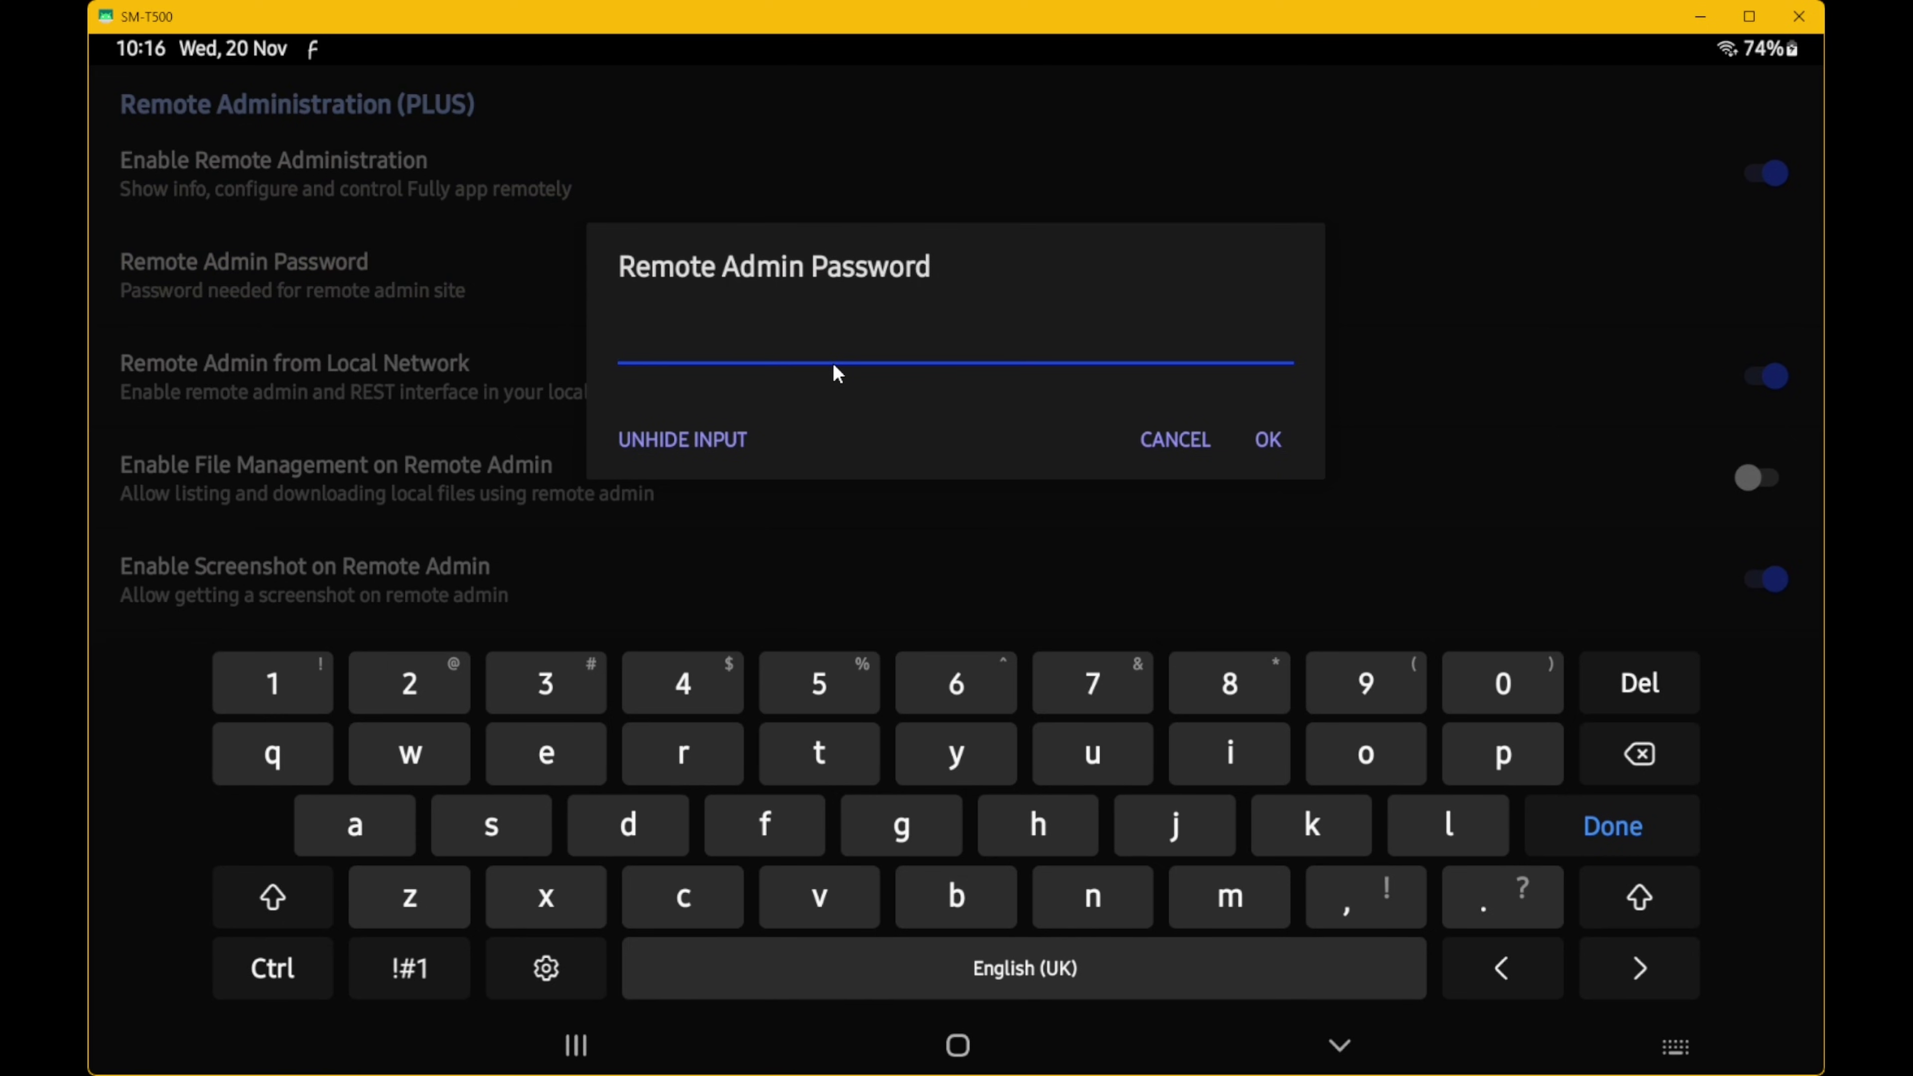
pyautogui.write('•••••')
pyautogui.click(1269, 438)
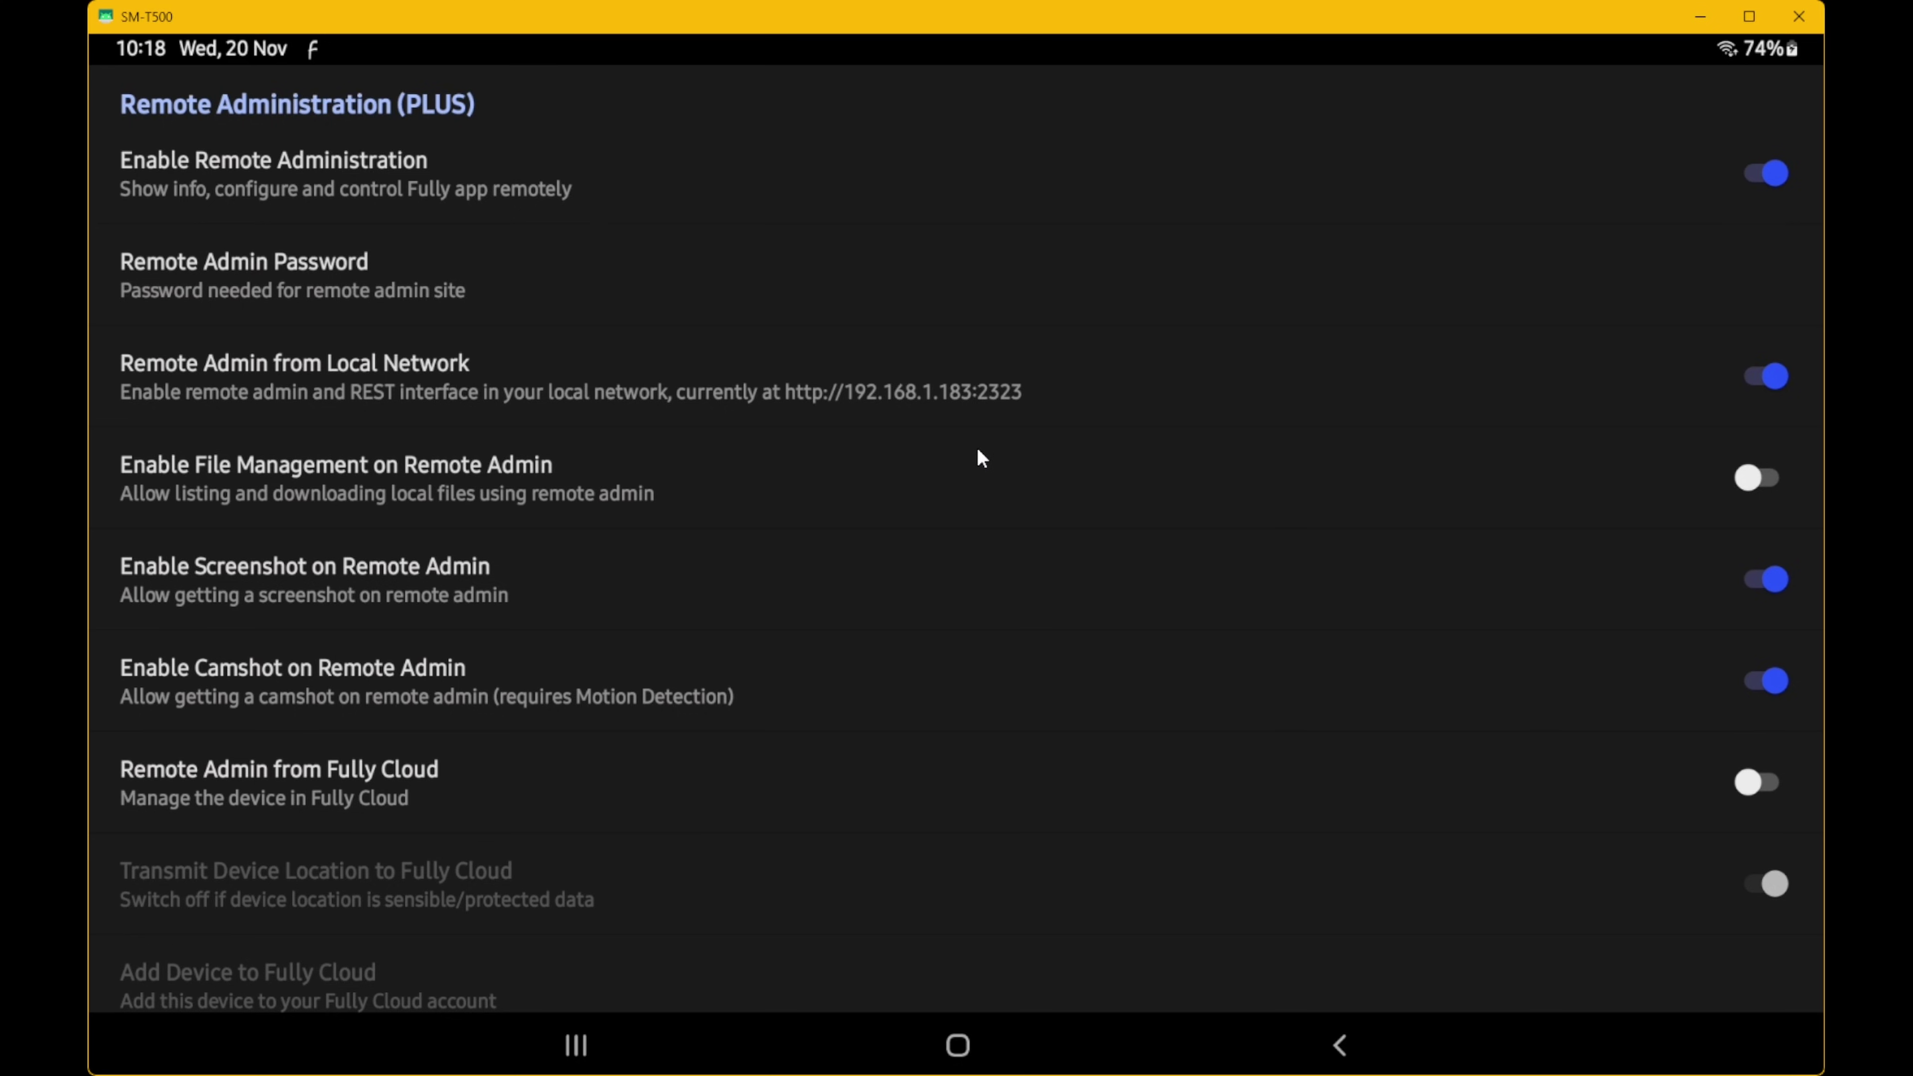
# - Leave settings for the dashboard and agree to grant Fully its required permissions
pyautogui.click(1339, 1043)
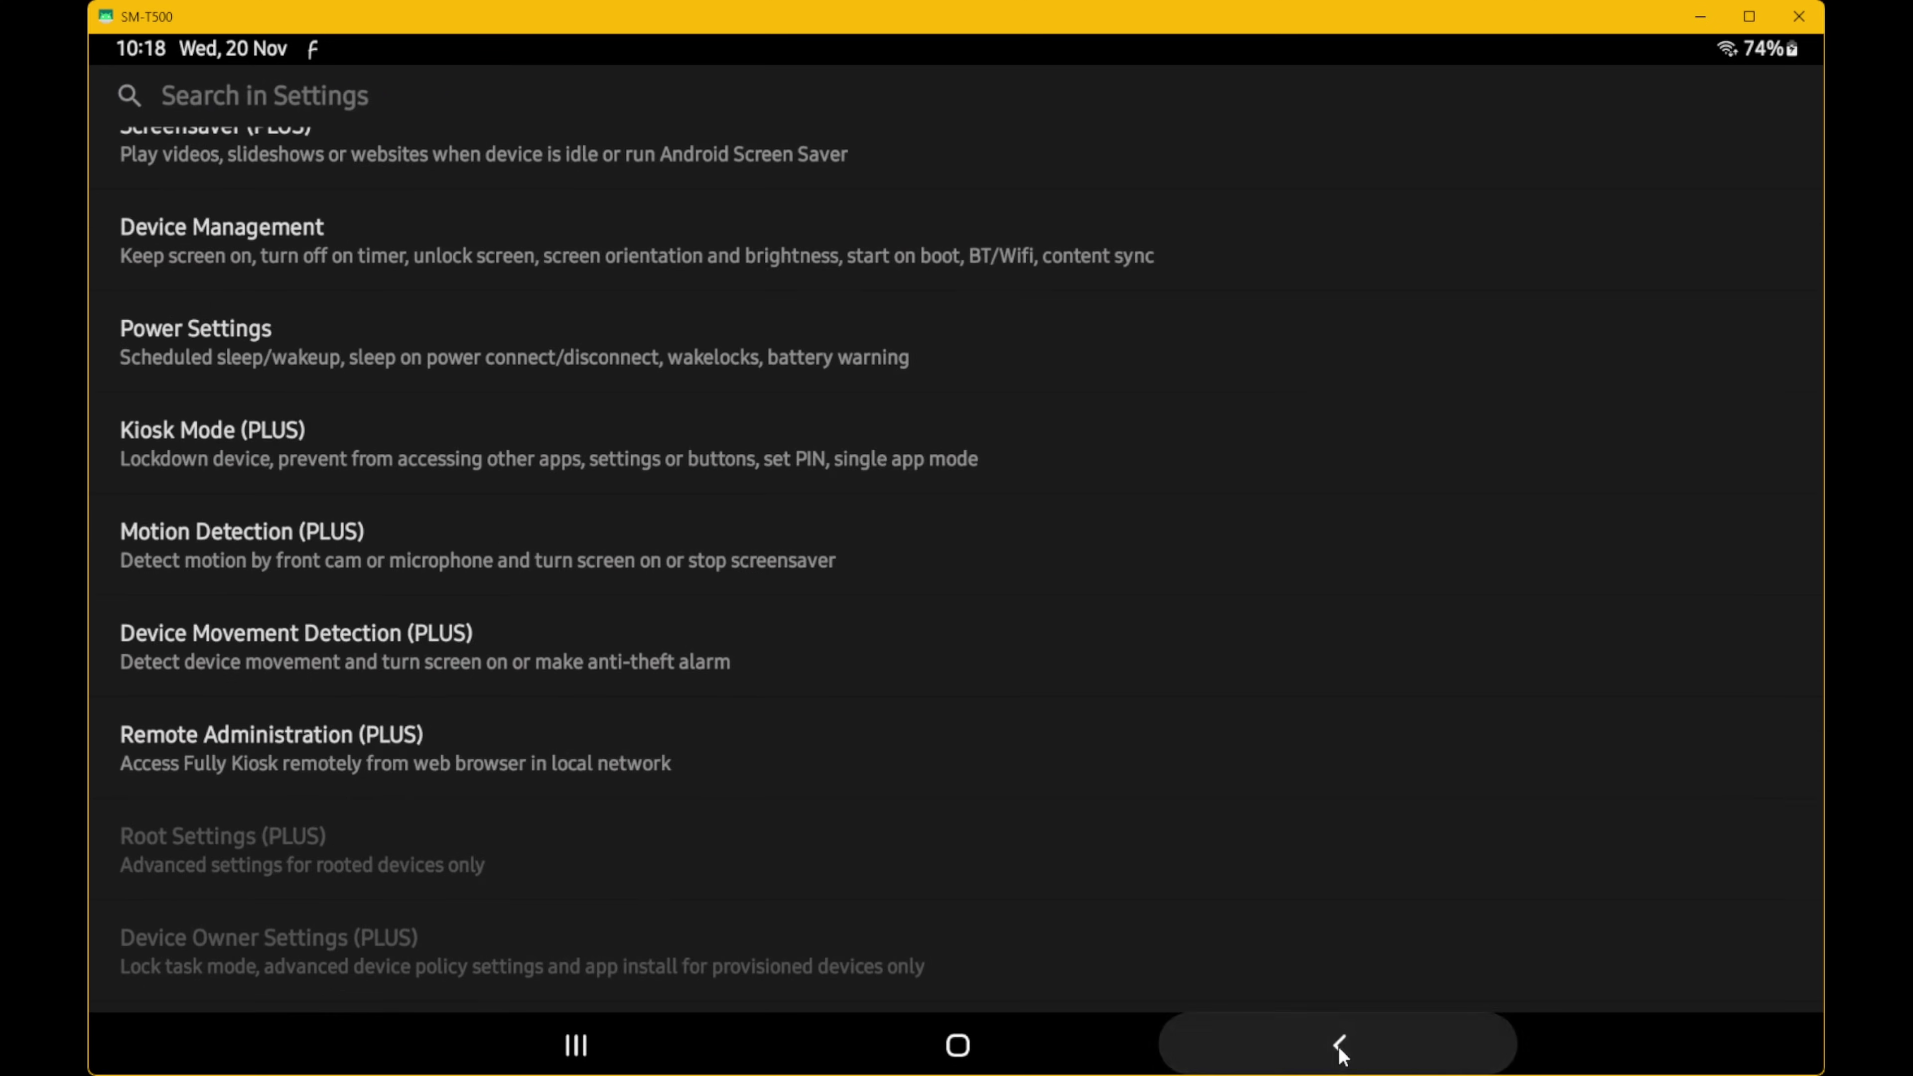
pyautogui.click(1337, 1045)
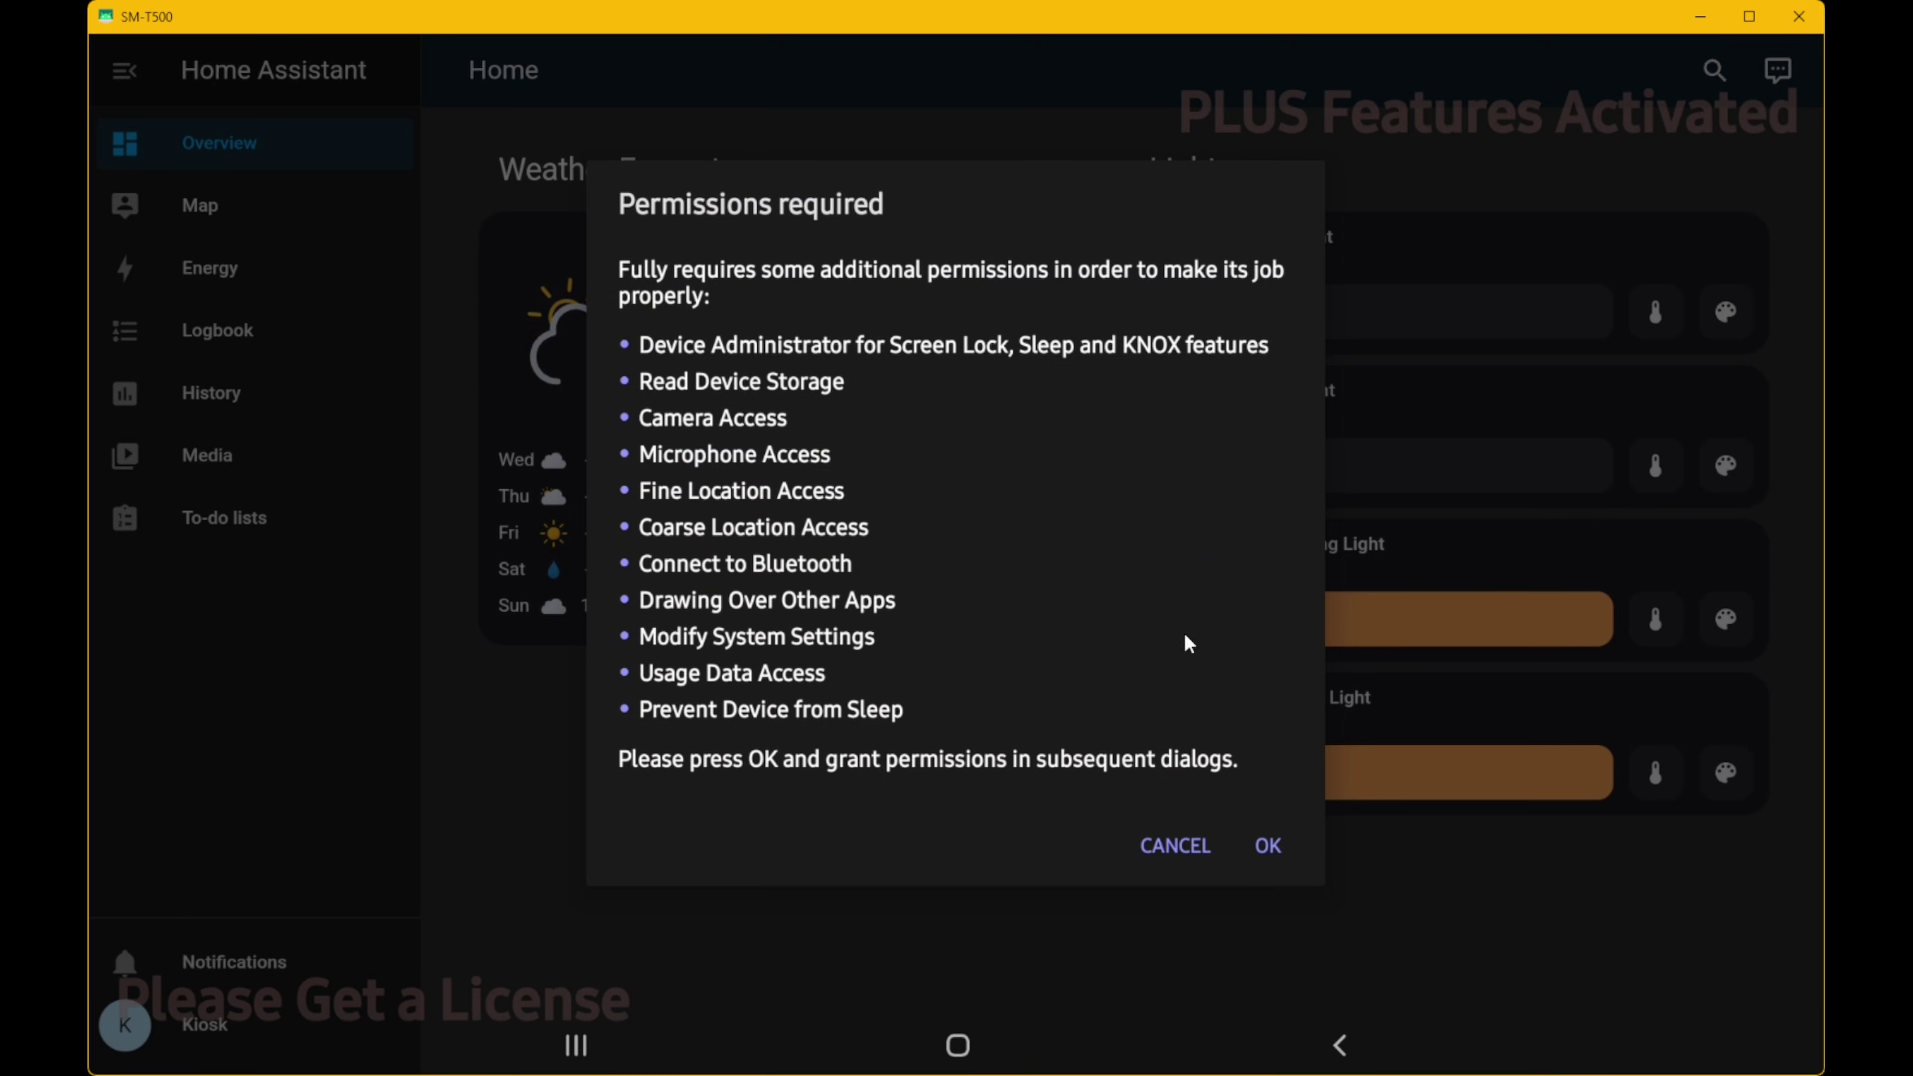
pyautogui.click(1262, 842)
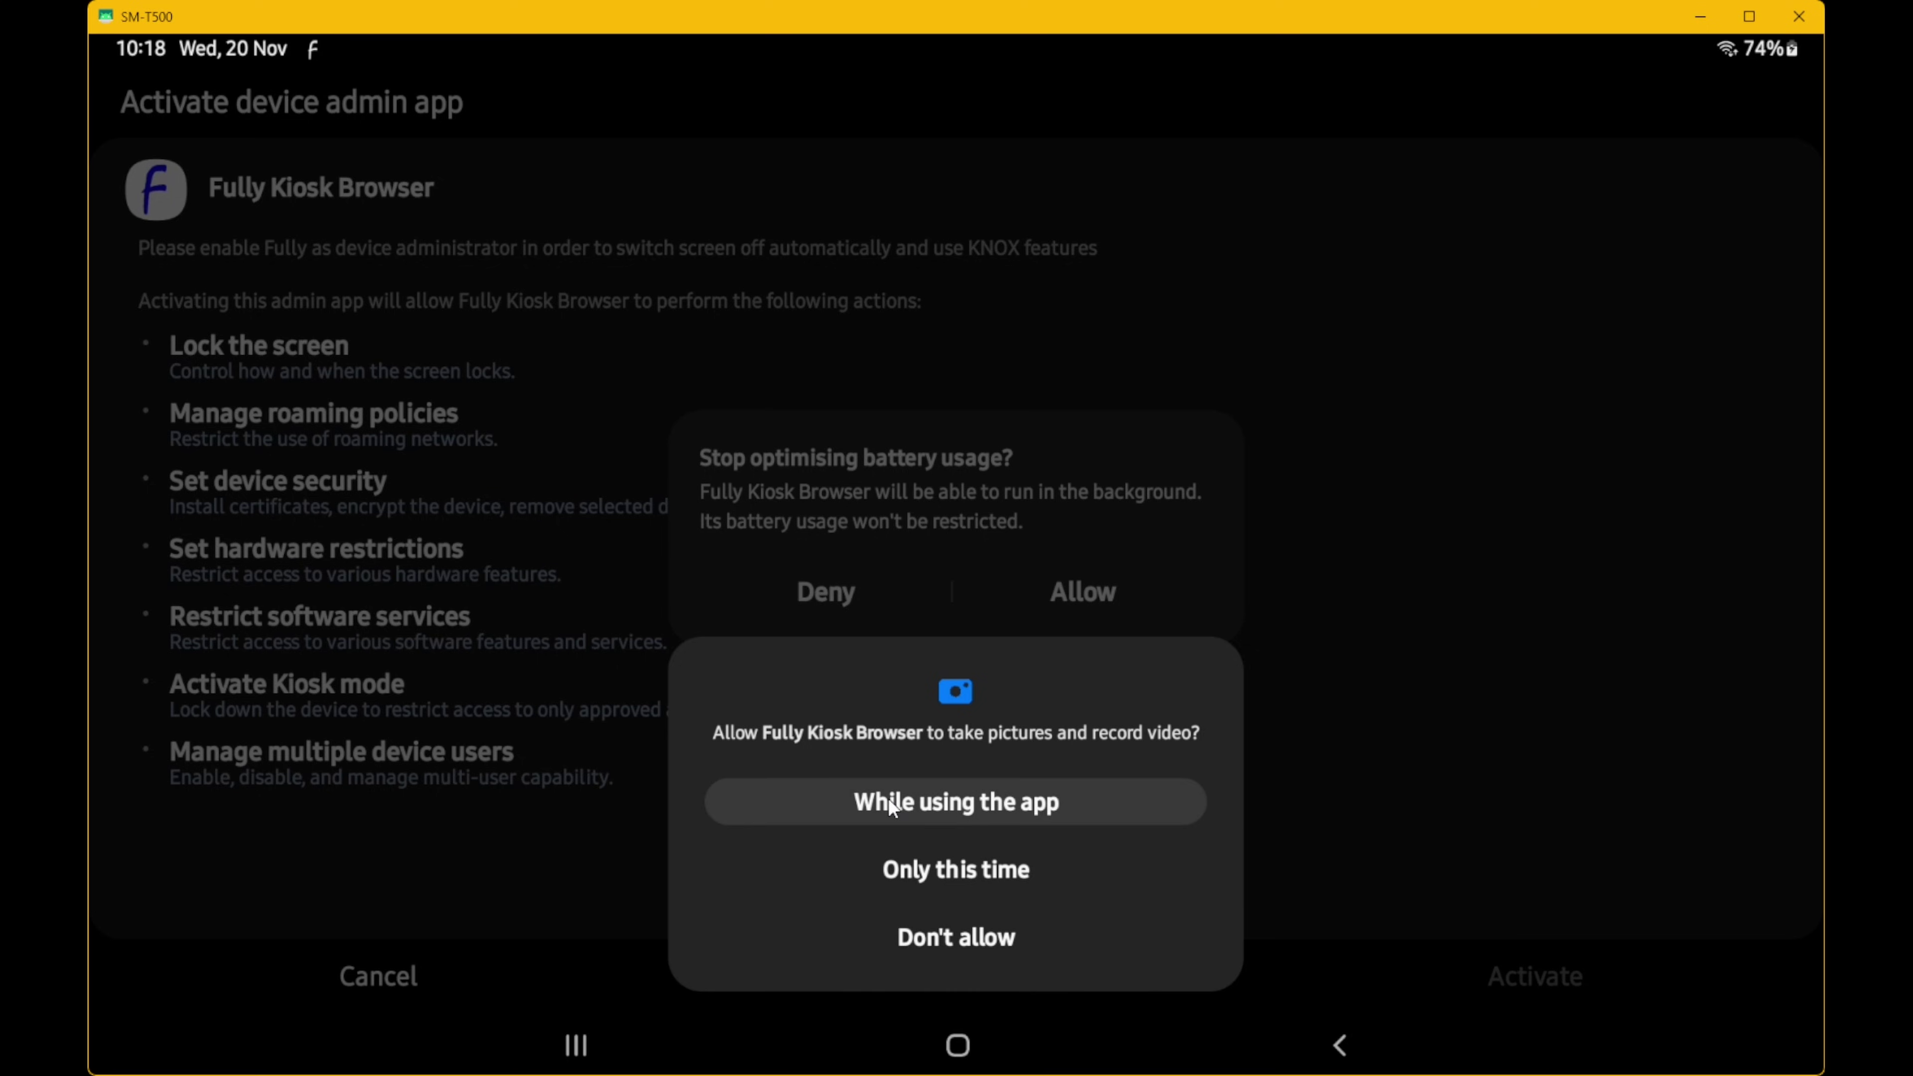
# - Allow camera, location, microphone, nearby-device and media access, and disable battery optimisation
pyautogui.click(999, 806)
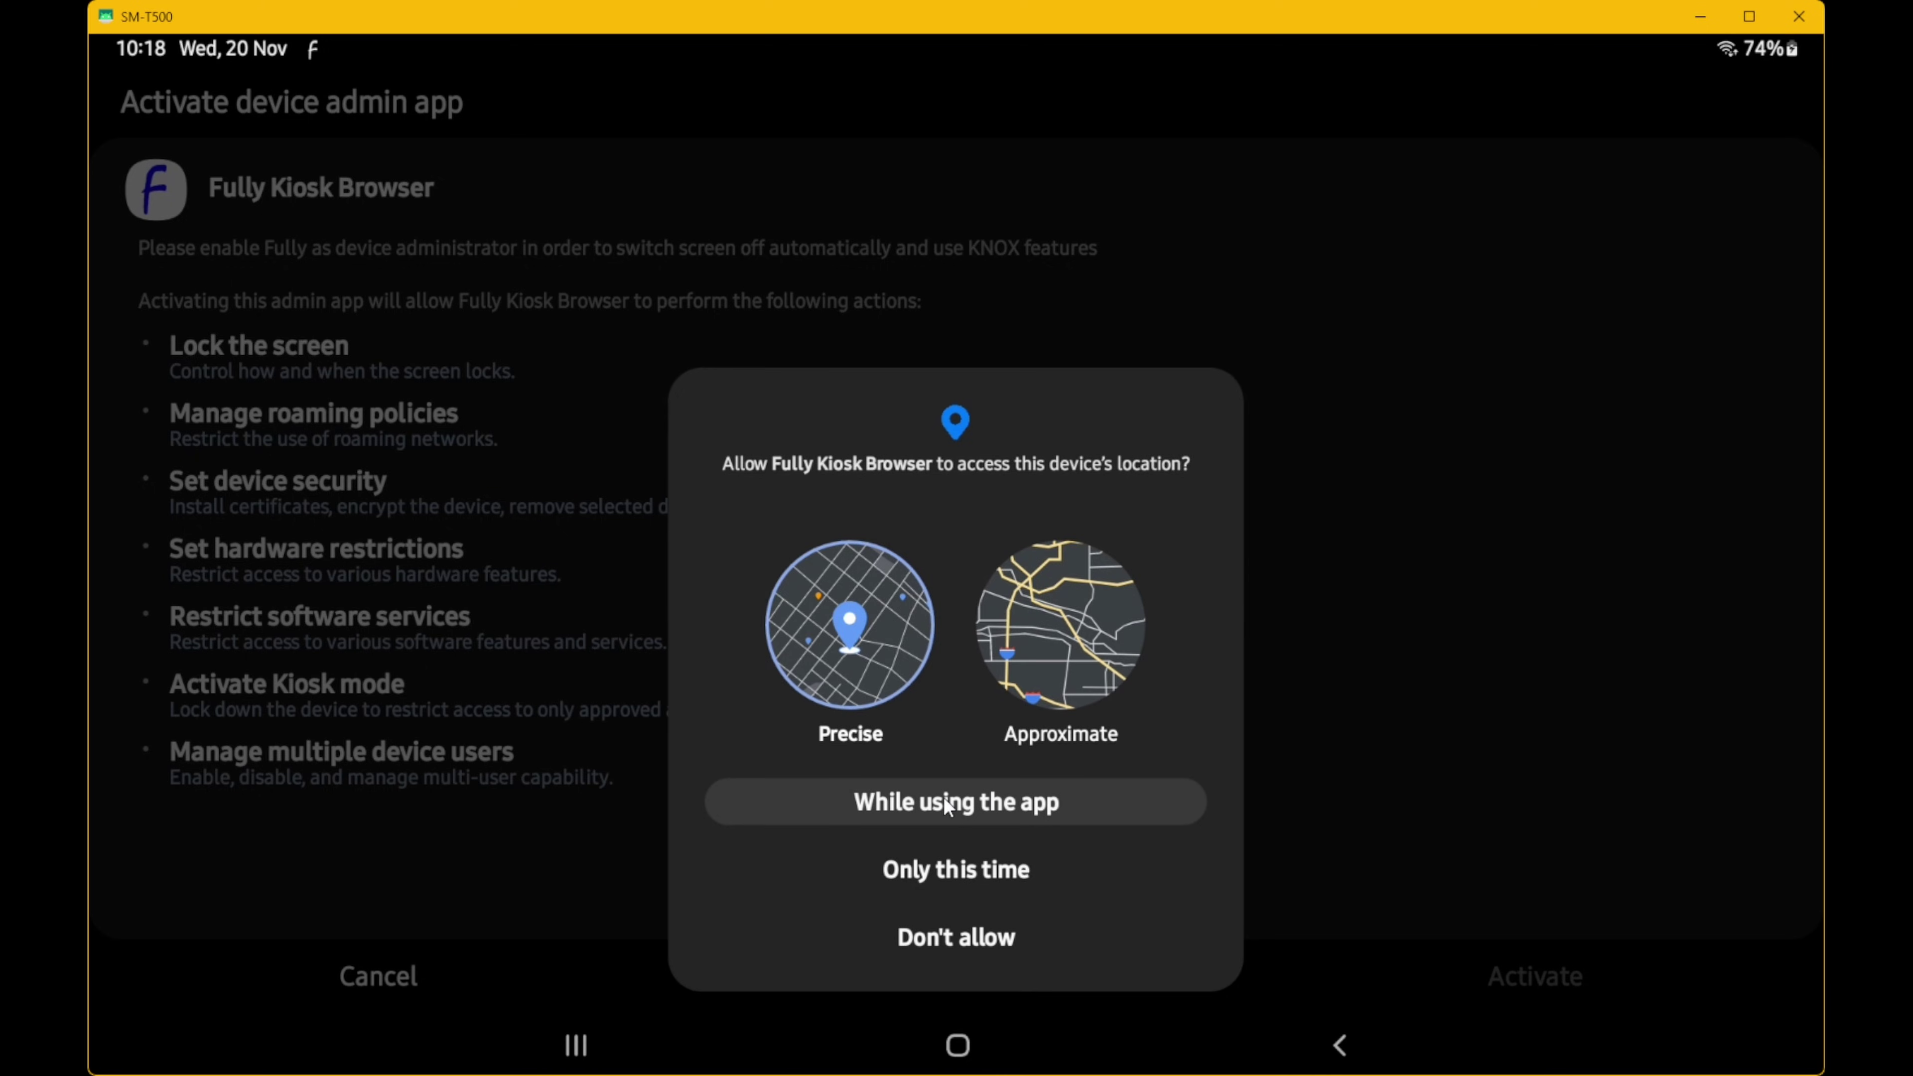
pyautogui.click(948, 804)
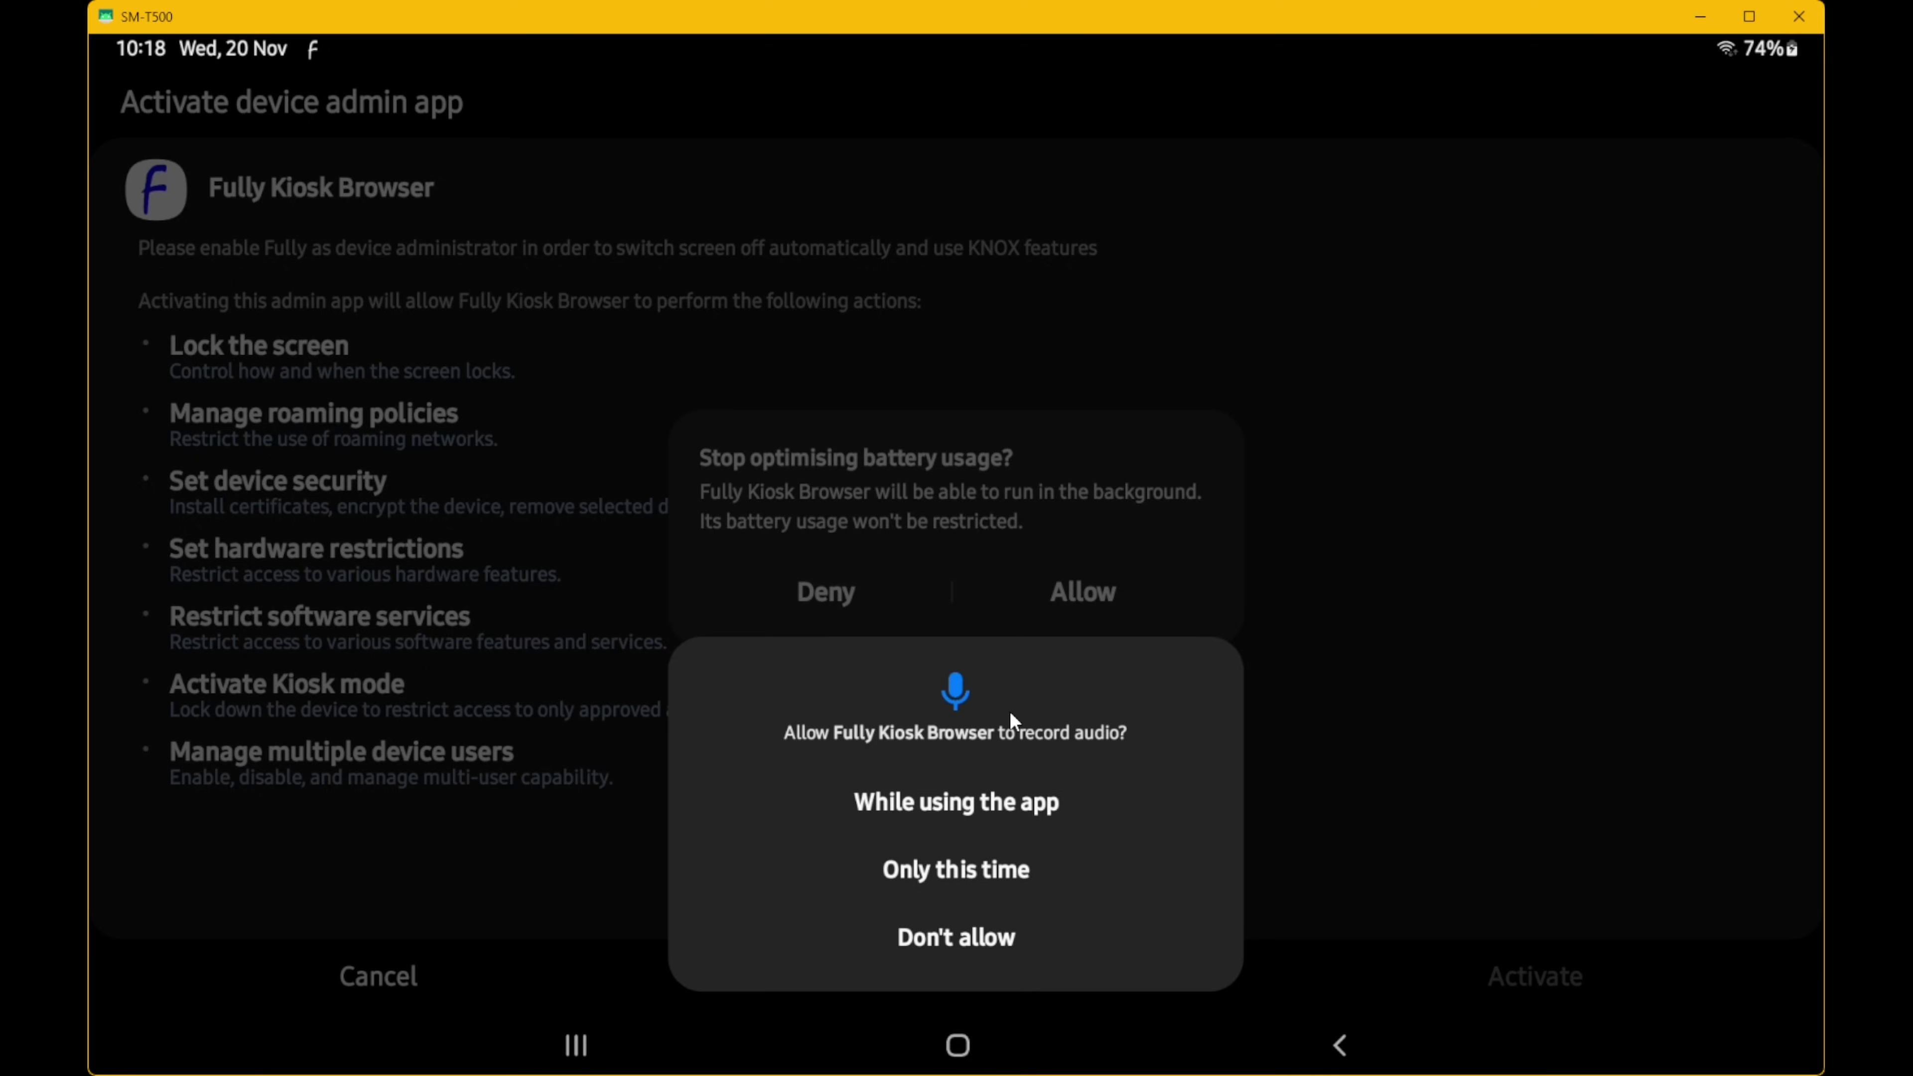
pyautogui.click(973, 793)
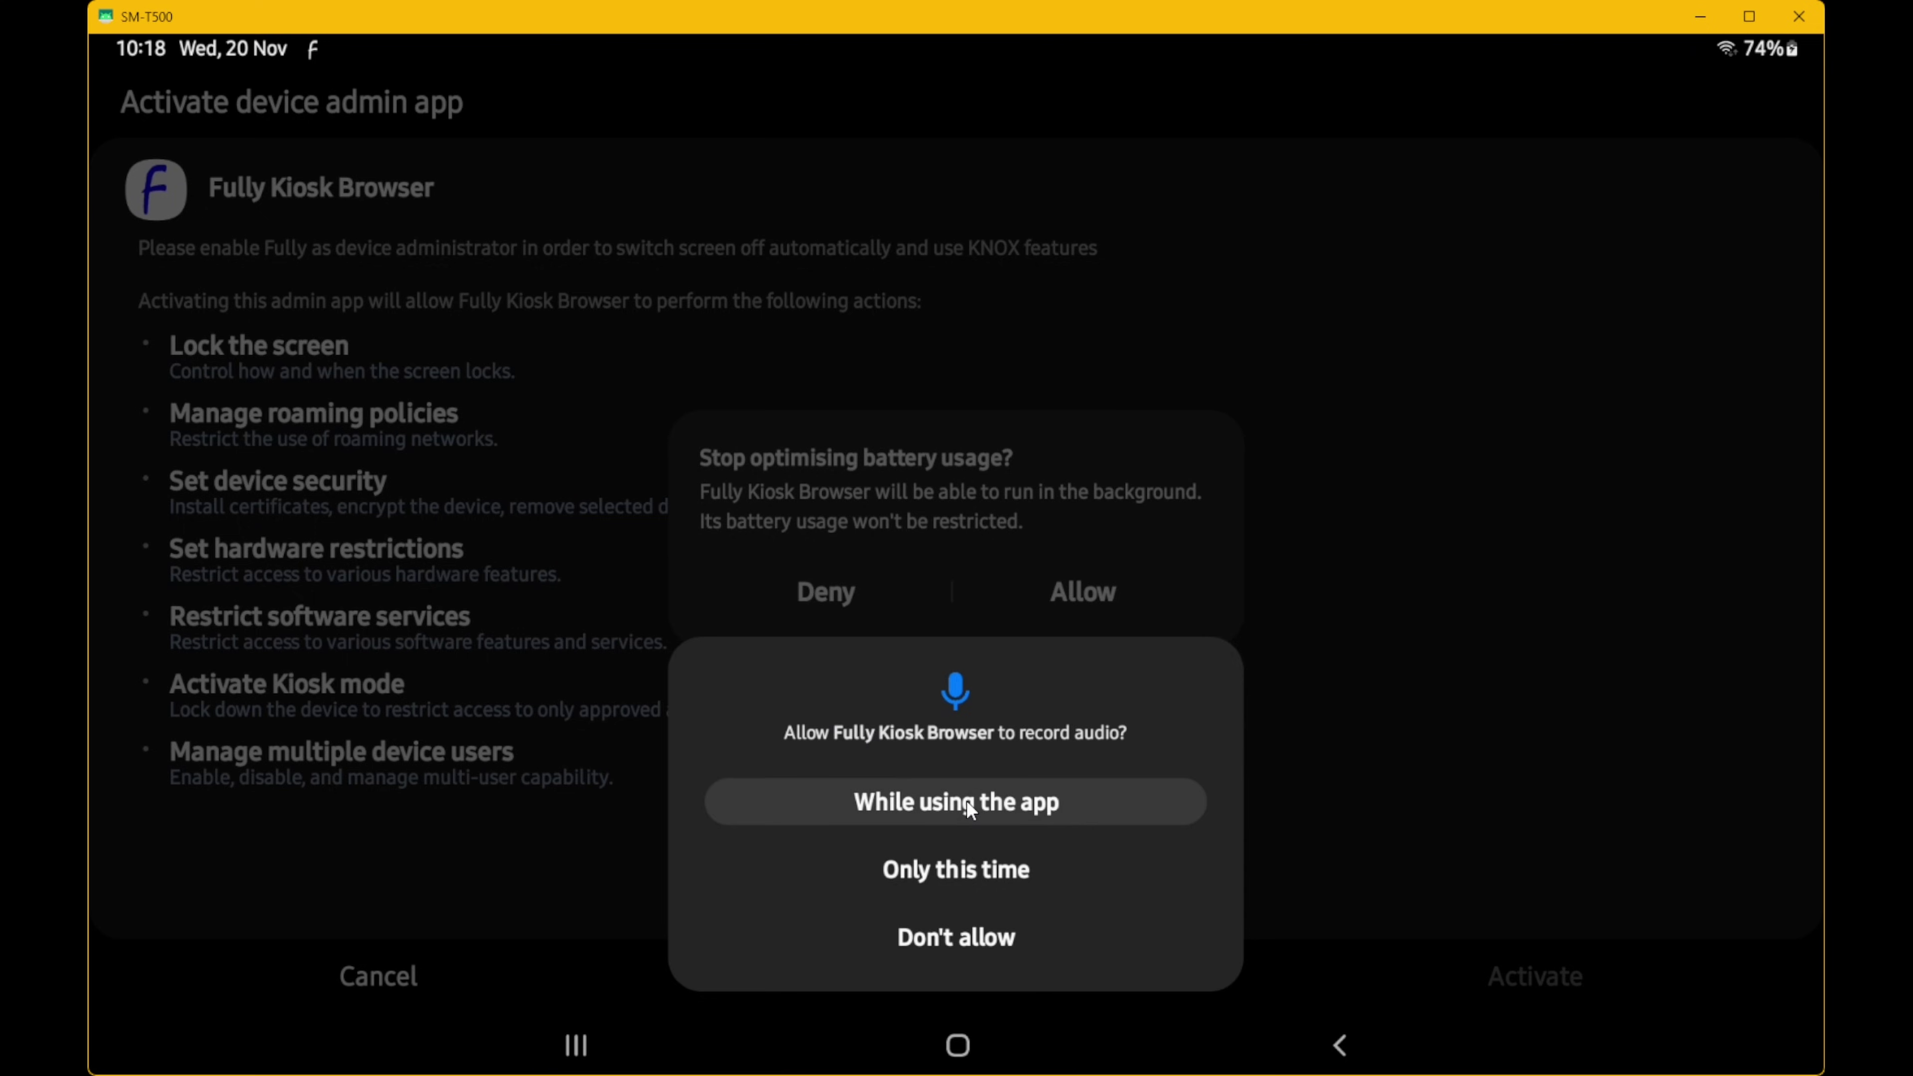
pyautogui.click(968, 803)
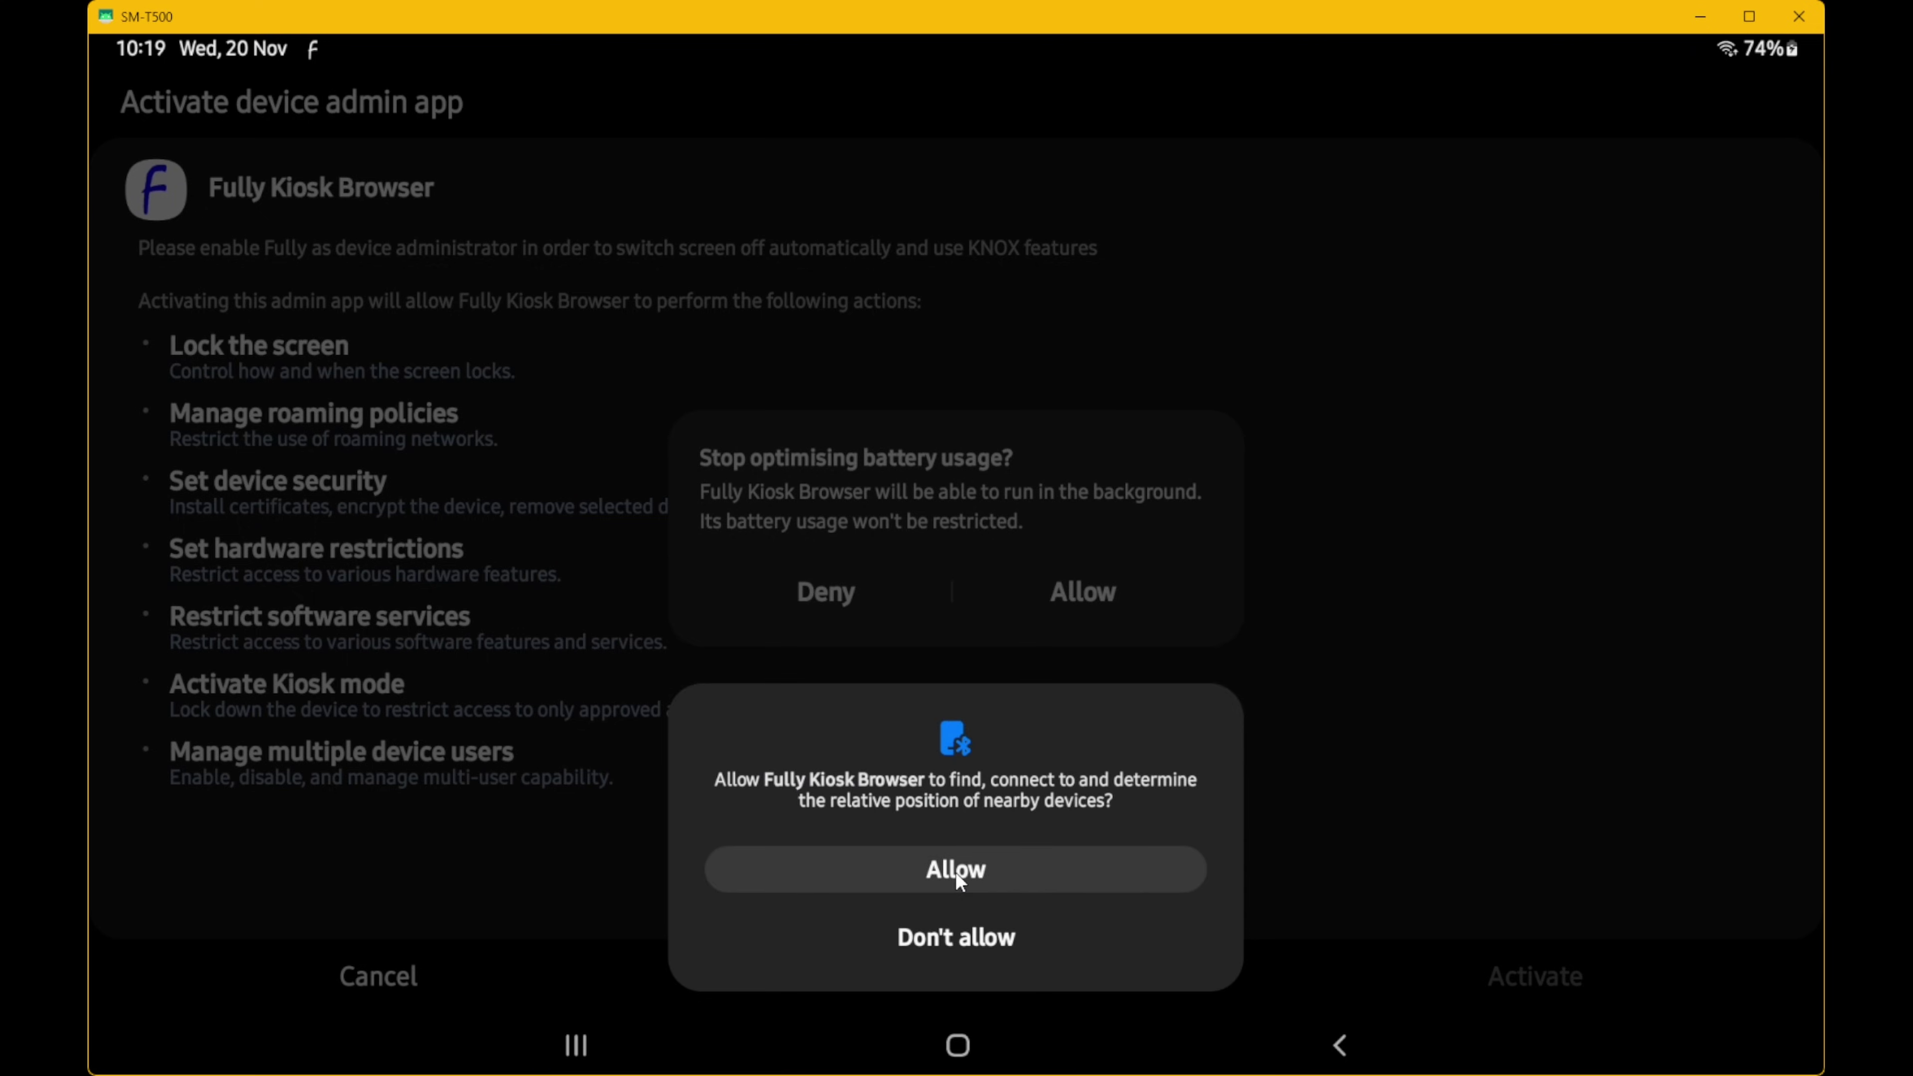
pyautogui.click(957, 874)
pyautogui.click(957, 874)
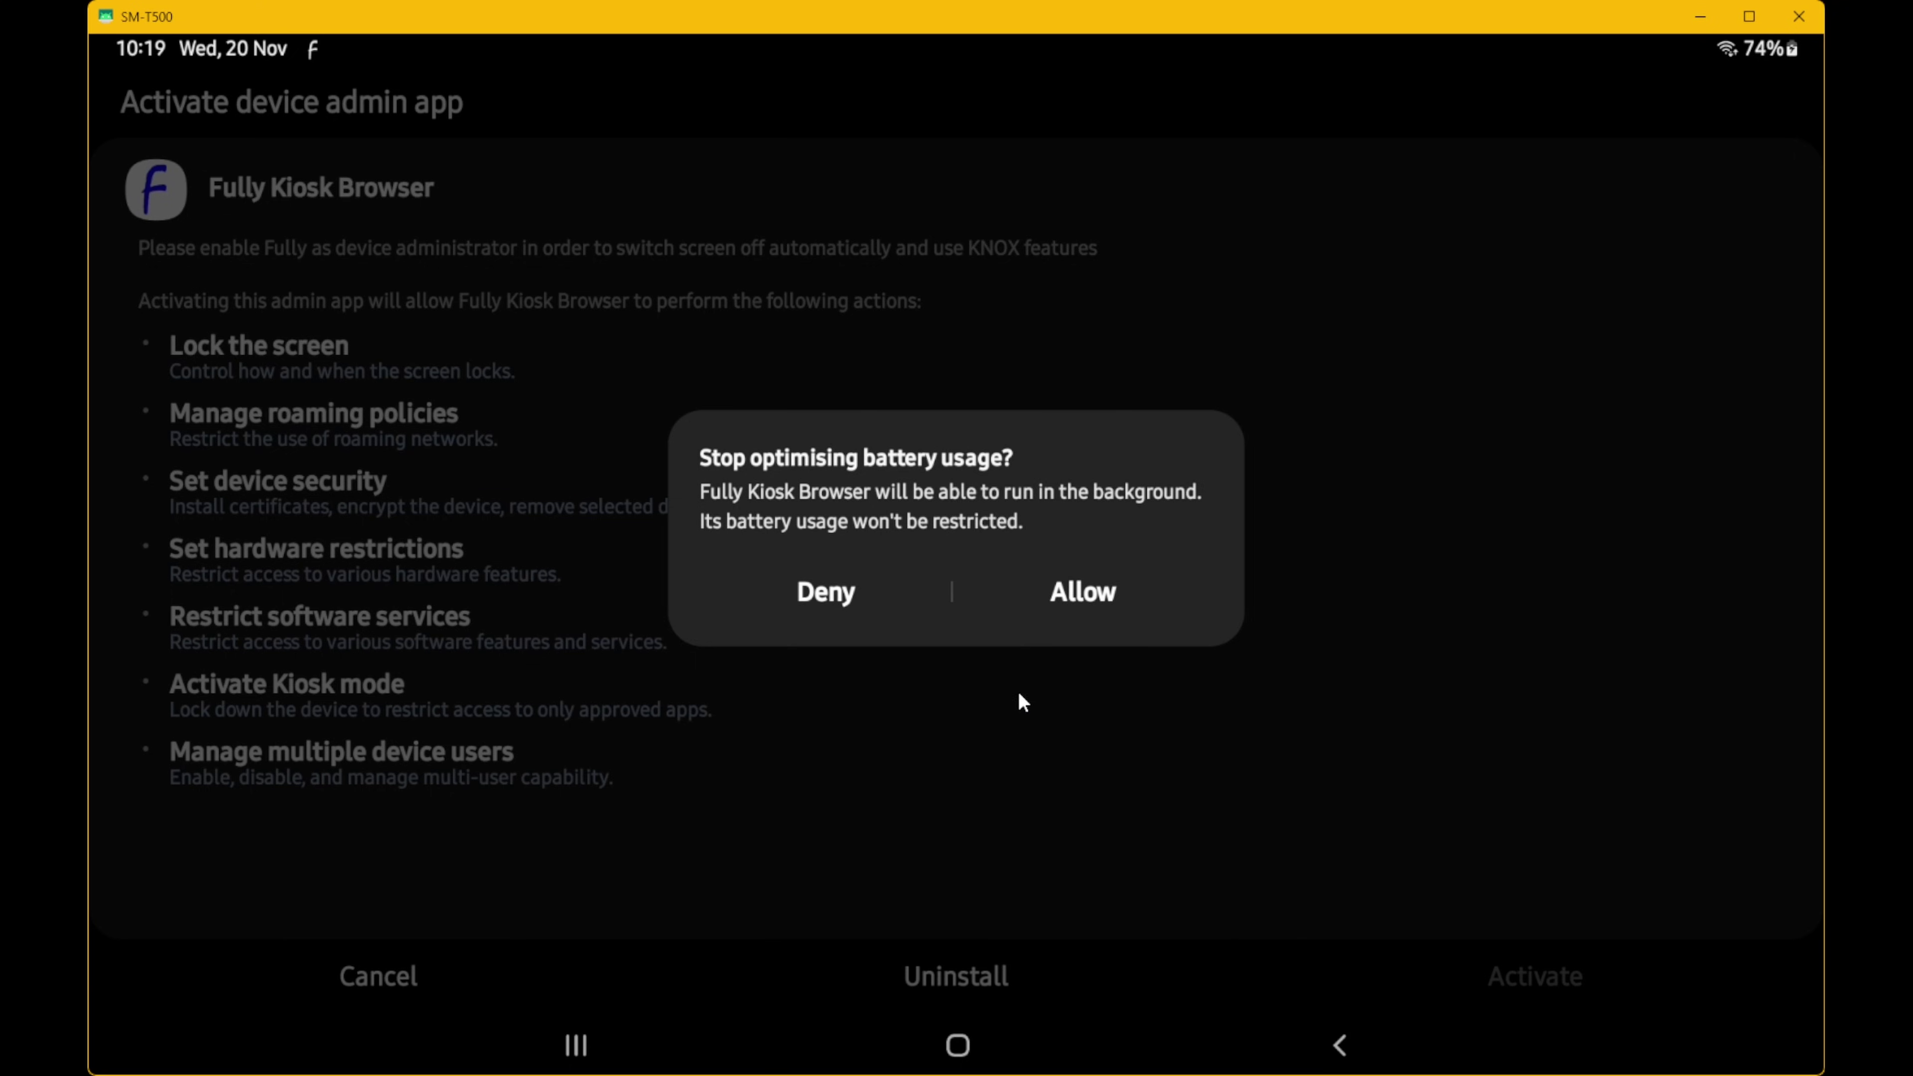
pyautogui.click(1097, 598)
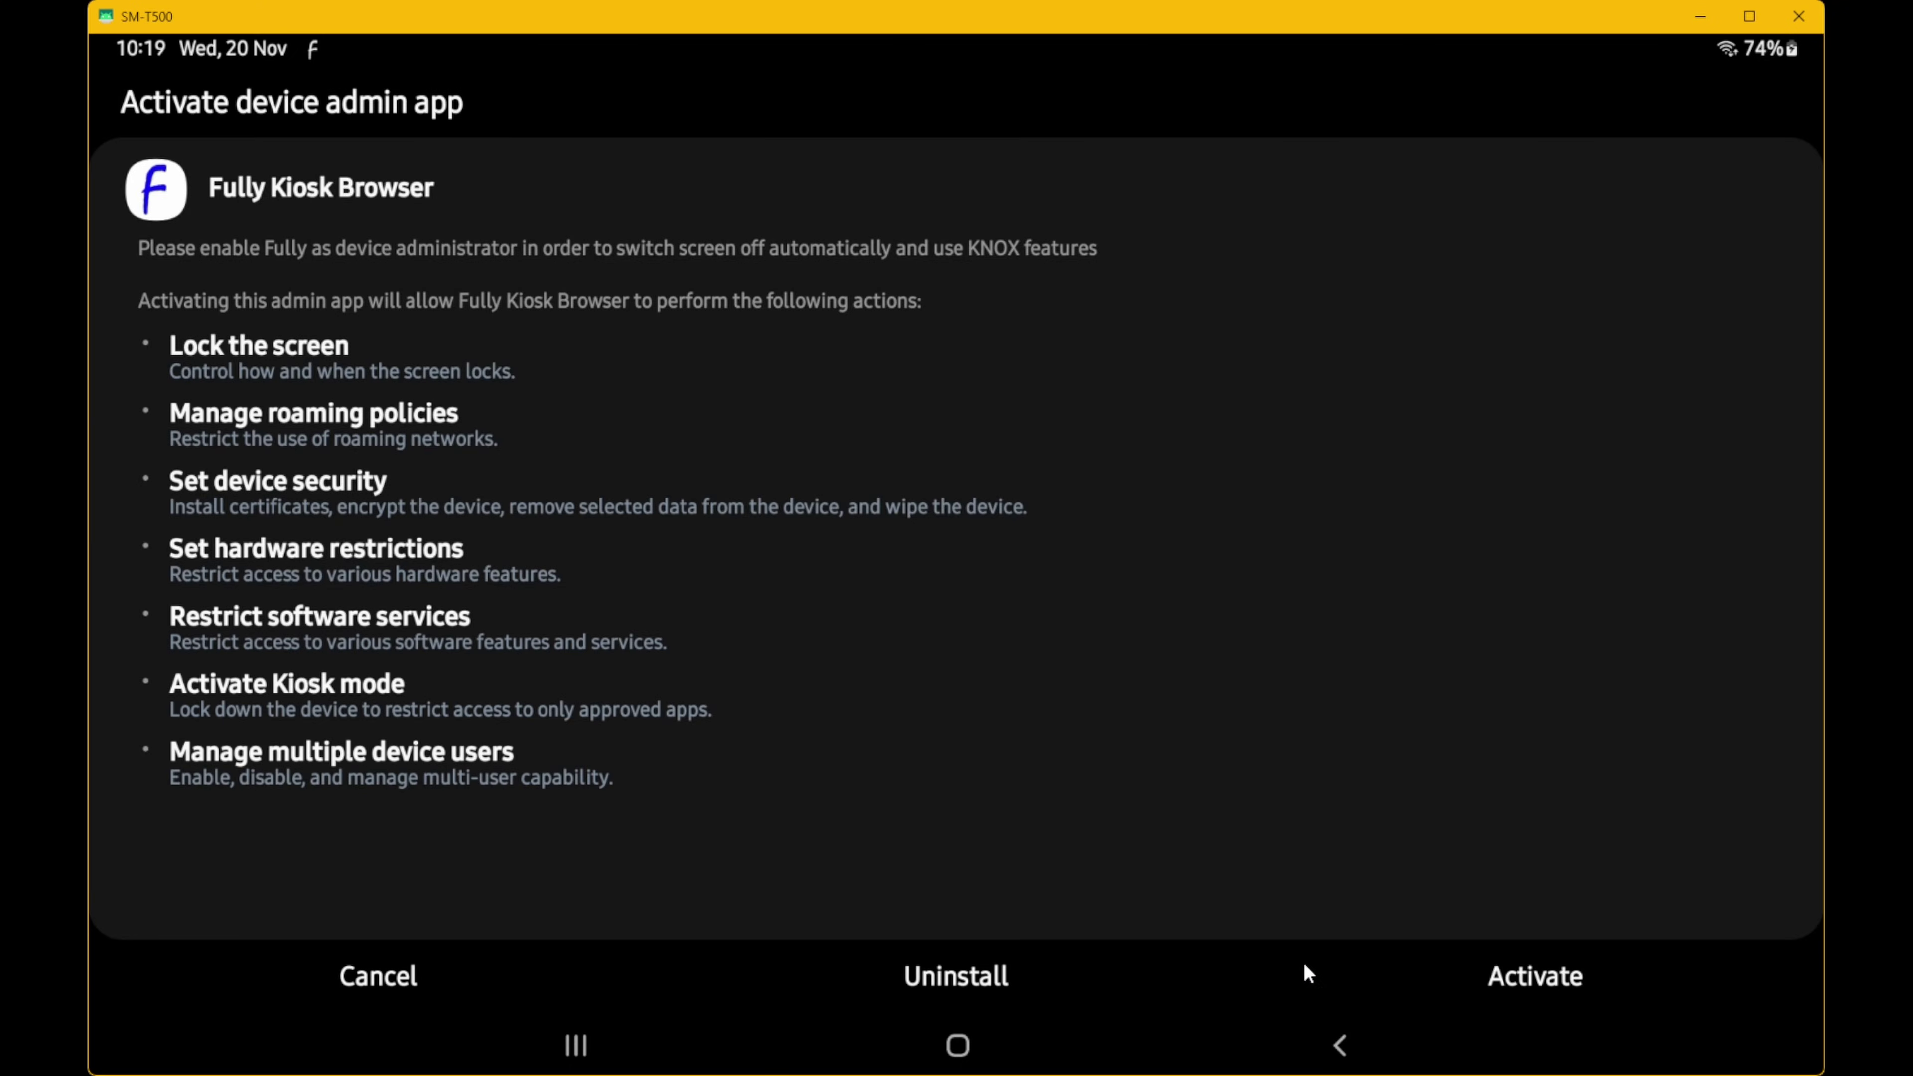
pyautogui.click(1337, 1043)
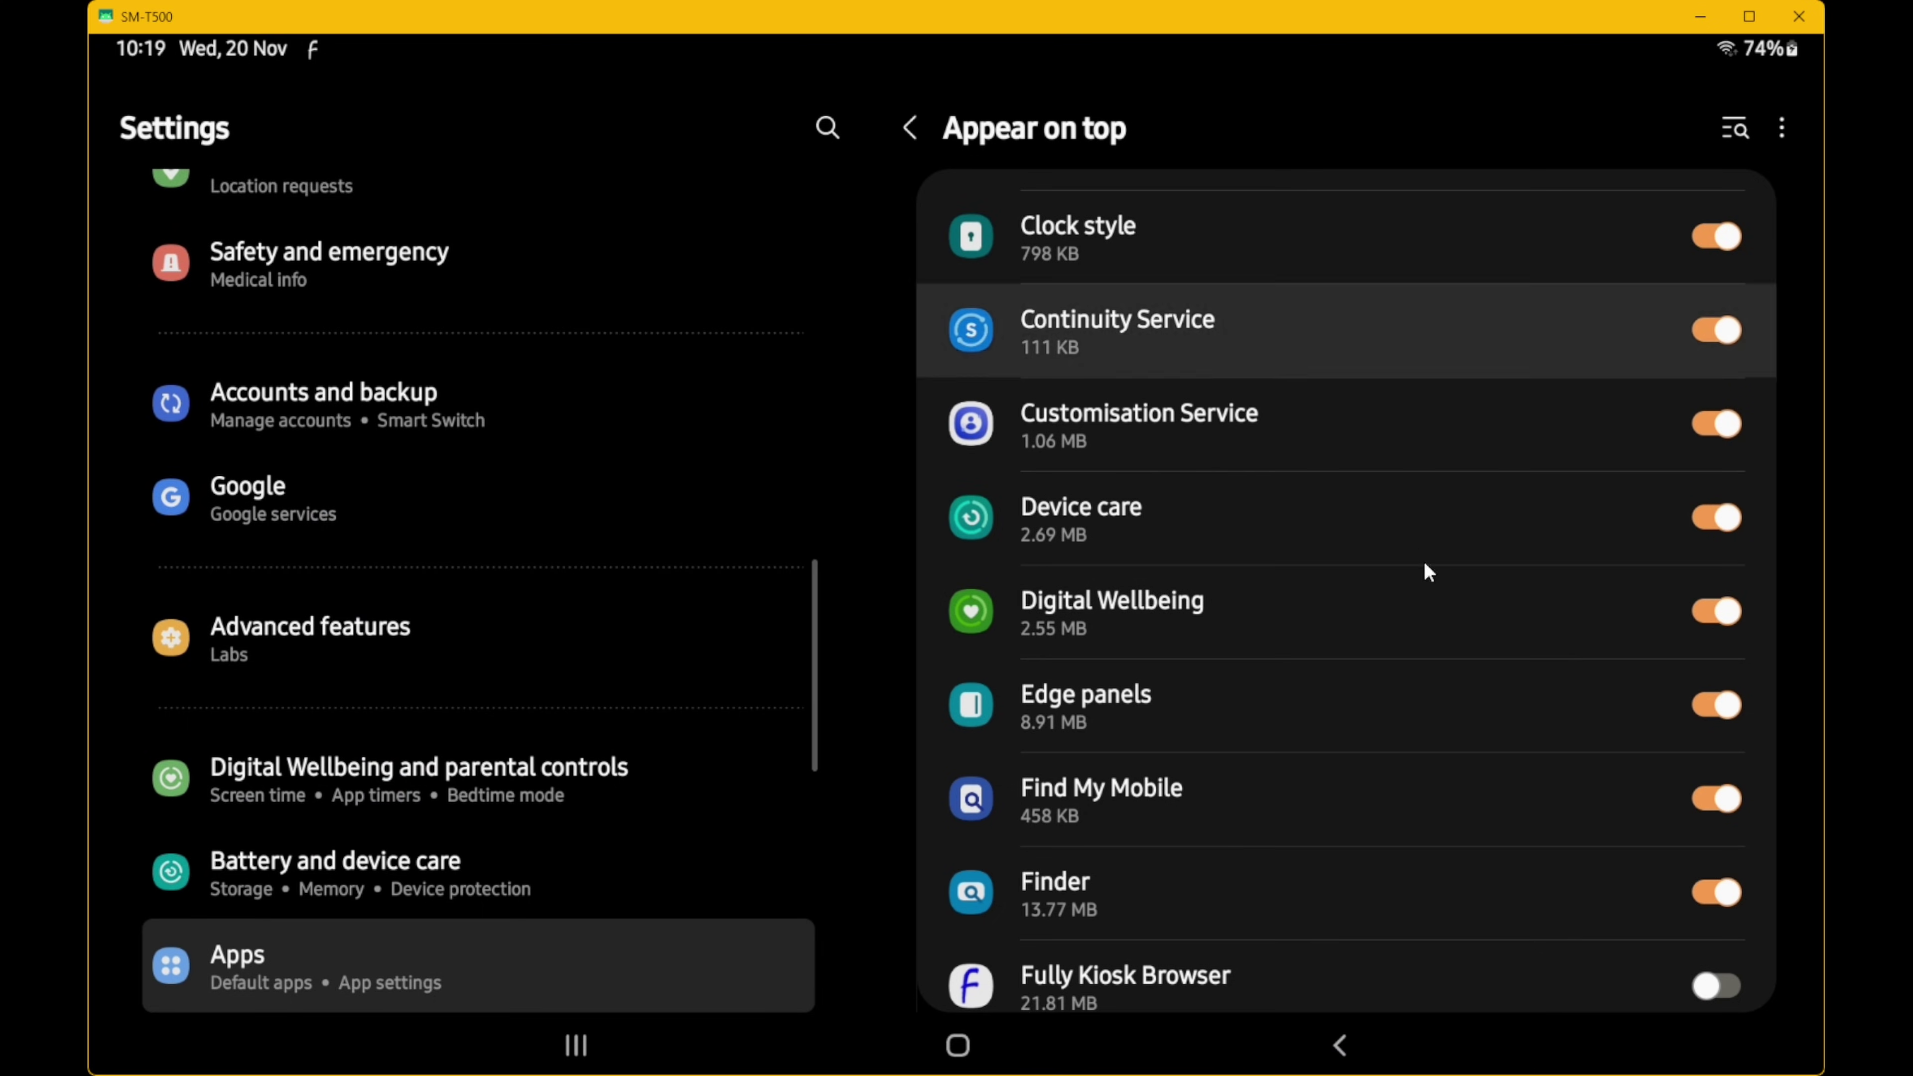
# - Enable Fully Kiosk Browser under Appear on top, Usage data access and Change system settings
pyautogui.scroll(-2, 1420, 684)
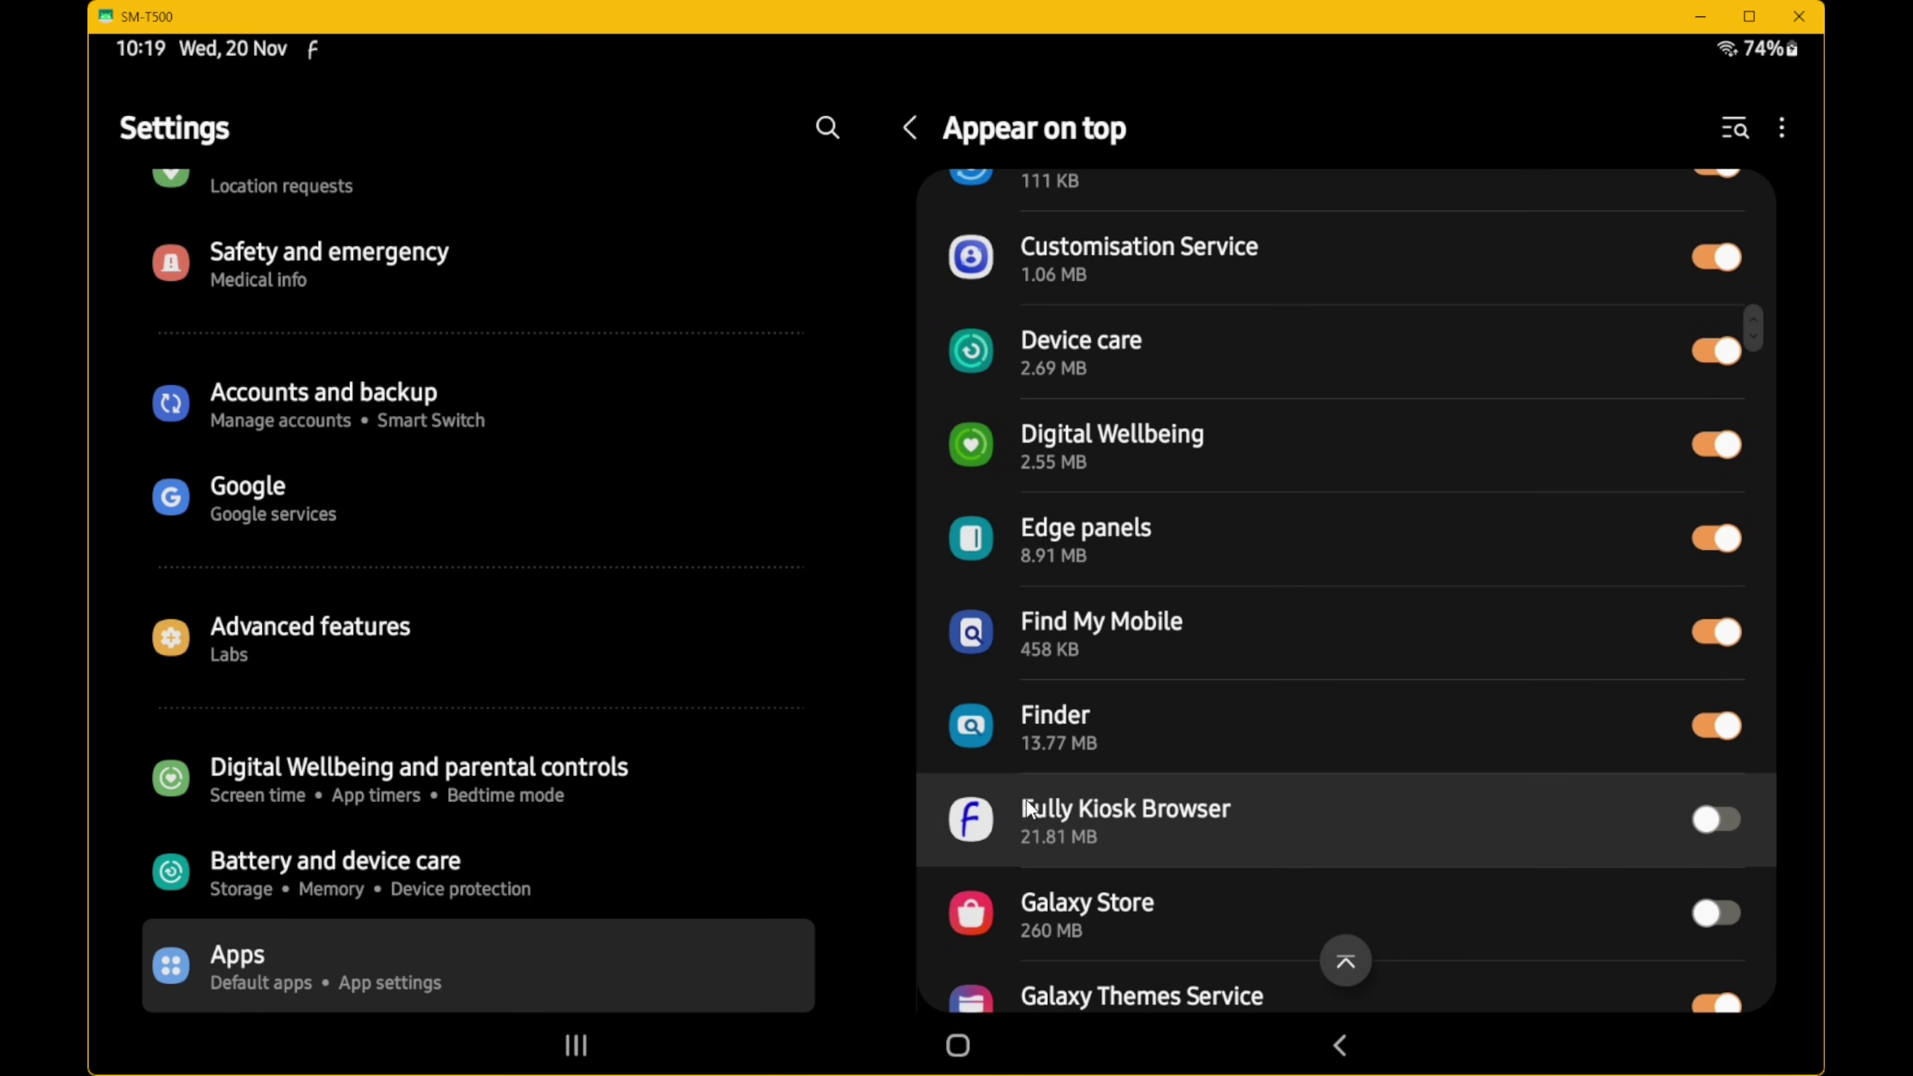
pyautogui.click(1712, 819)
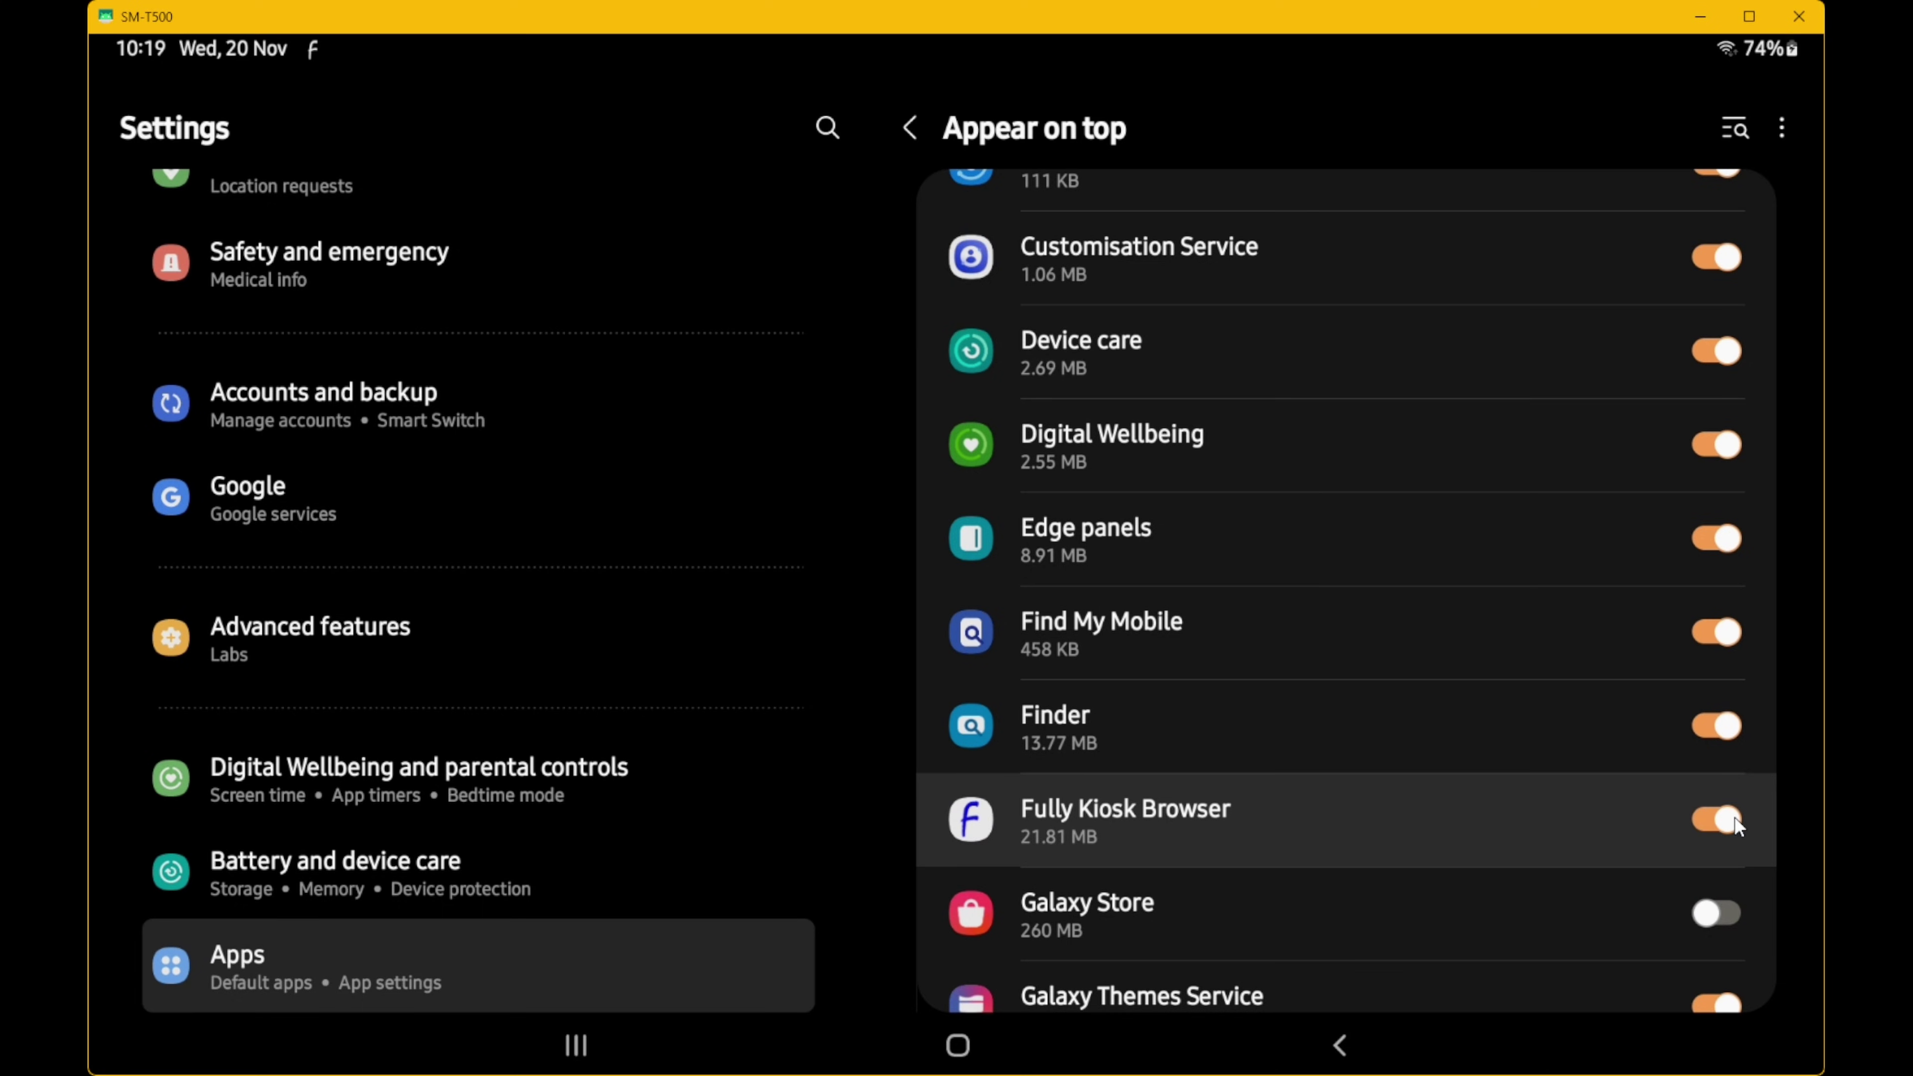
pyautogui.click(1336, 1047)
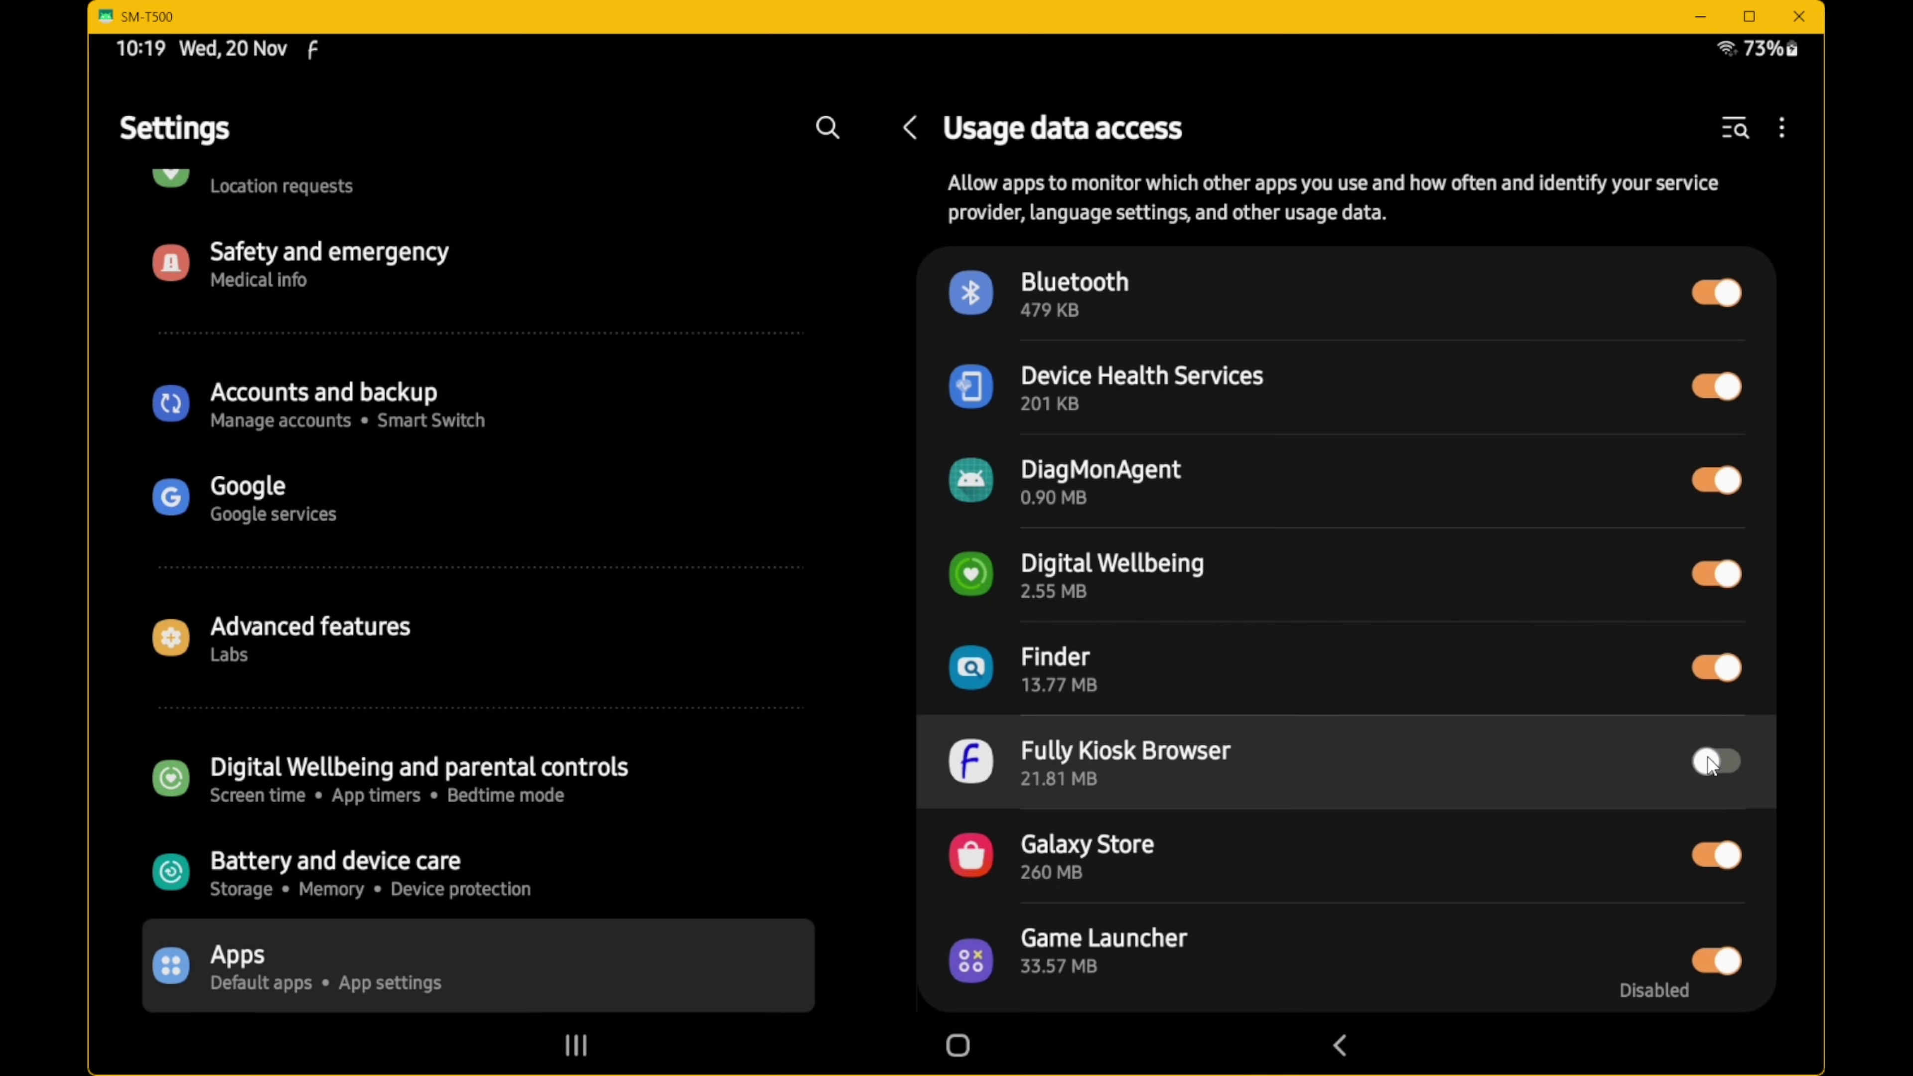
pyautogui.click(1338, 1045)
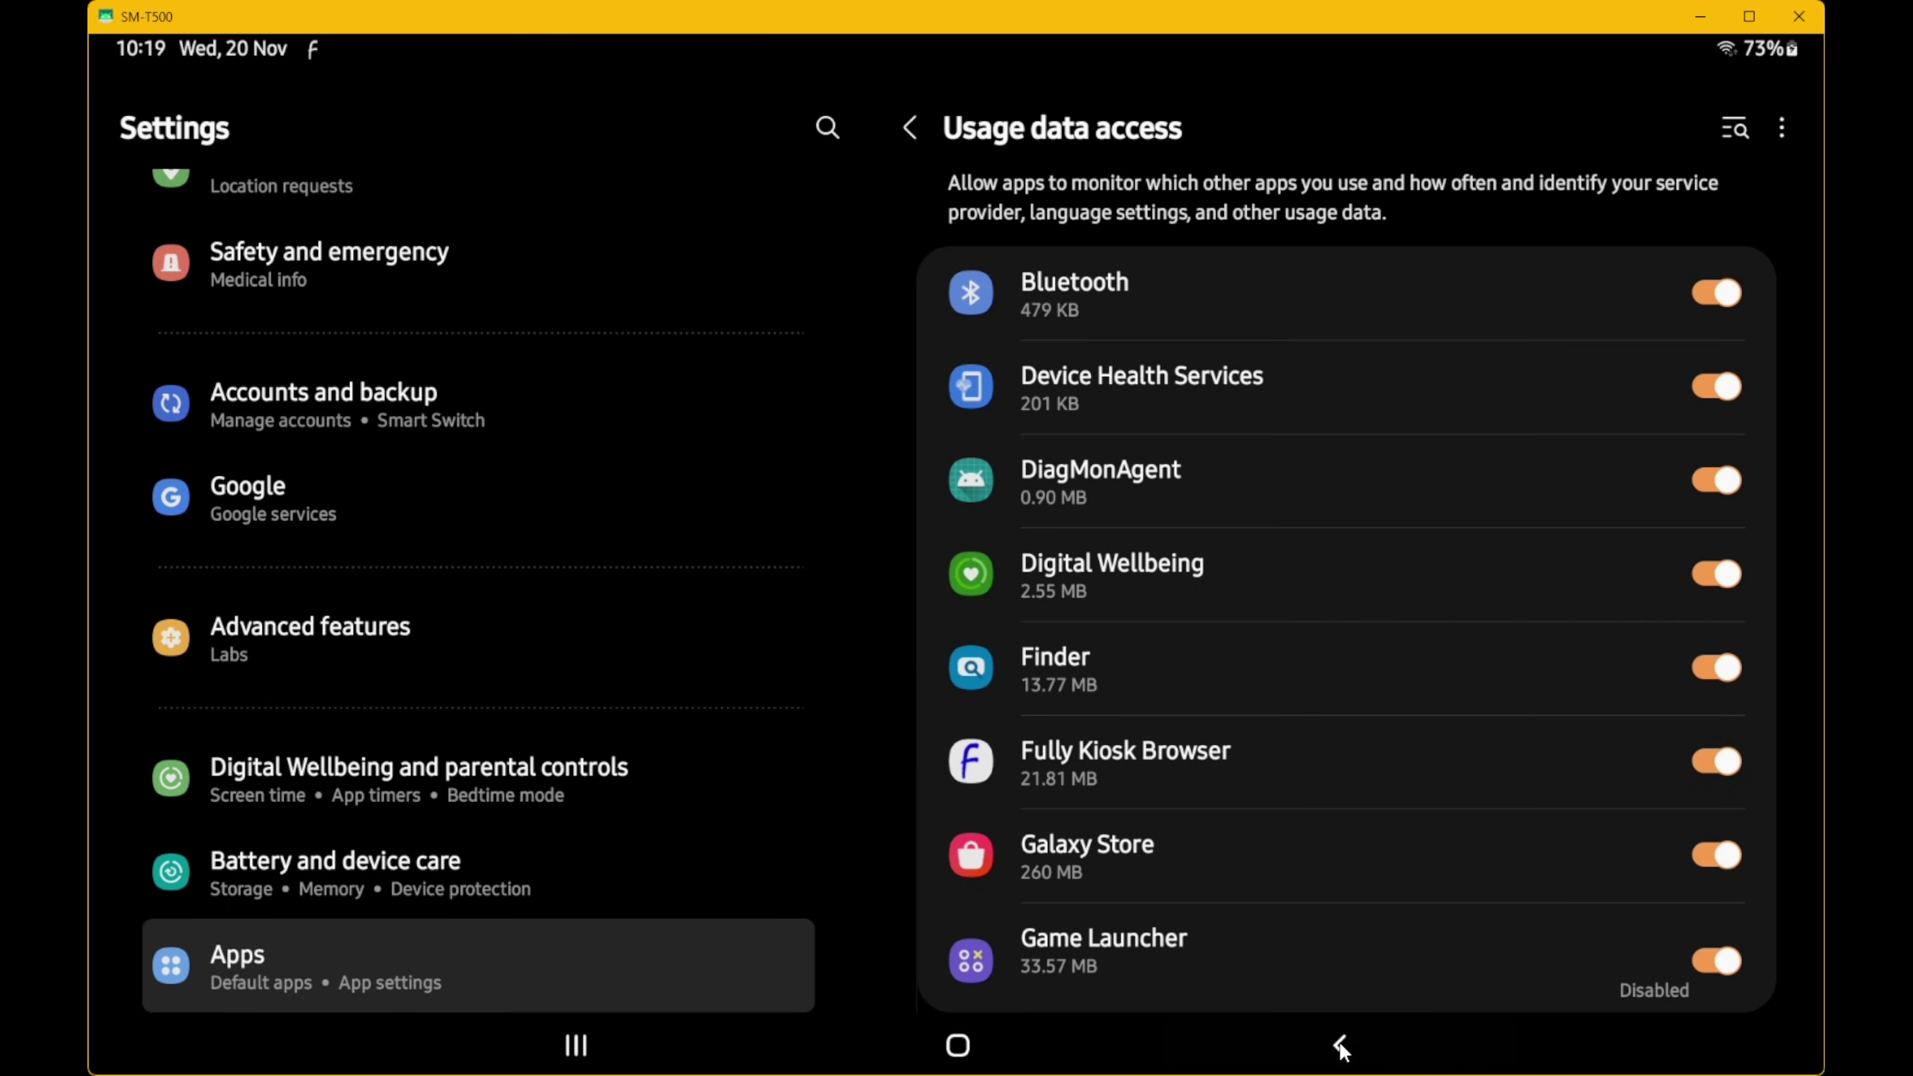
pyautogui.click(1713, 871)
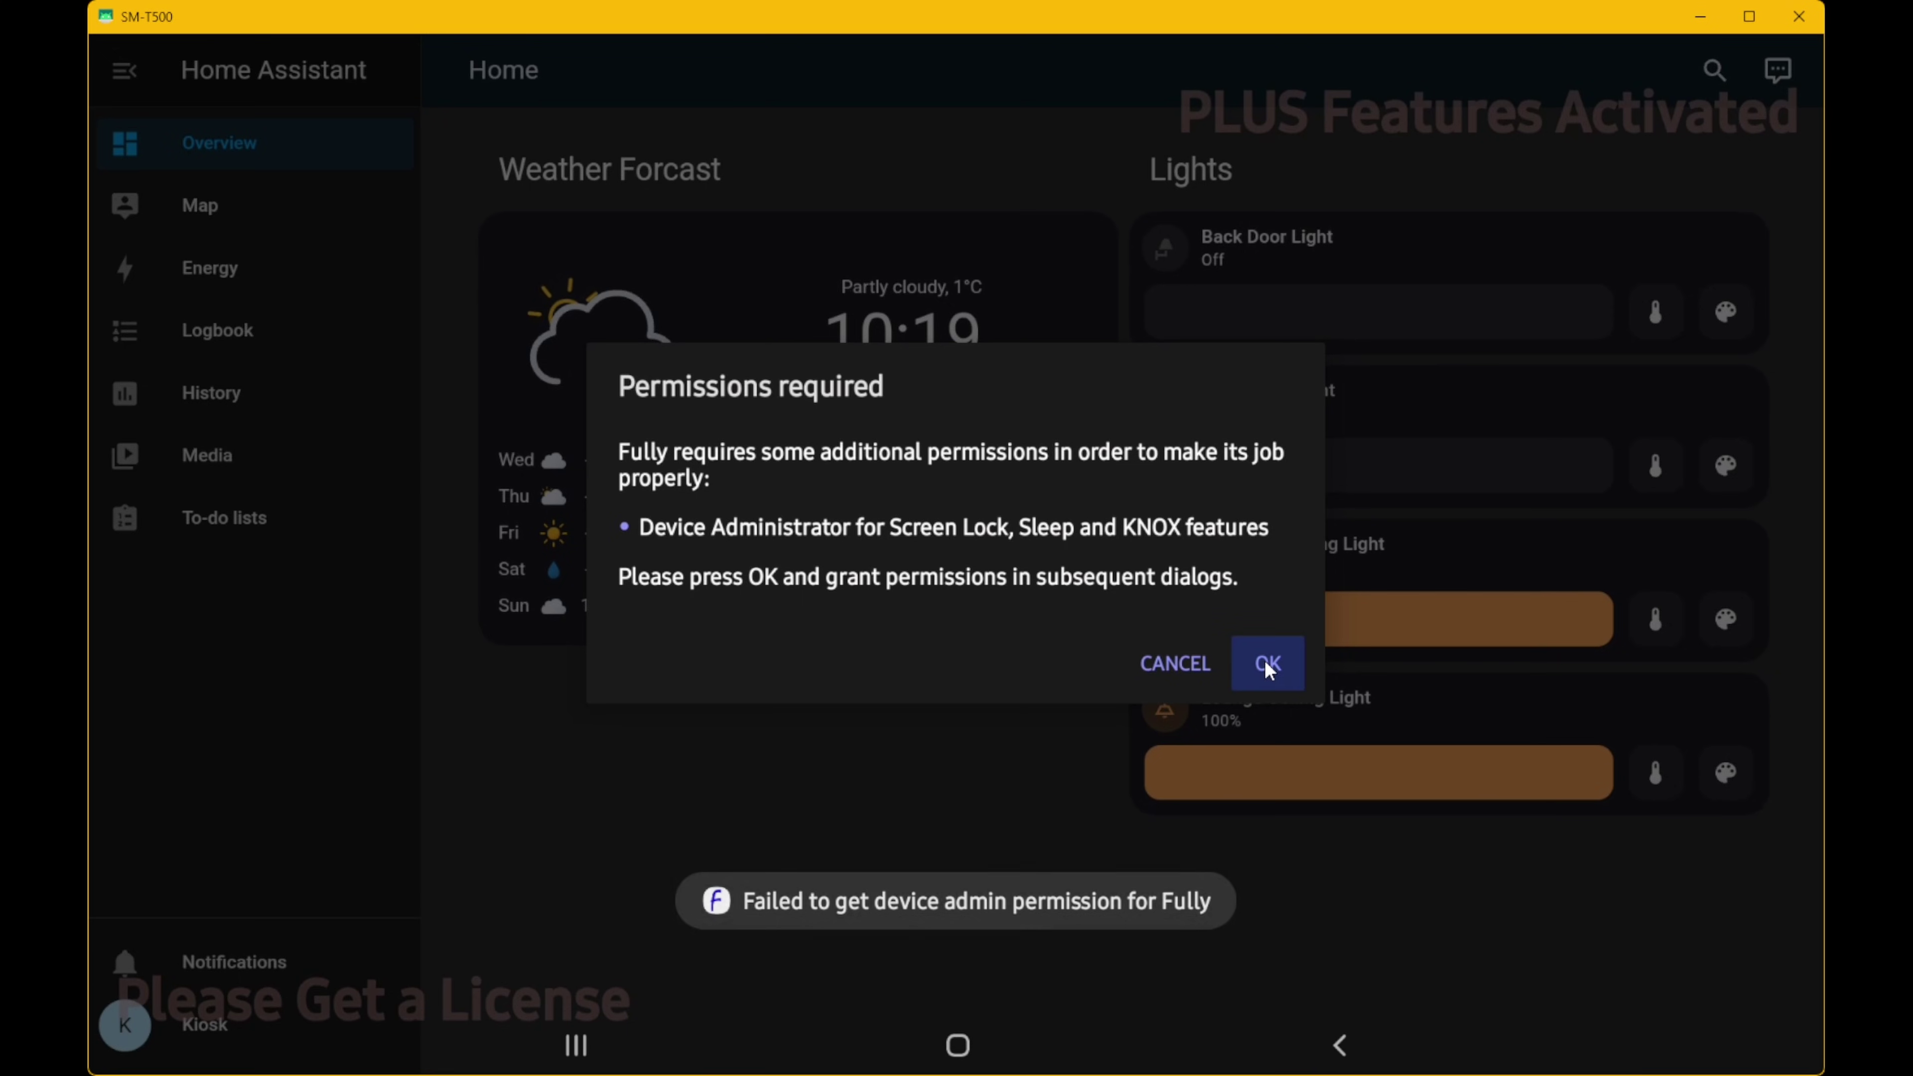
# - Accept the 'Permissions required' notice to reach the device admin activation screen
pyautogui.click(1273, 659)
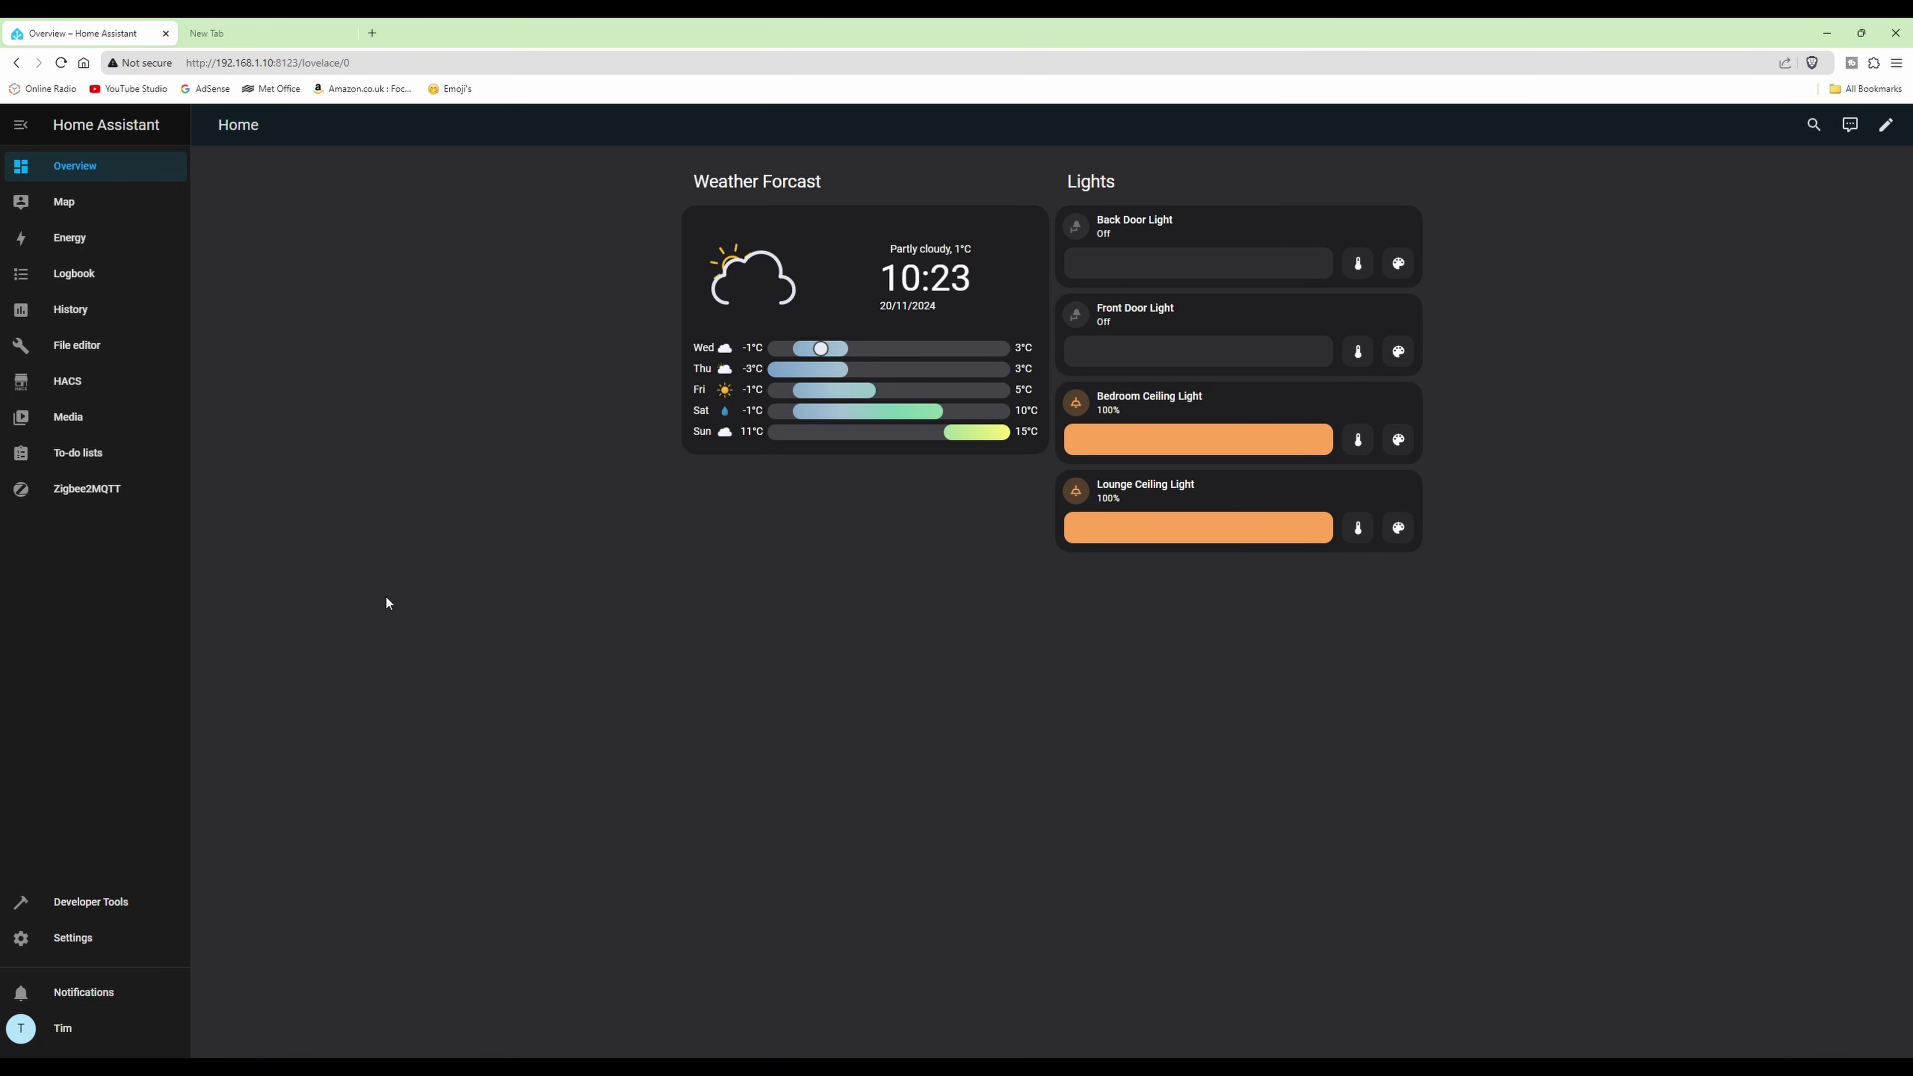
# - From Settings > Devices & Services, add an integration and search for 'fully kiosk'
pyautogui.click(76, 938)
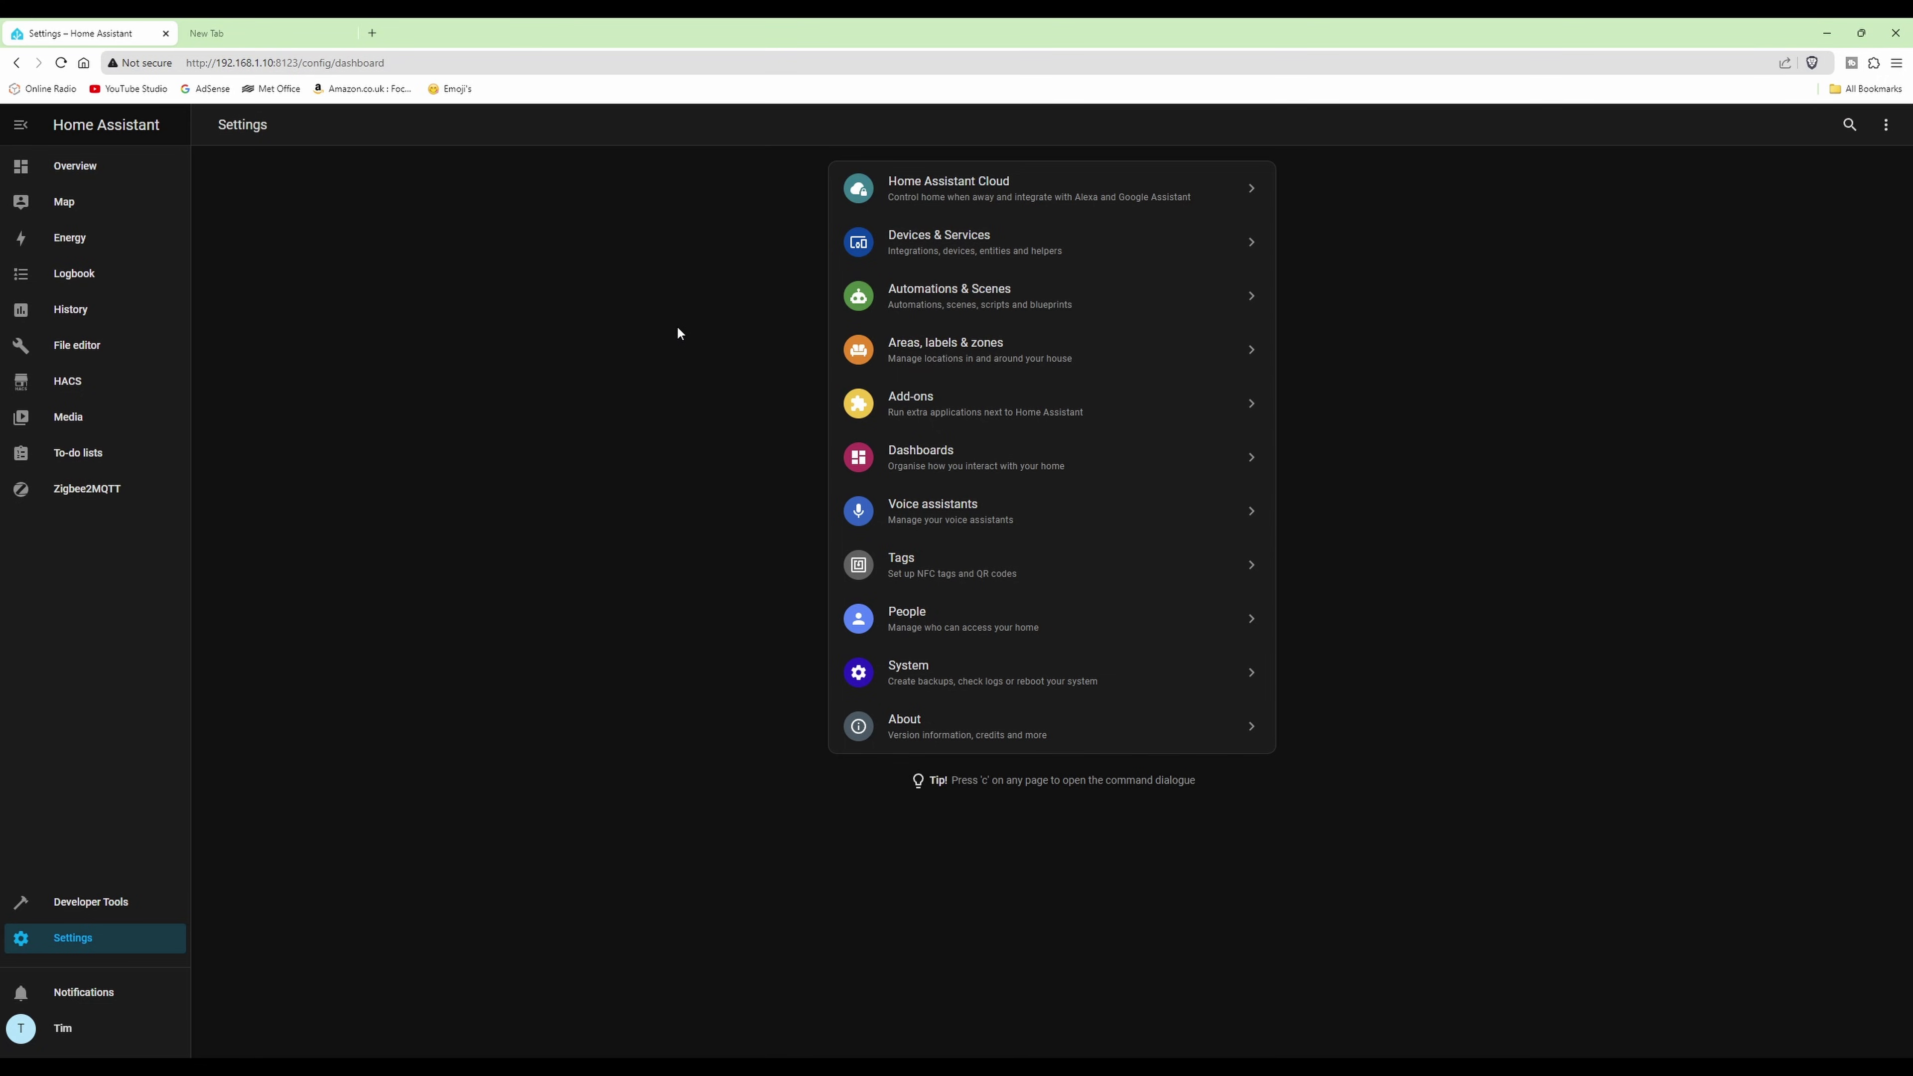
pyautogui.click(961, 249)
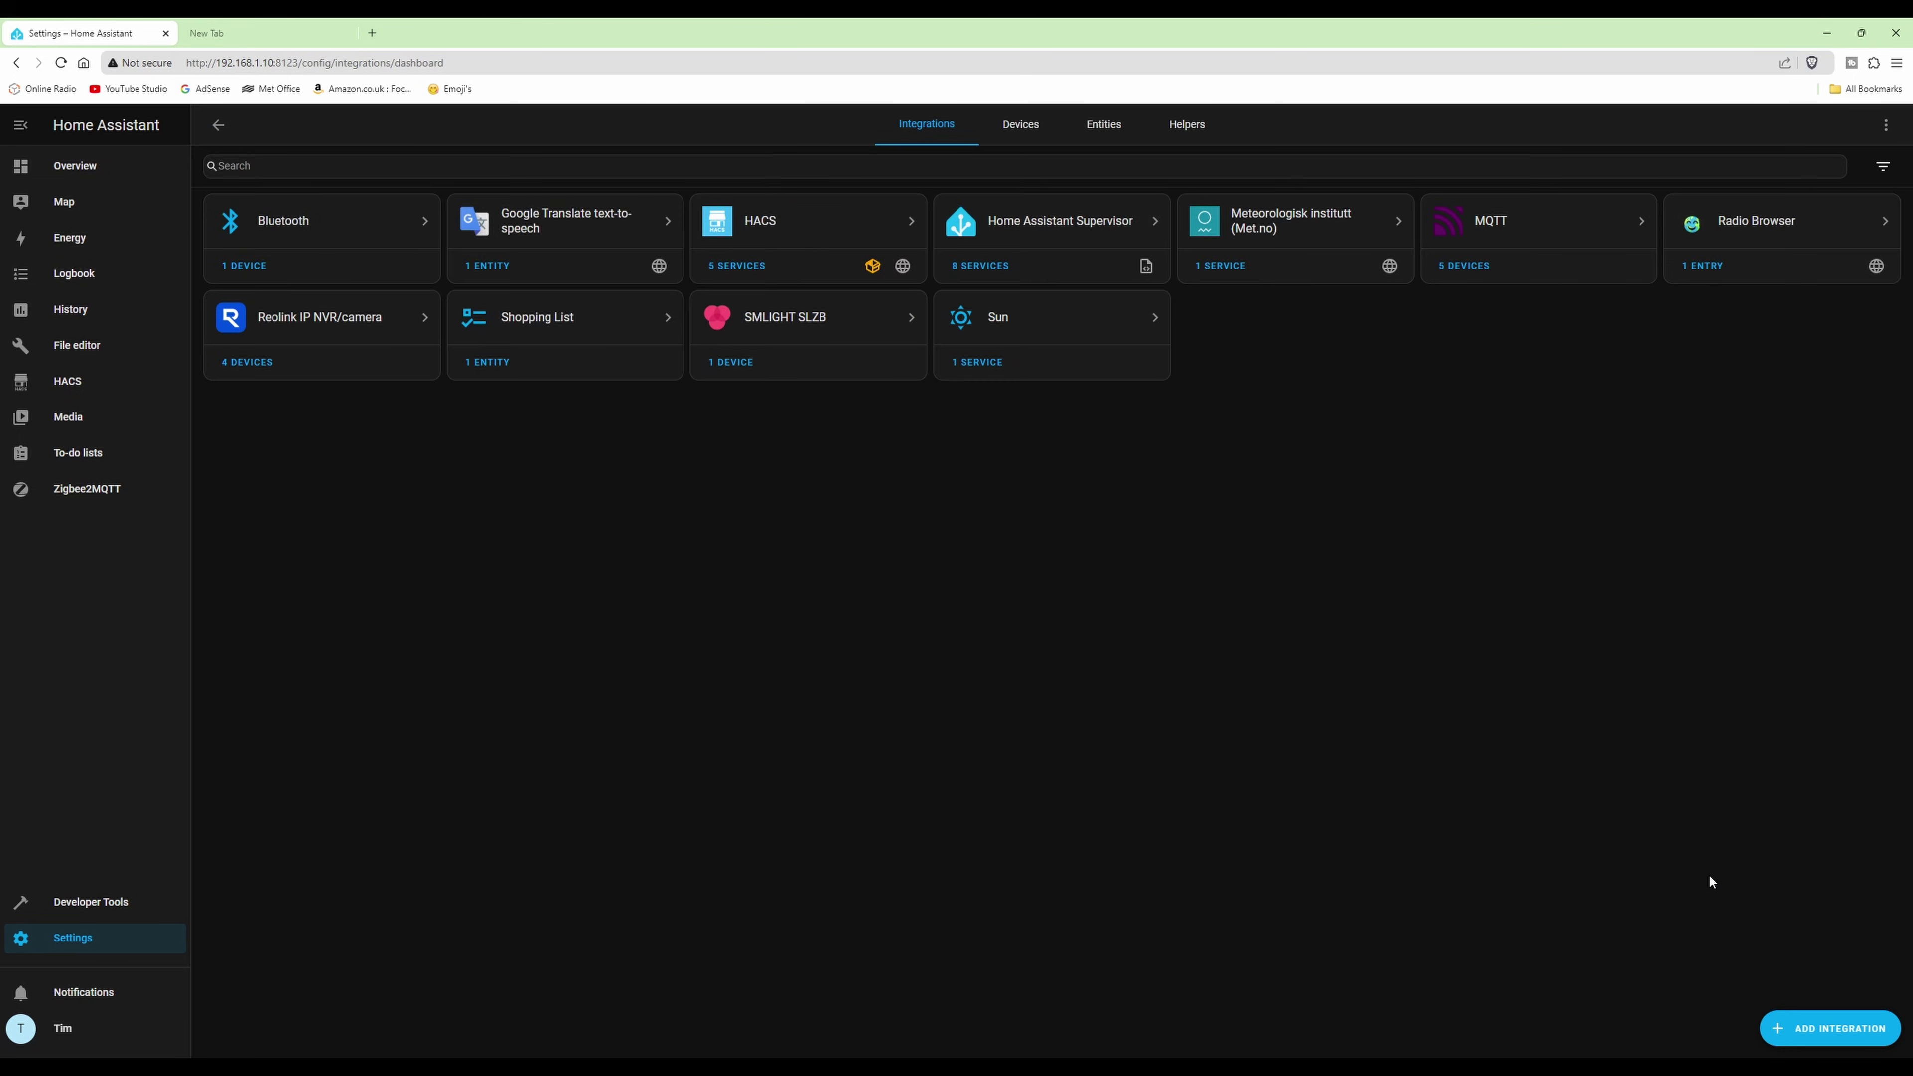
pyautogui.click(1844, 1036)
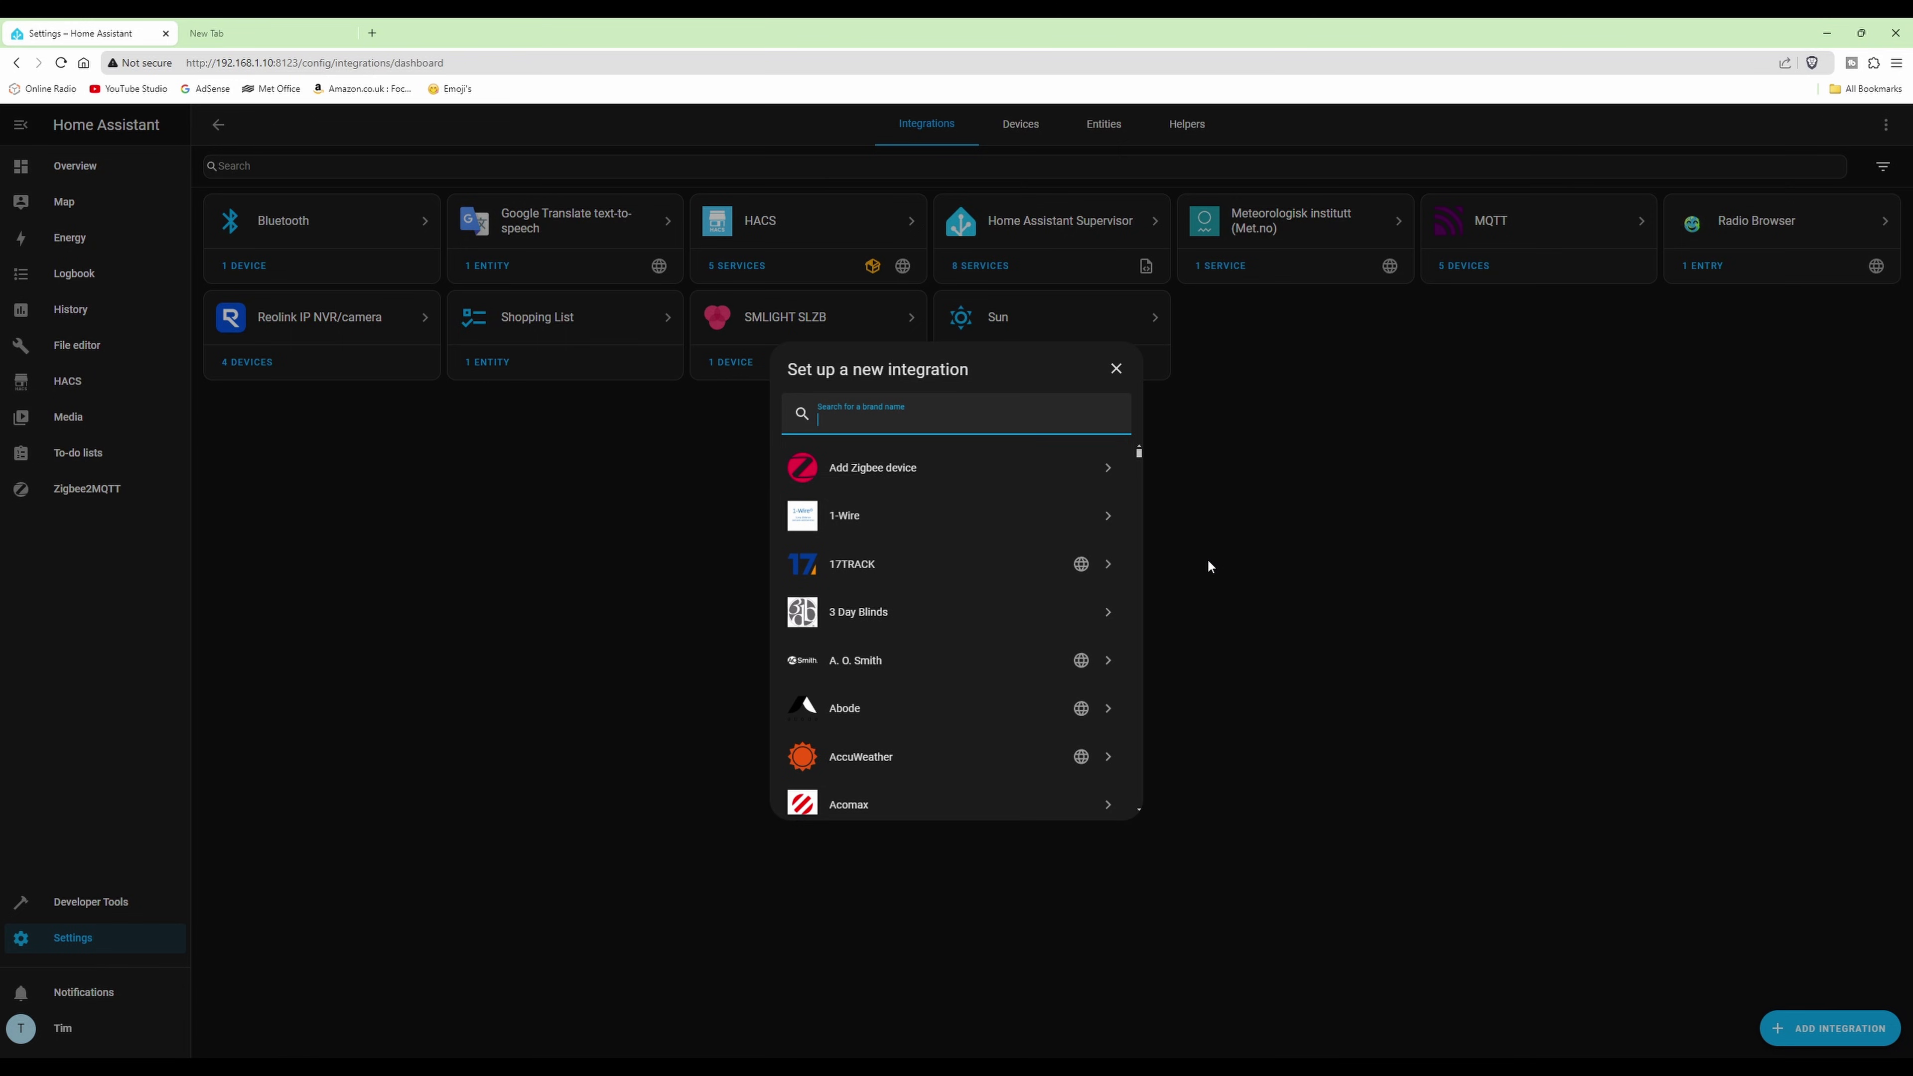
pyautogui.write('fully kiosk')
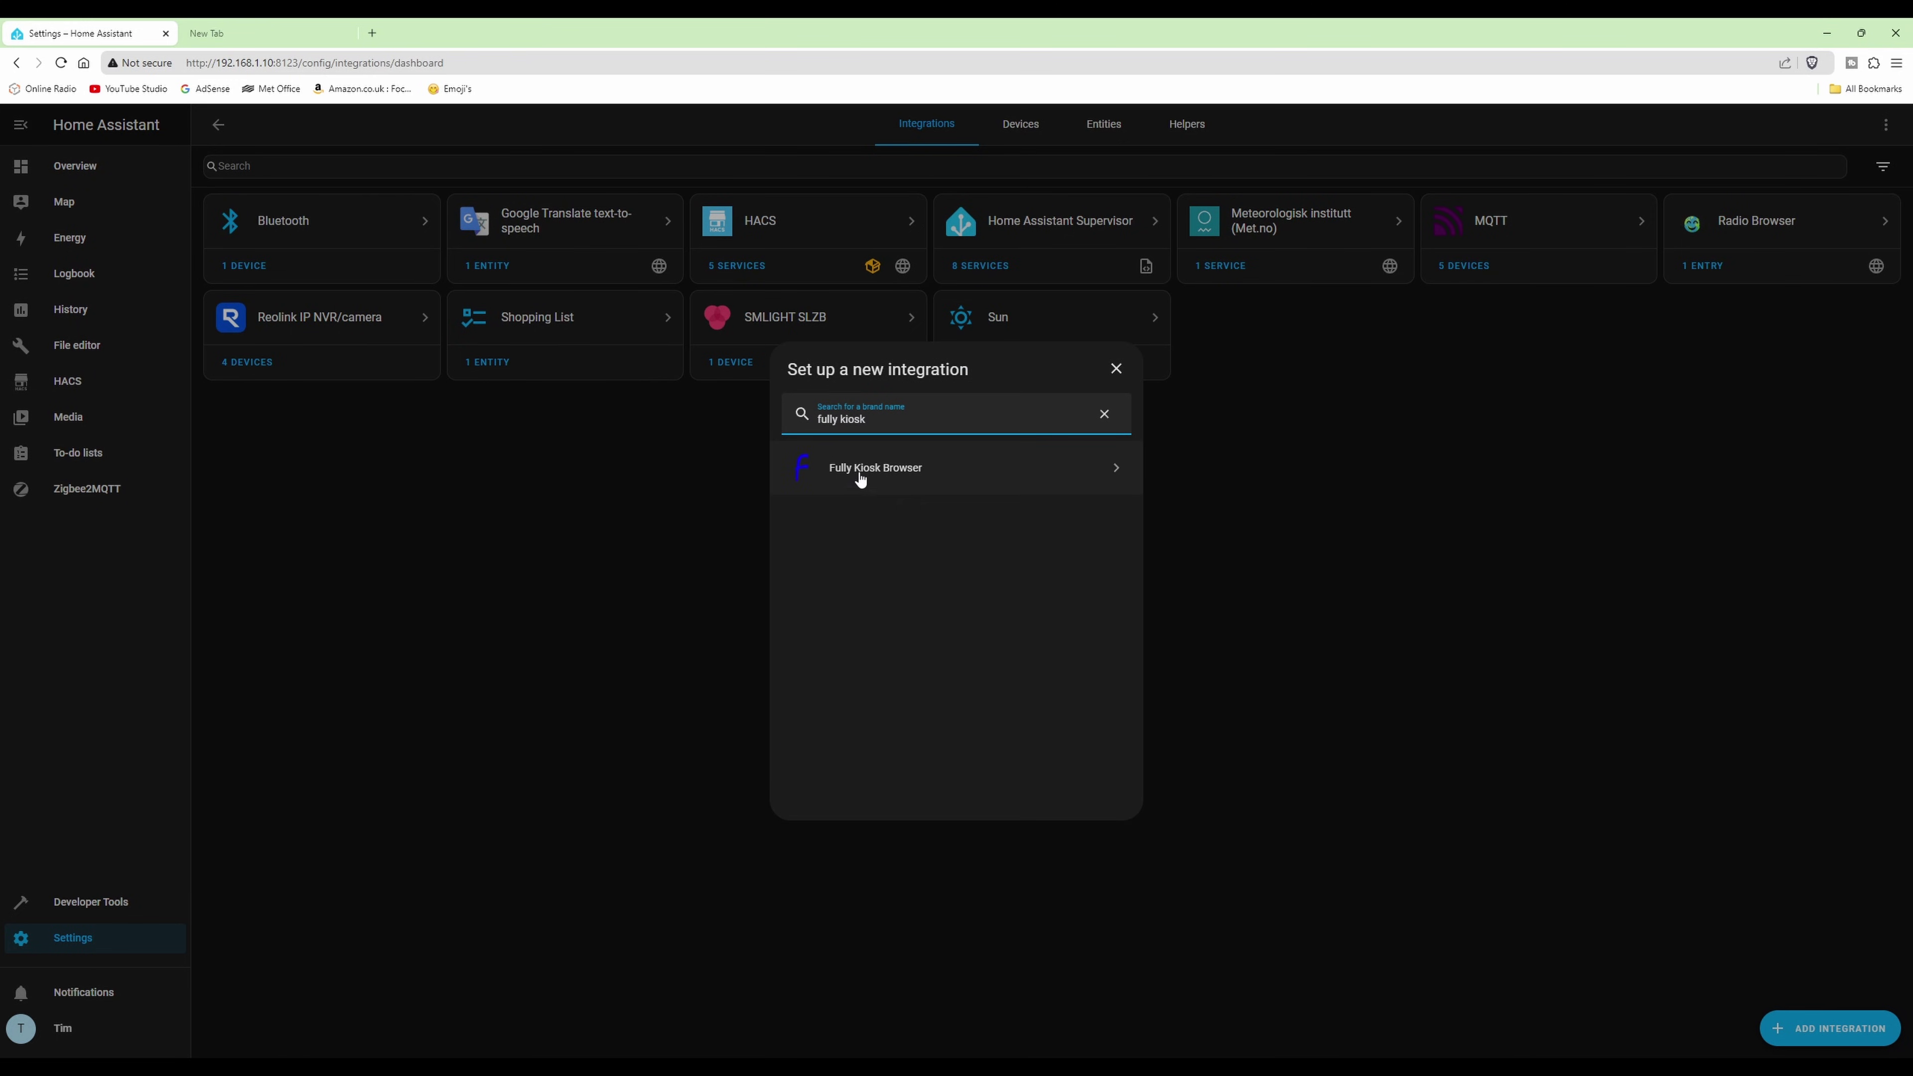
# - Choose Fully Kiosk Browser, enter host 192.168.1.183 and the Fully password, and submit
pyautogui.click(900, 469)
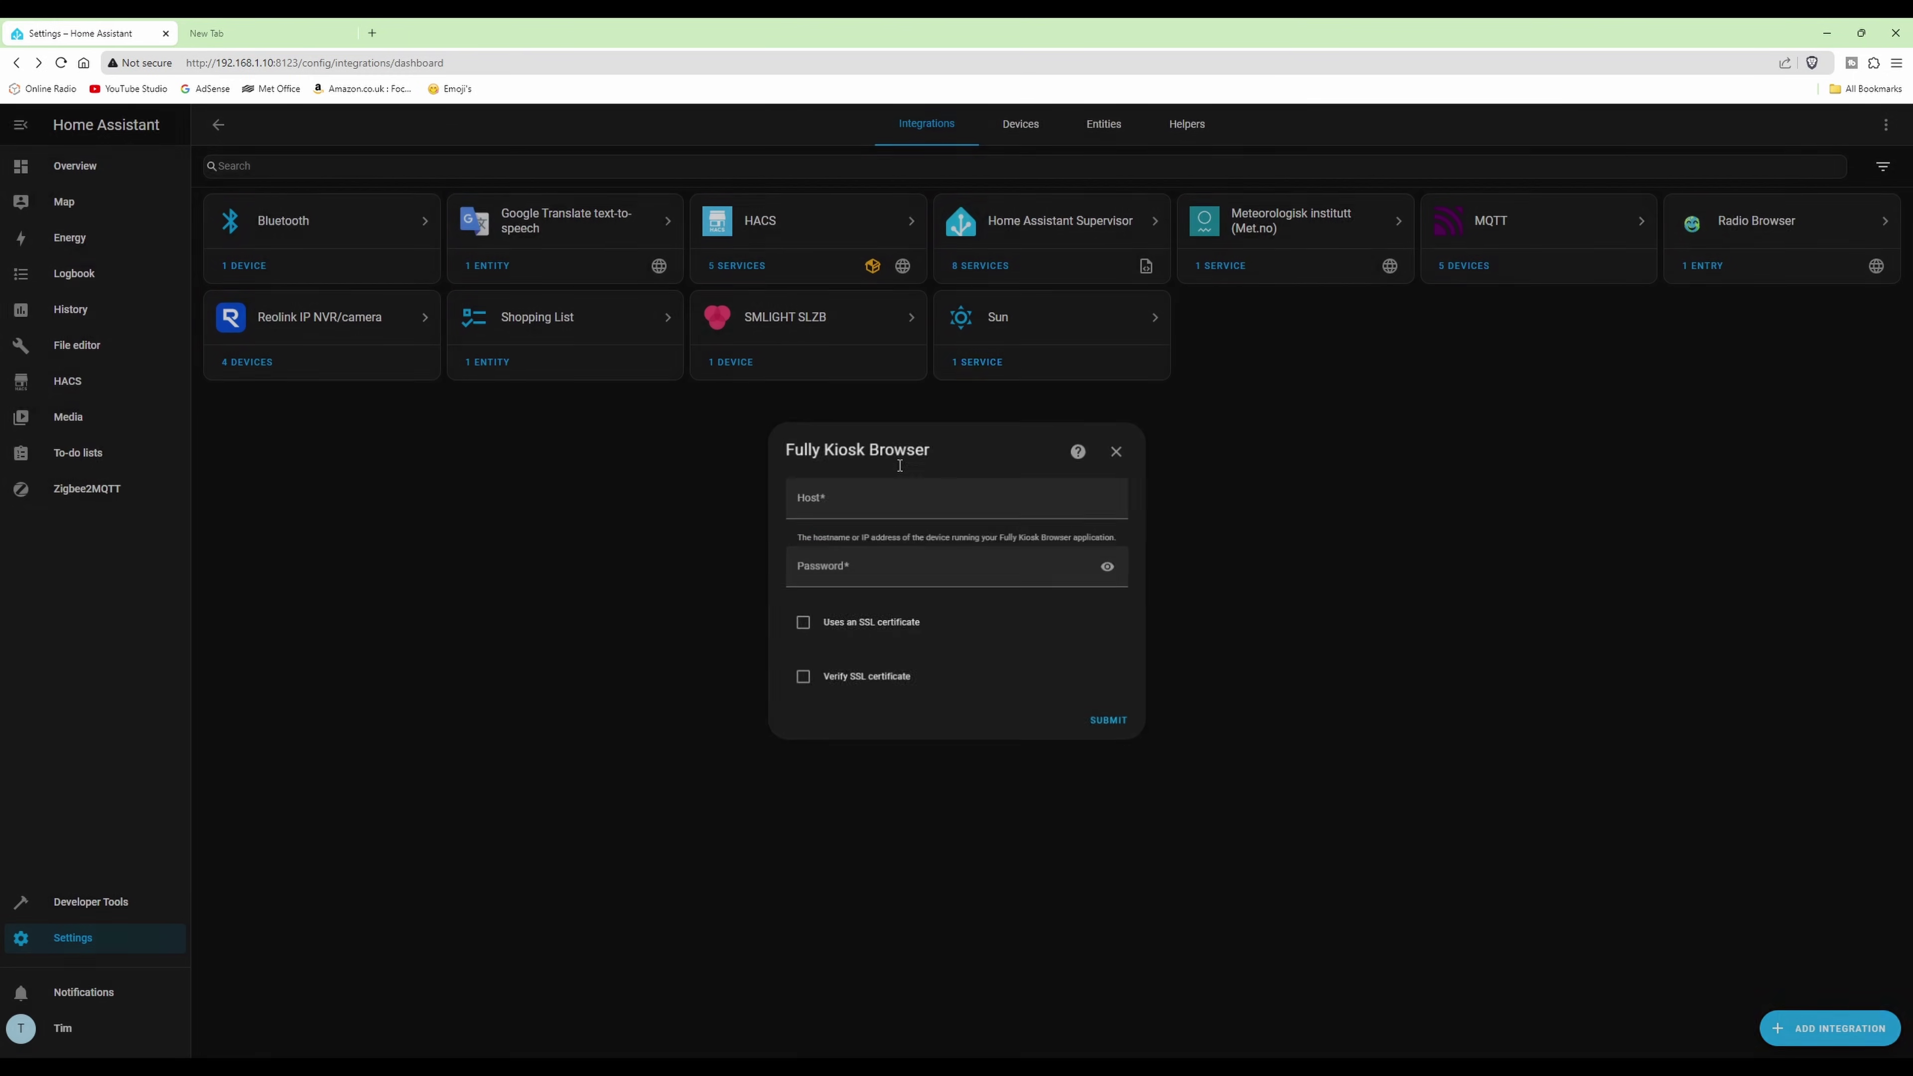
pyautogui.click(1119, 516)
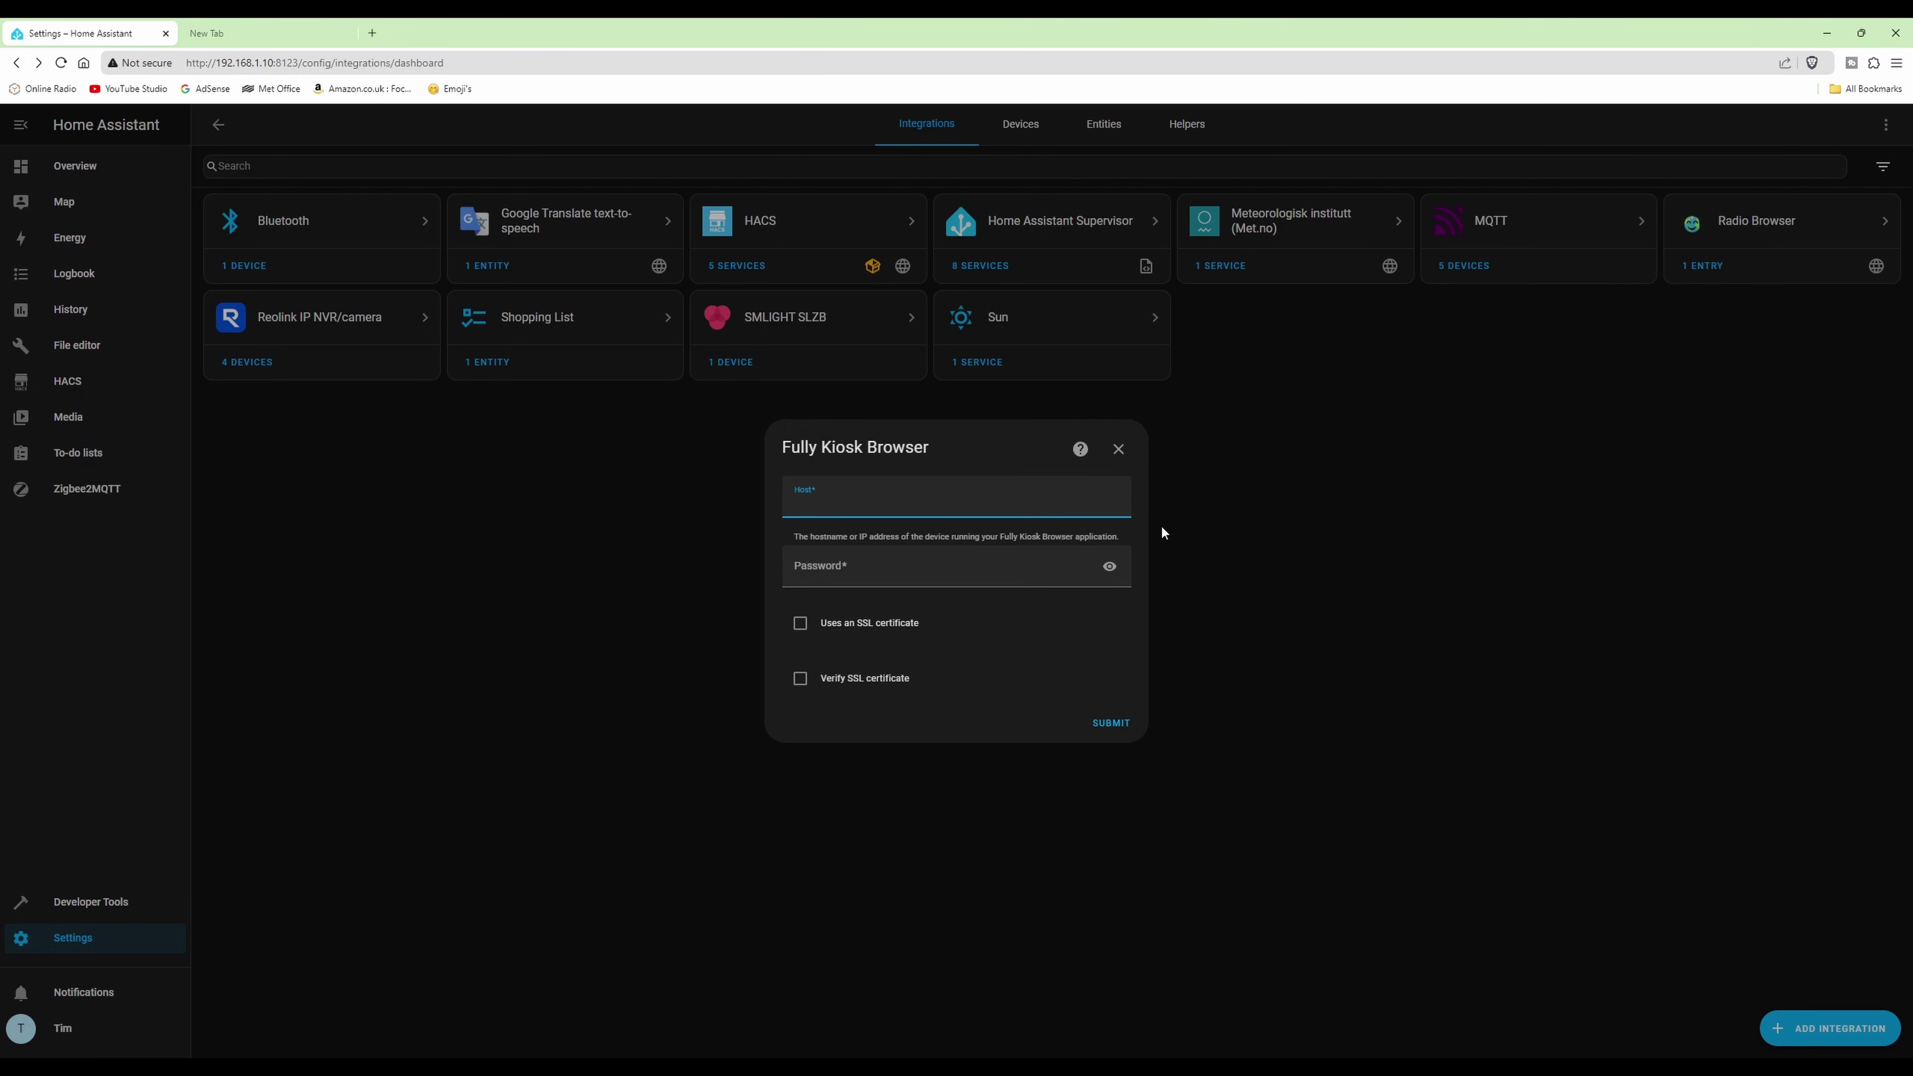
pyautogui.hotkey('ctrl', 'v')
pyautogui.click(962, 573)
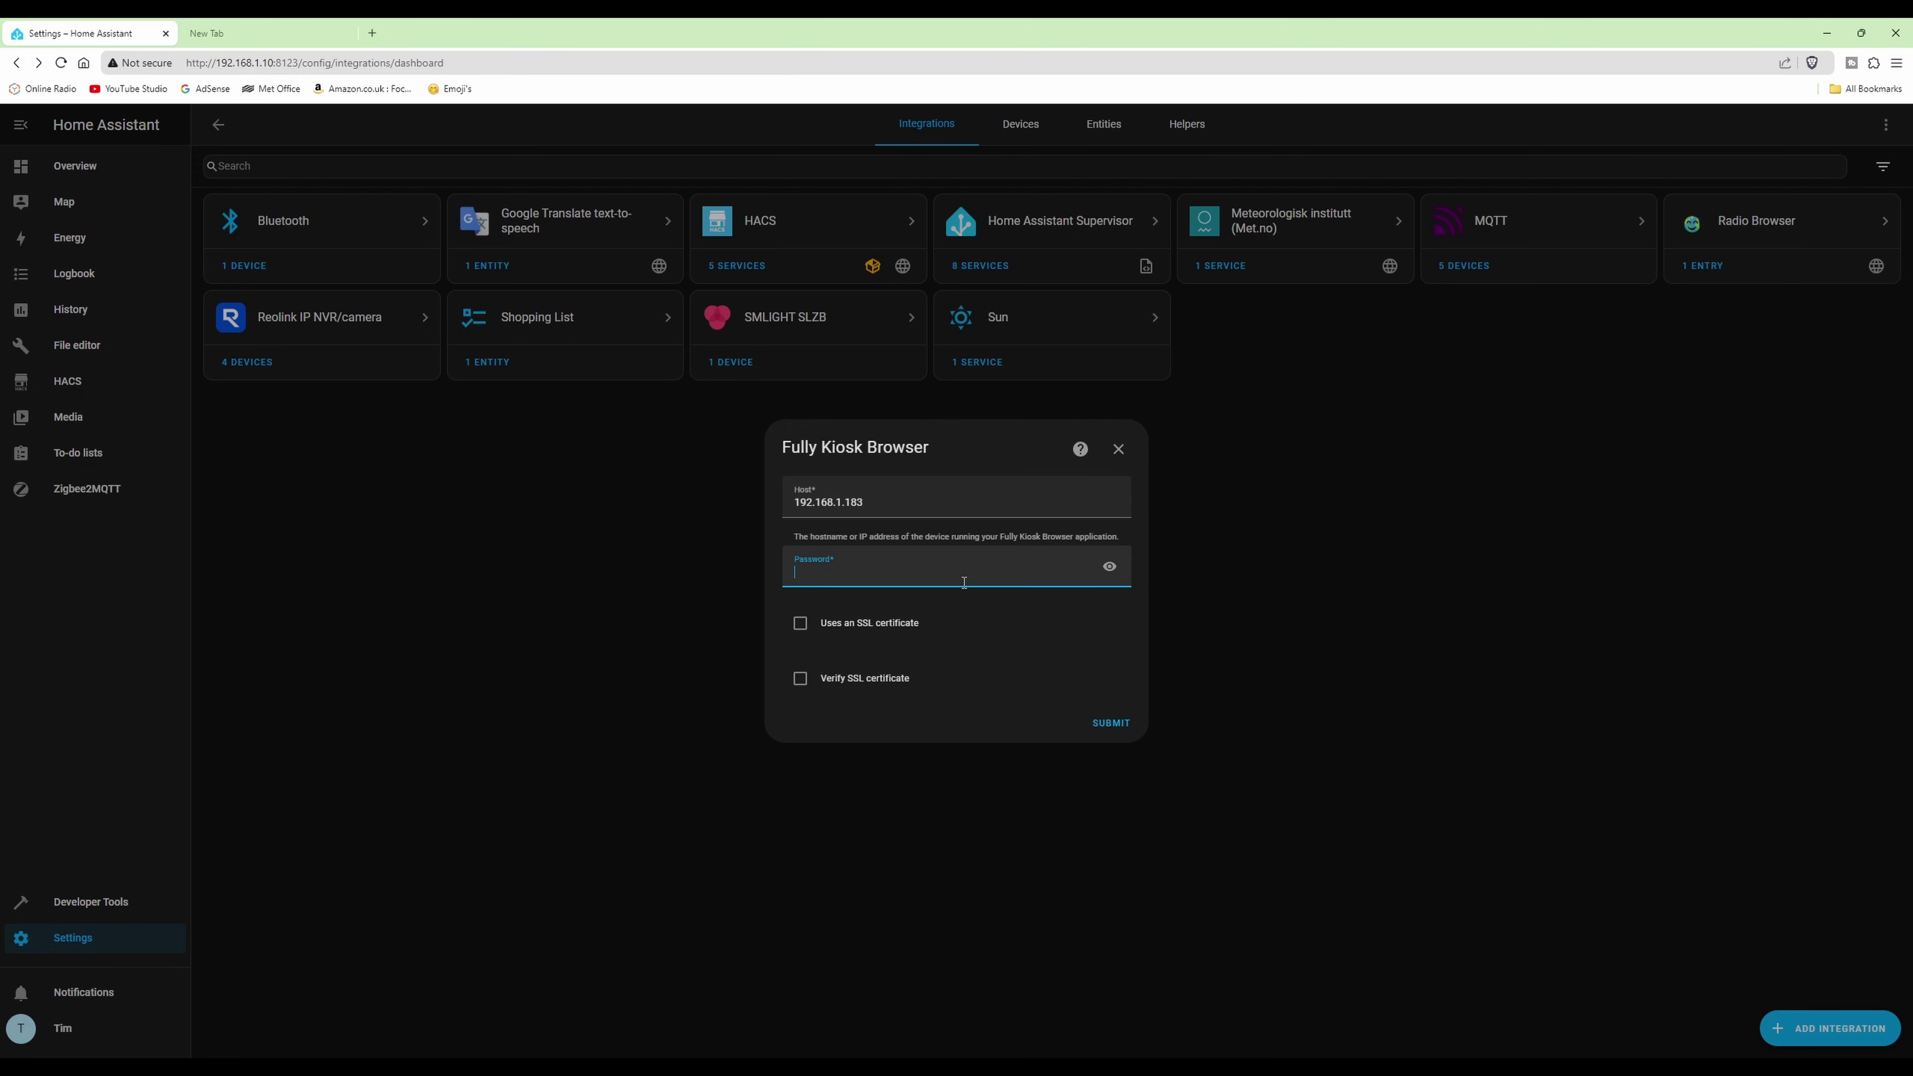
pyautogui.hotkey('ctrl', 'v')
pyautogui.click(1109, 722)
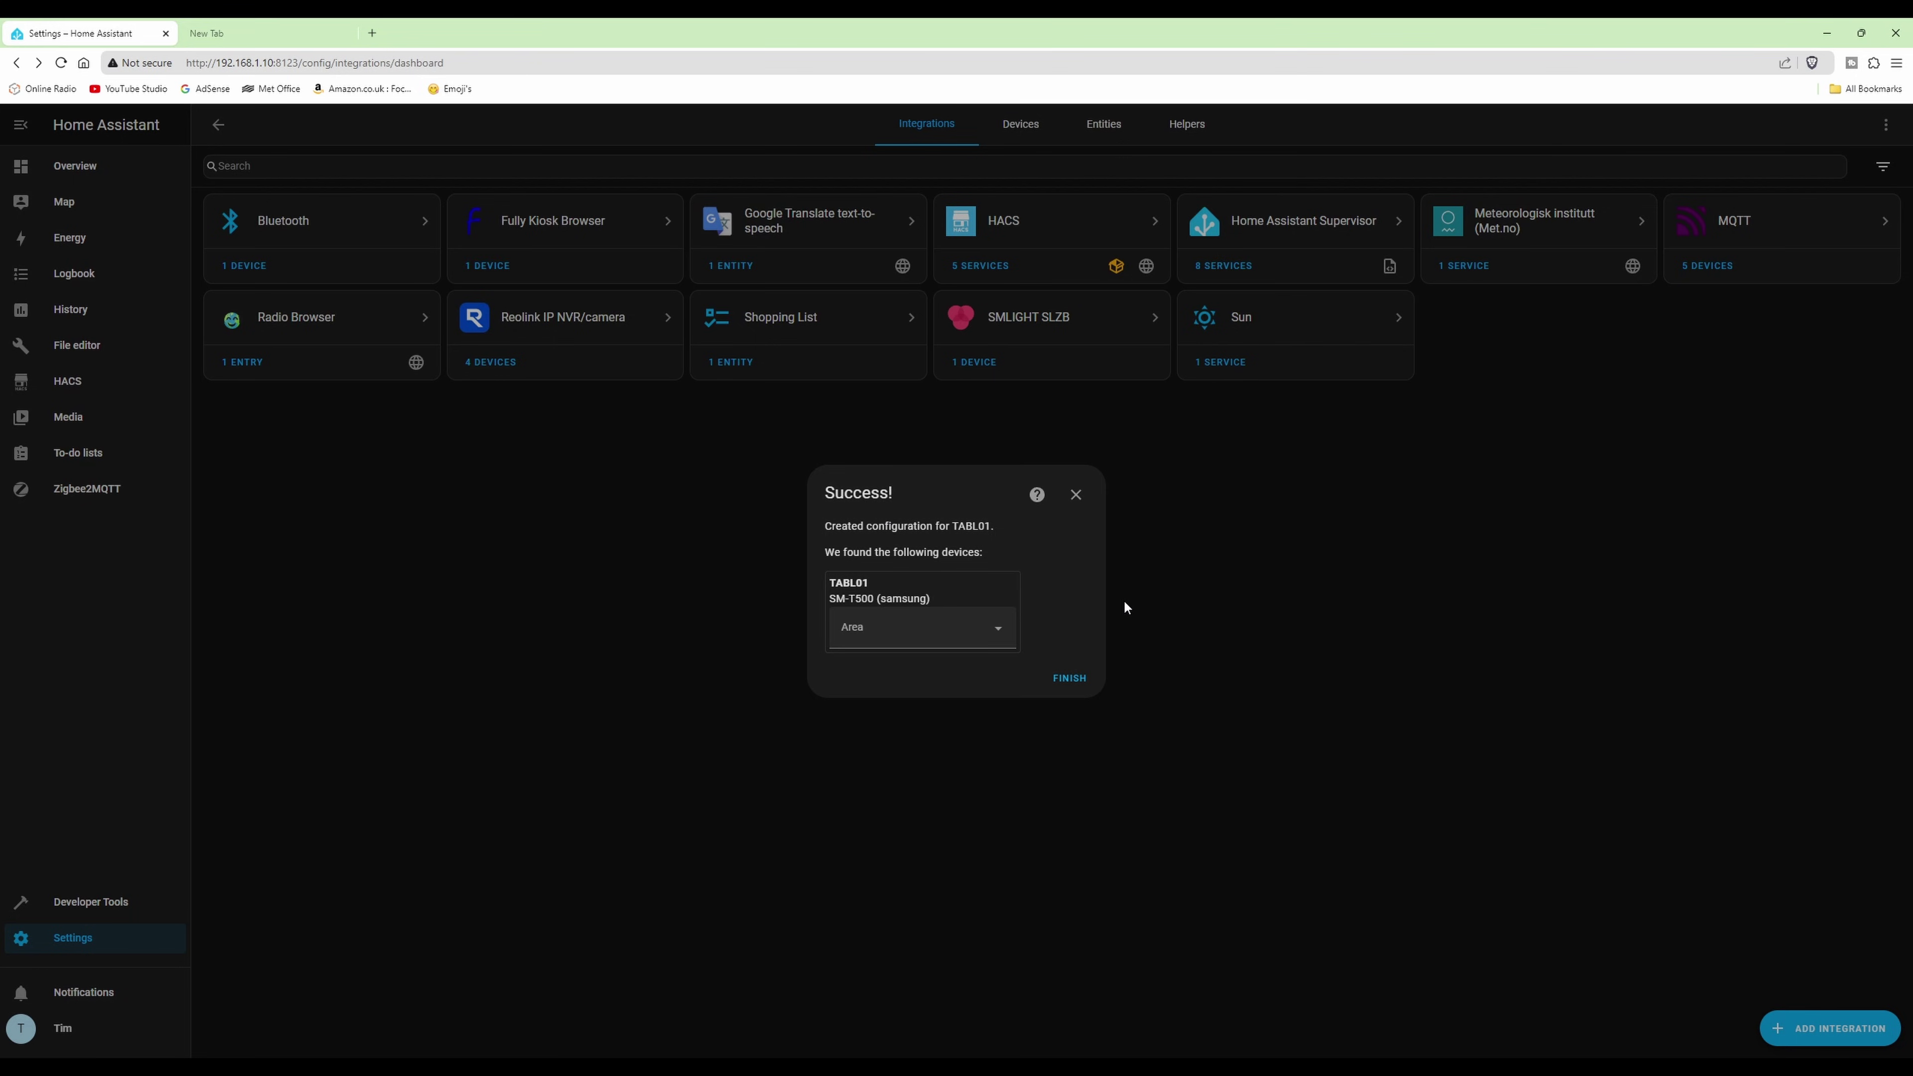
# - Close the Success dialog with FINISH
pyautogui.click(1073, 678)
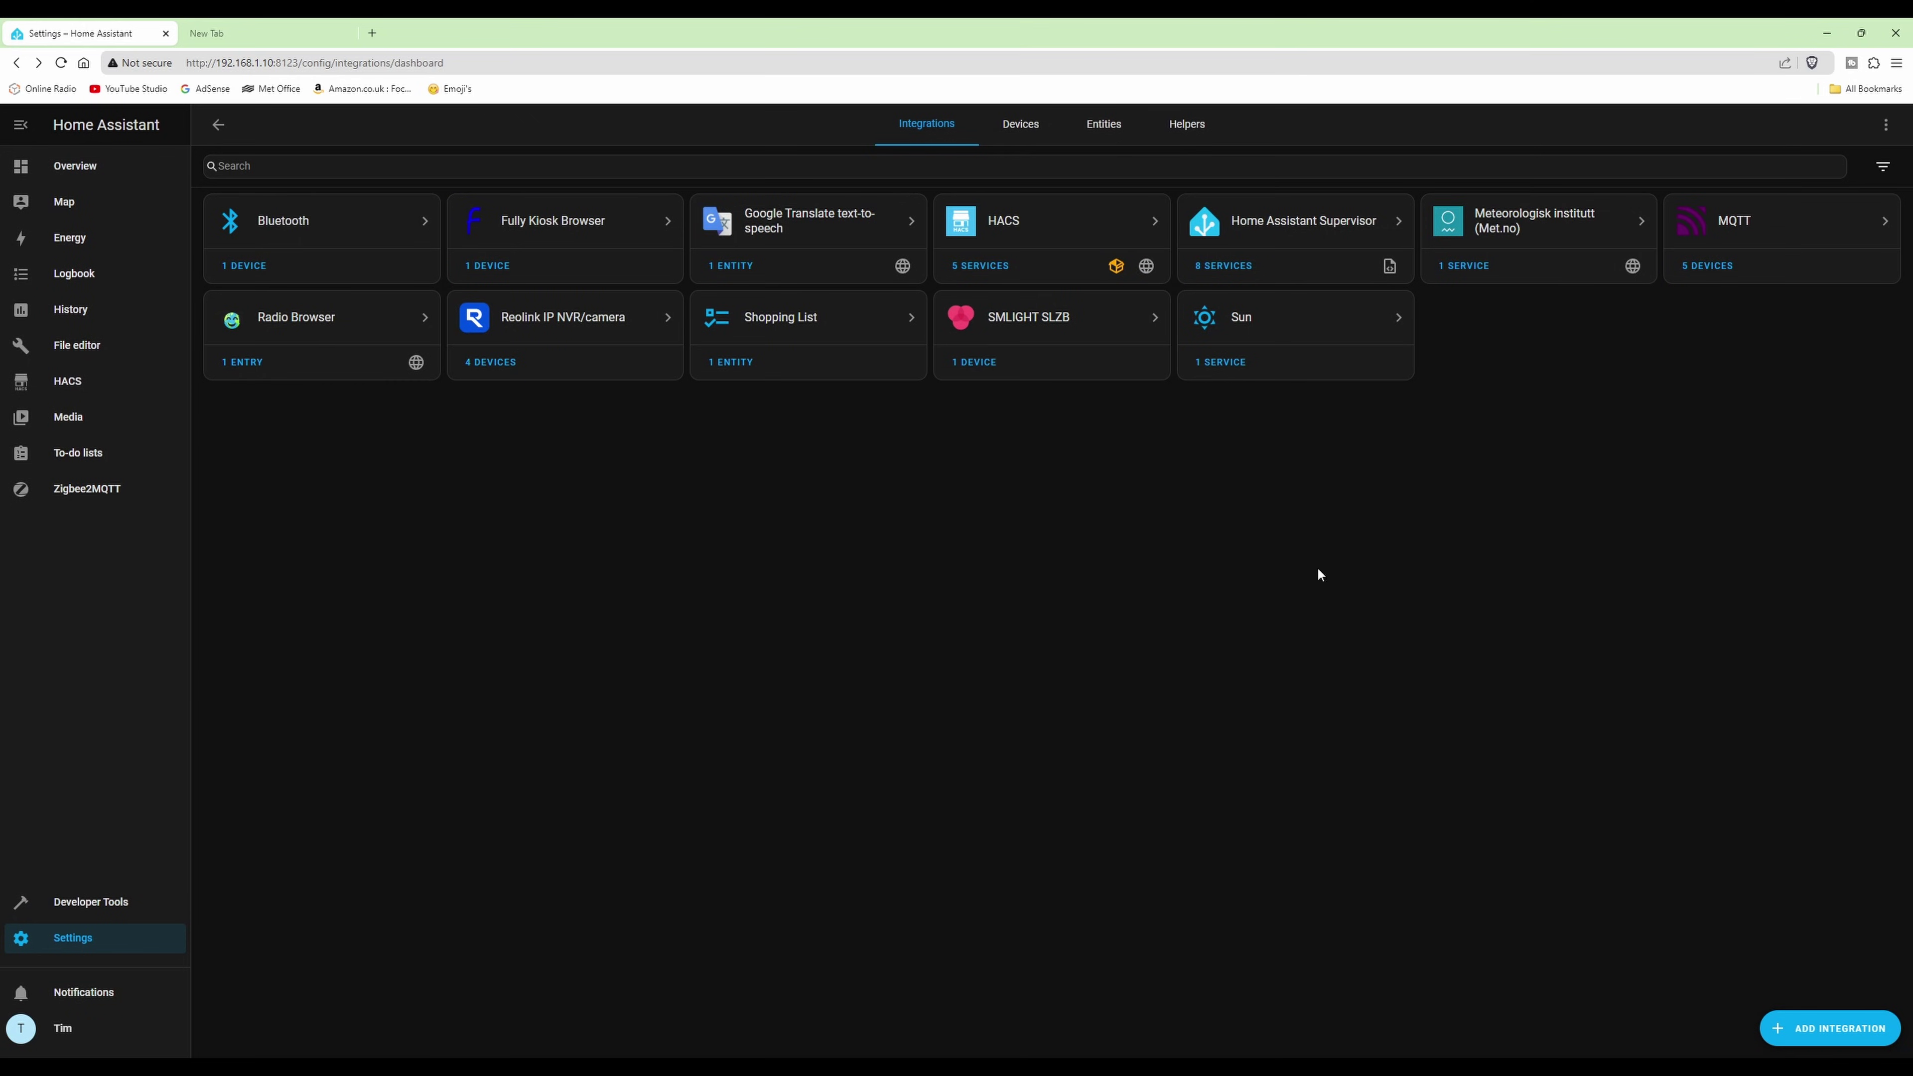